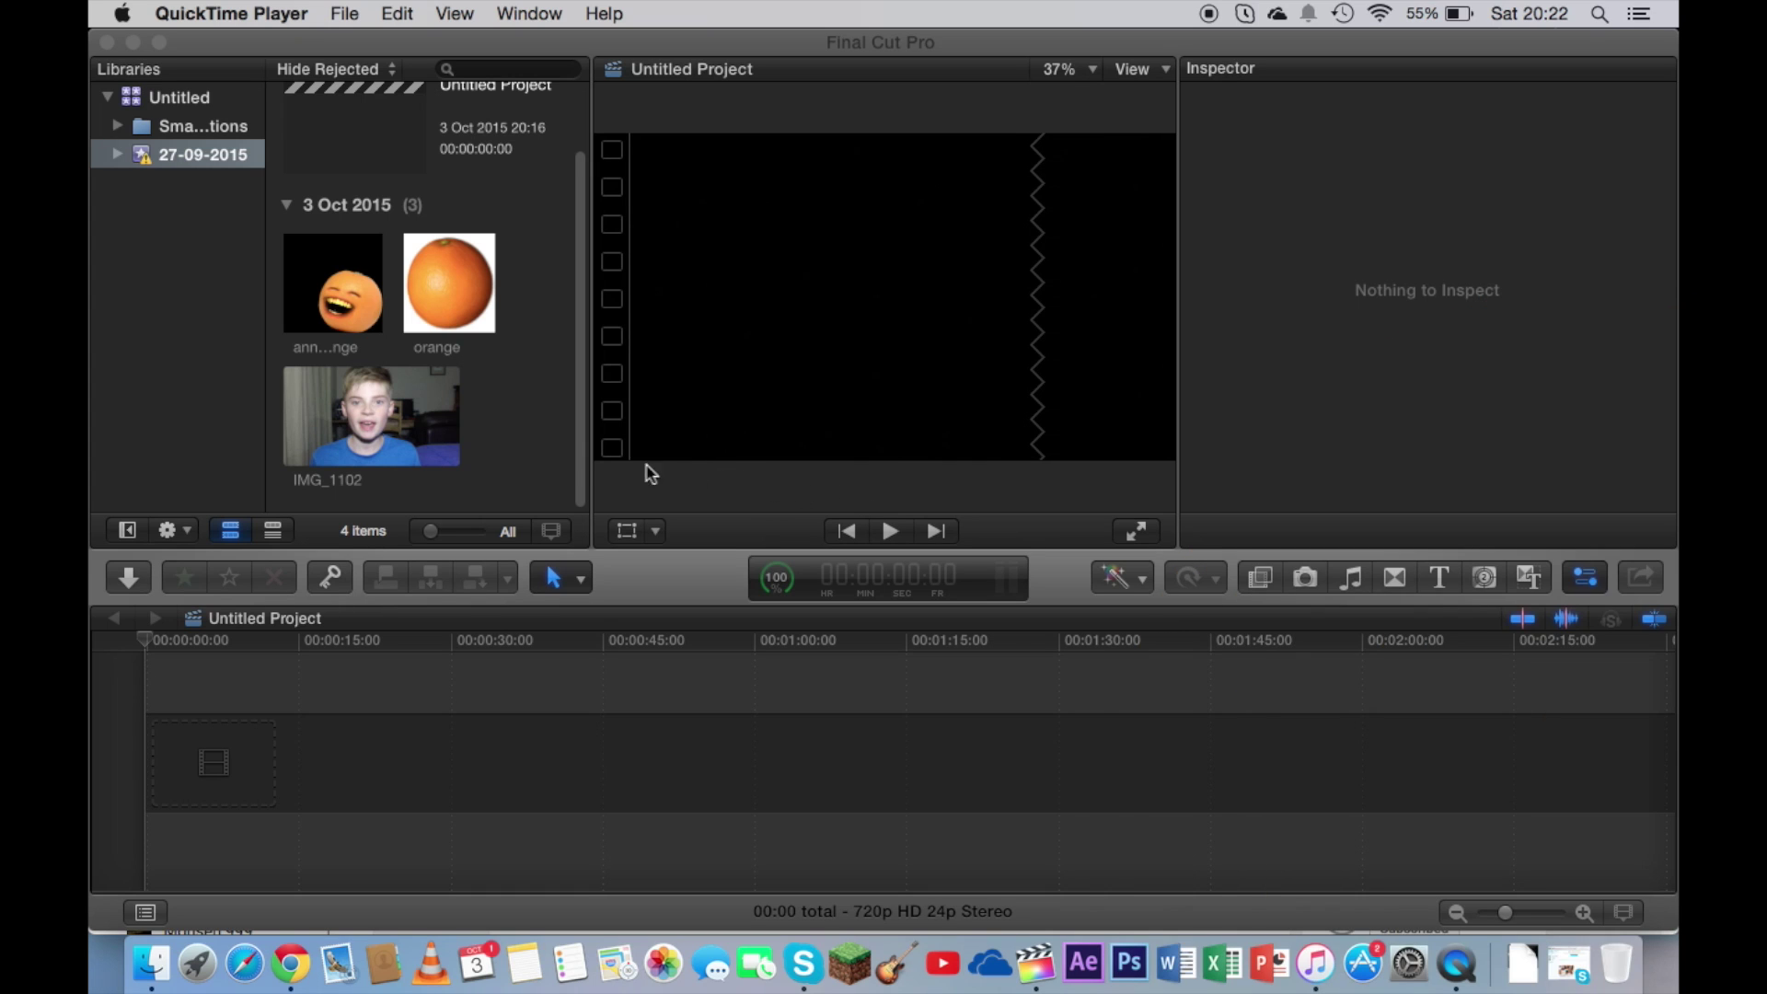
# Place IMG_1102 at the start of the project and play it back with the volume raised.
pyautogui.click(361, 426)
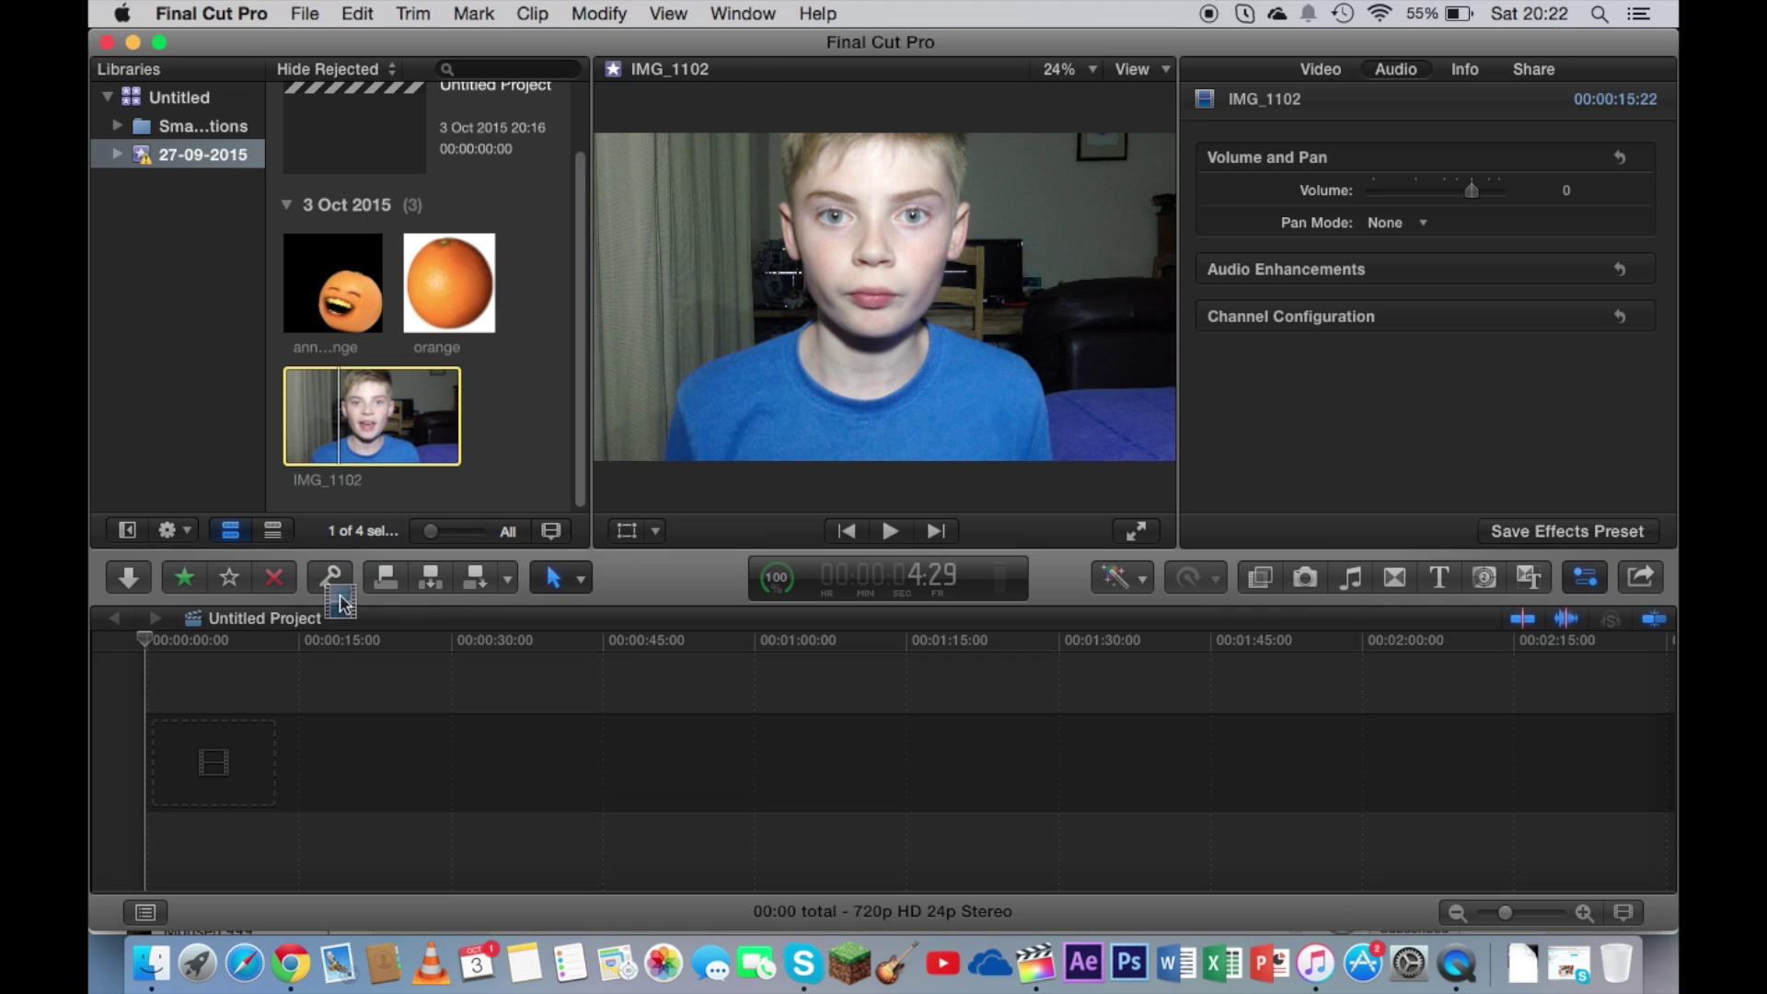
pyautogui.moveTo(340, 604); pyautogui.dragTo(273, 767)
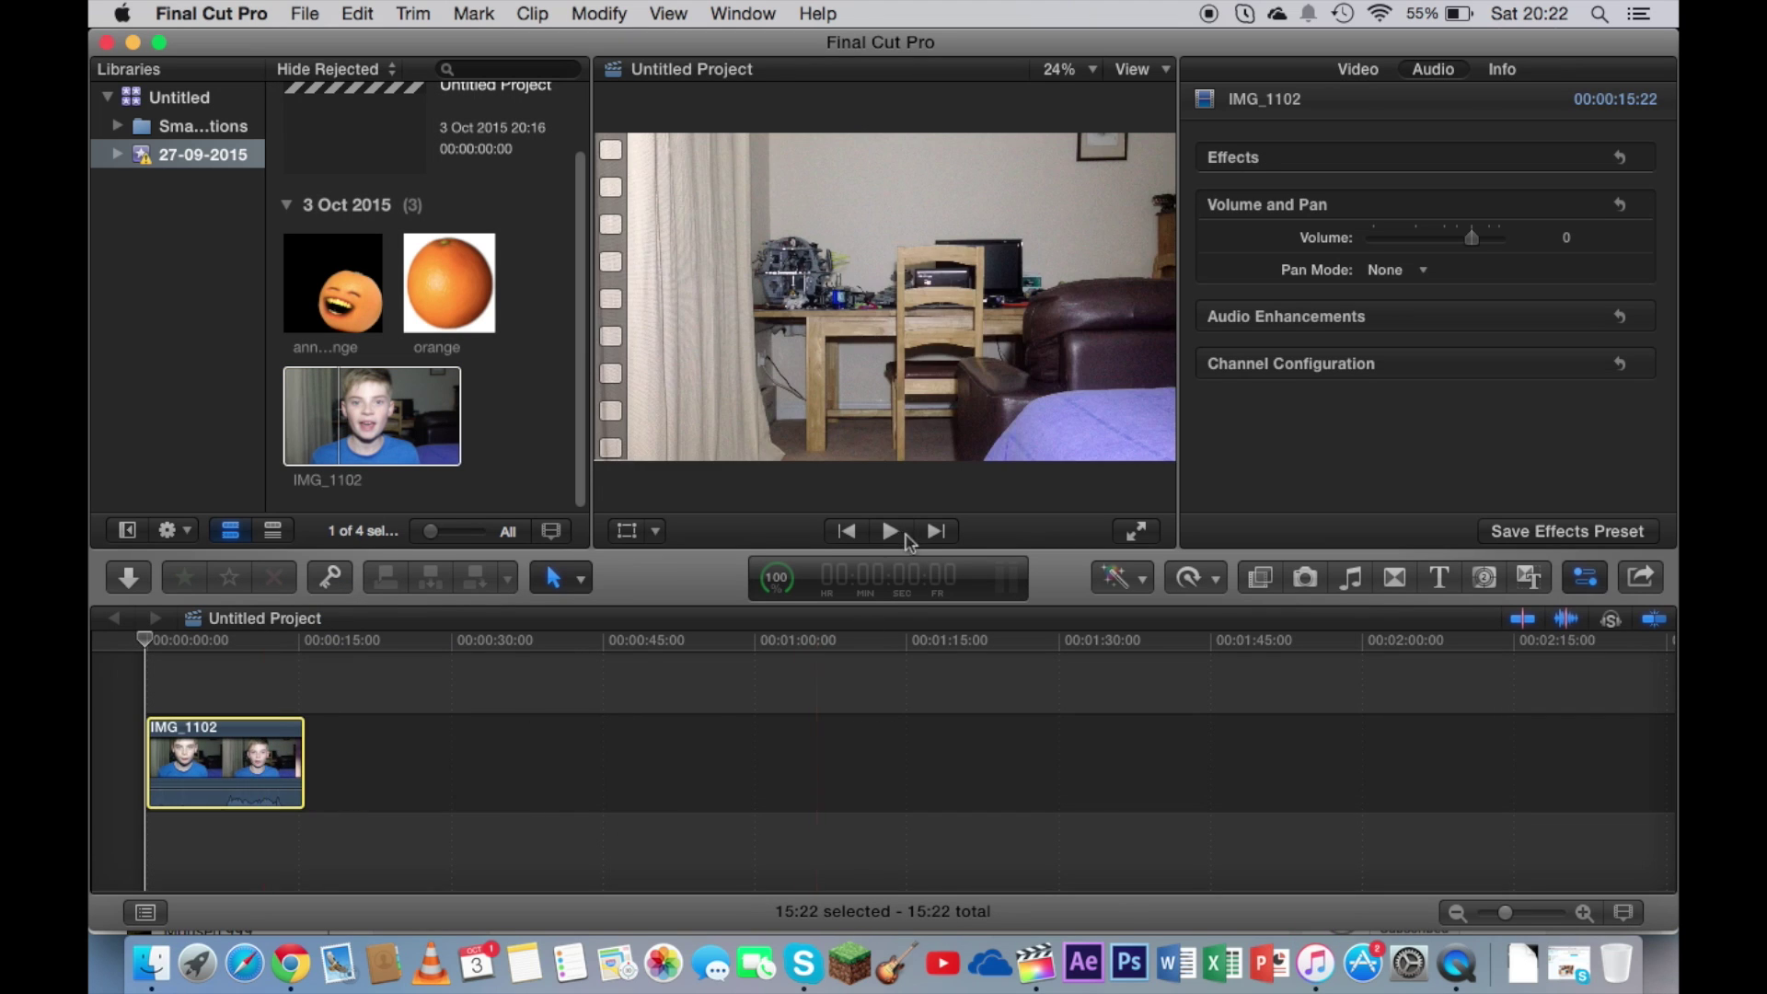
pyautogui.click(891, 531)
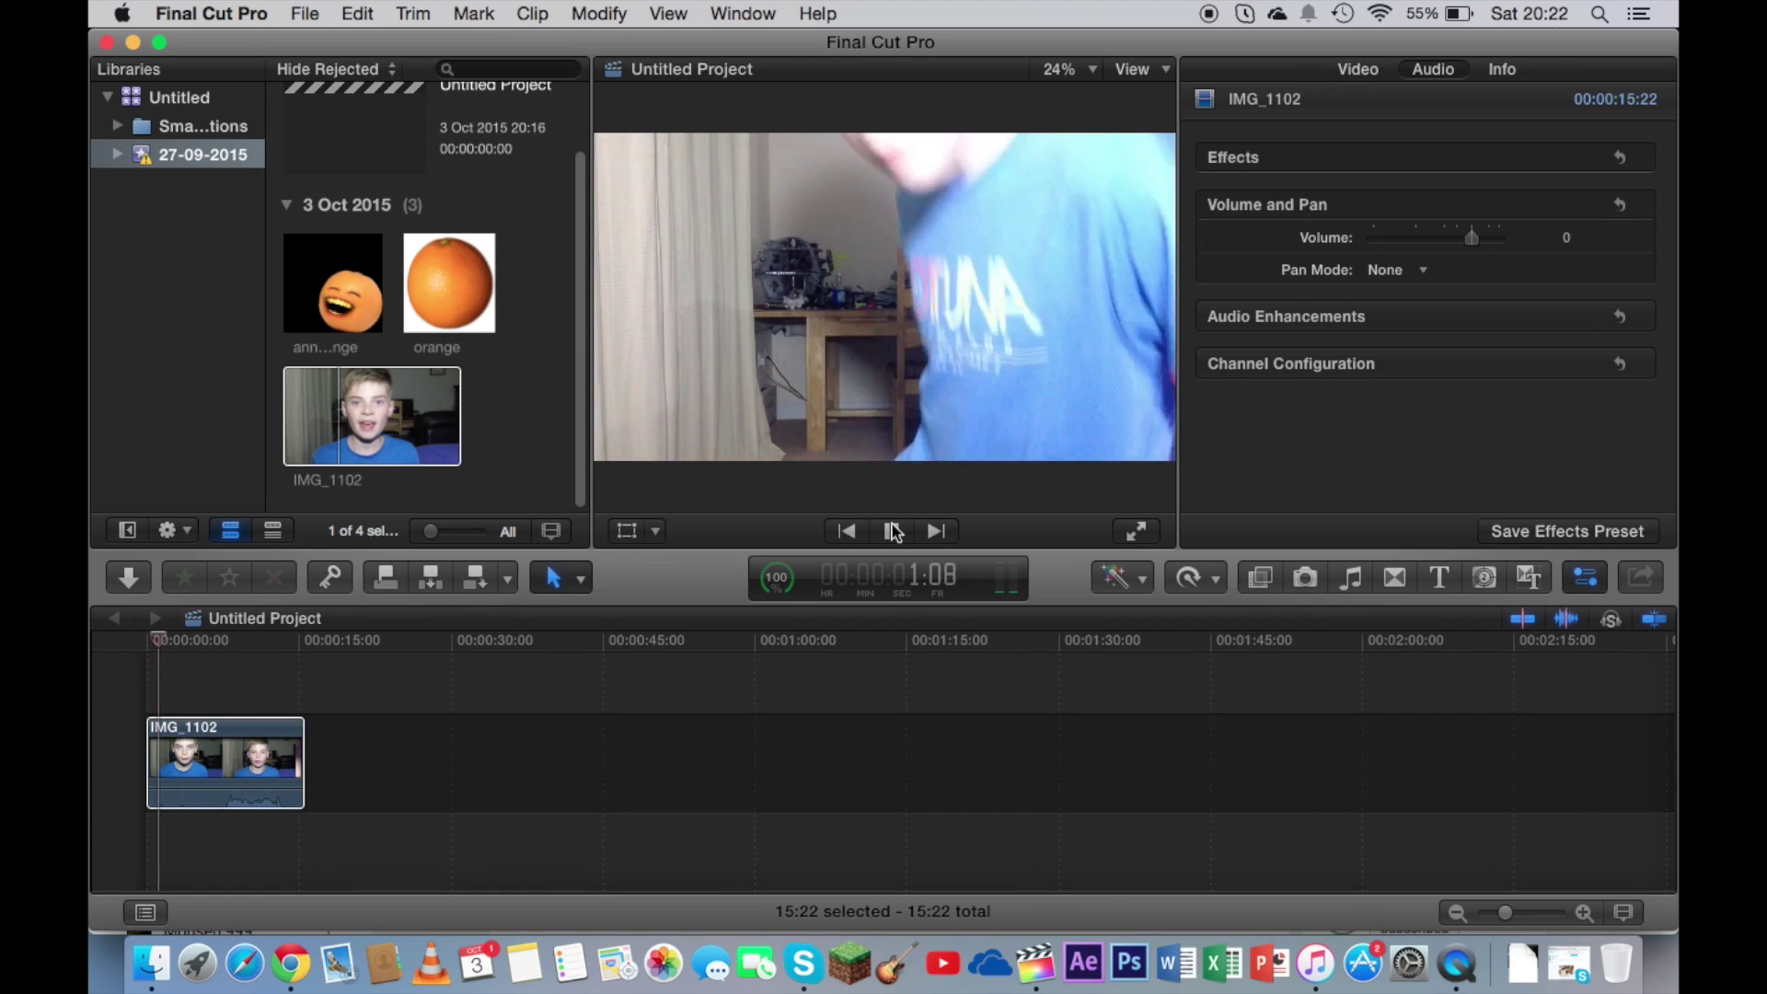
pyautogui.press('XF86AudioRaiseVolume')
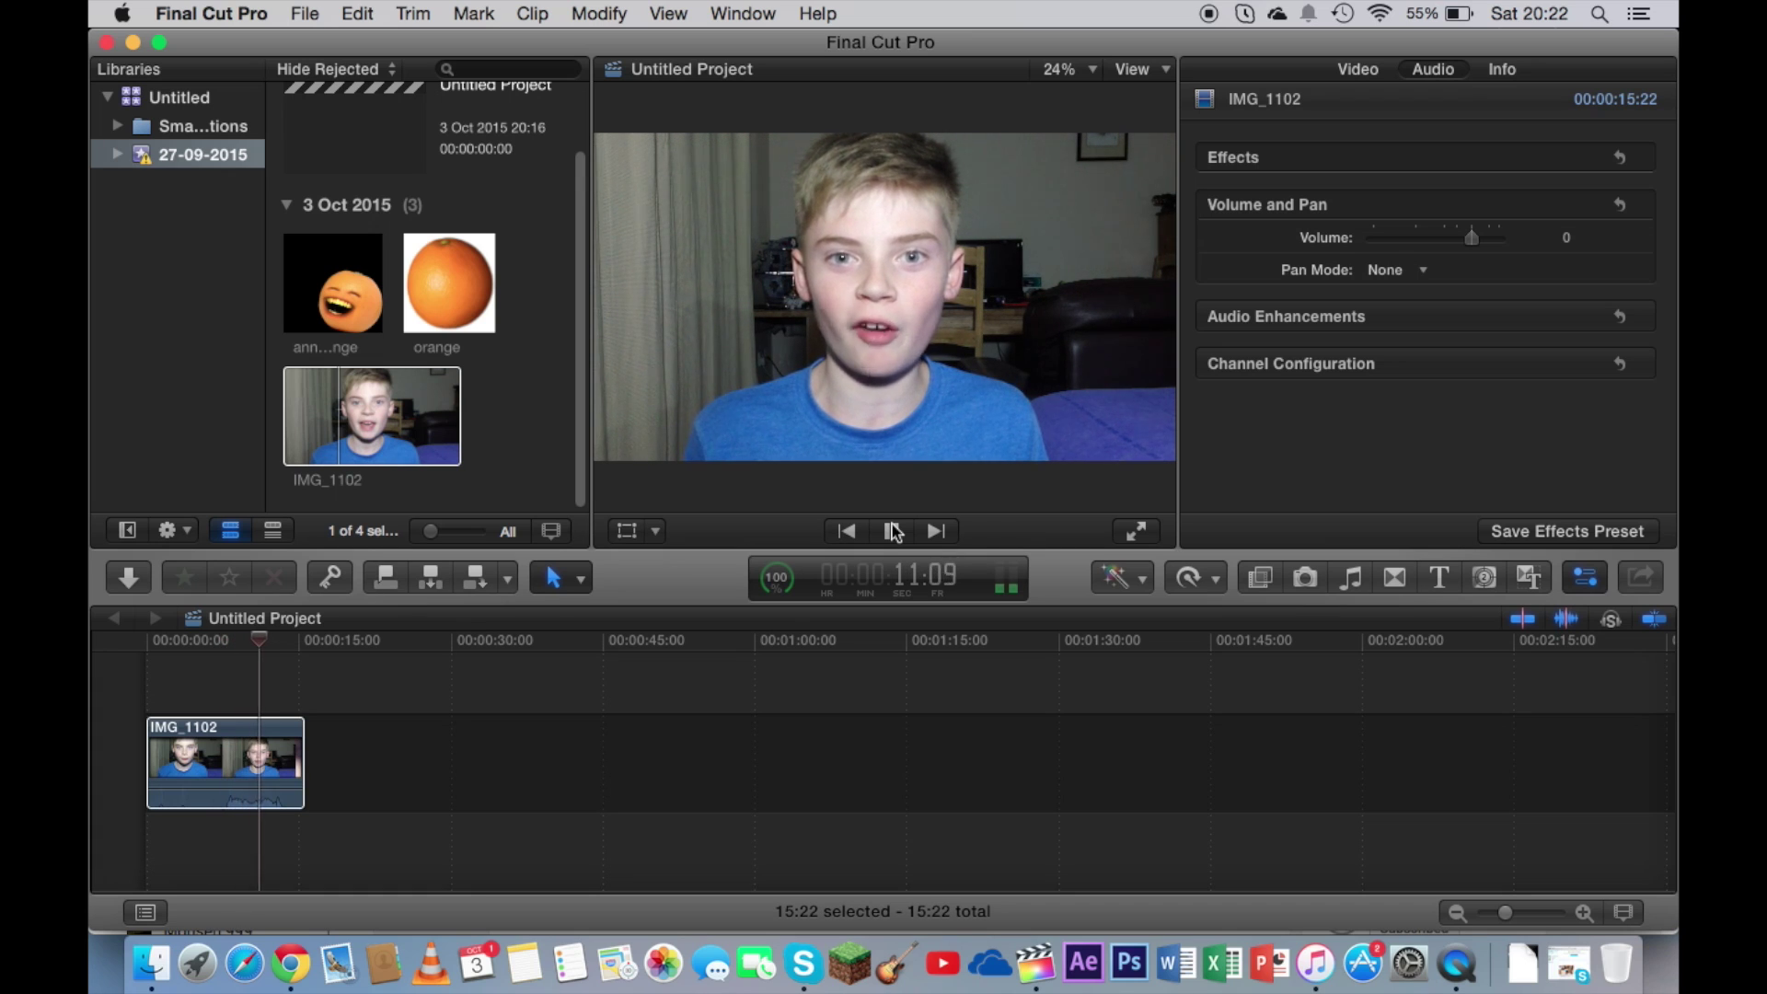
pyautogui.click(891, 531)
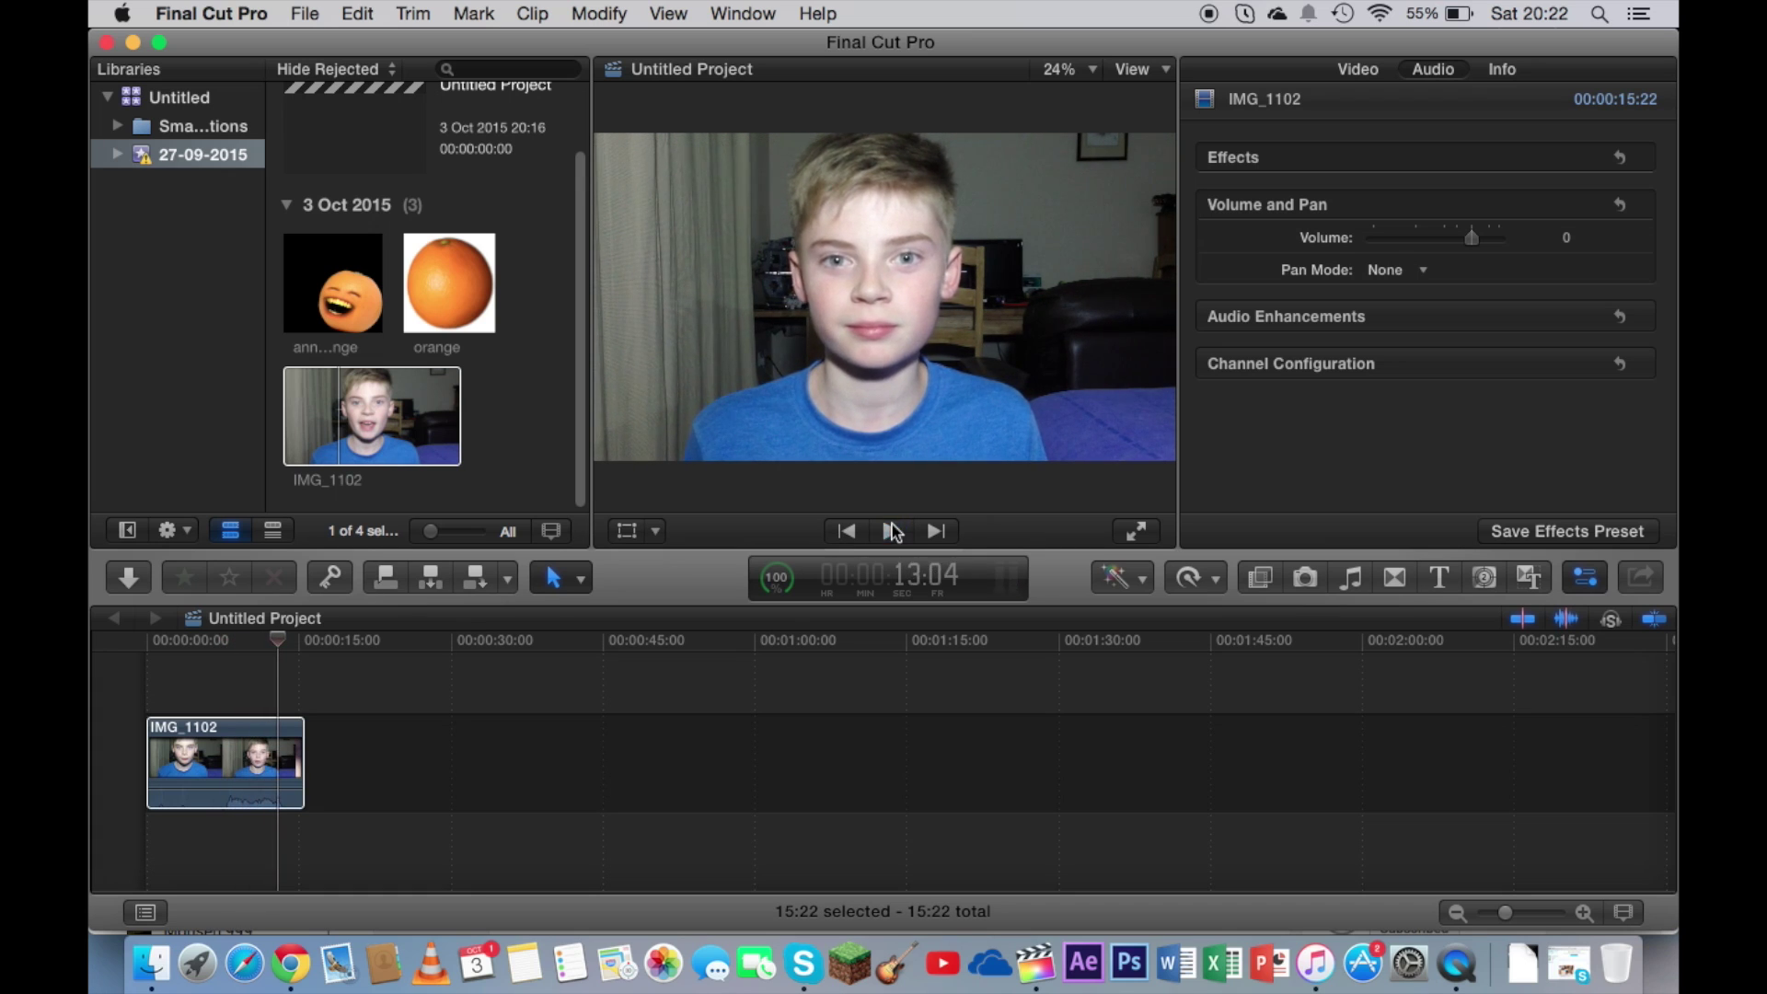
# Trim the end of the IMG_1102 clip in the timeline.
pyautogui.moveTo(302, 758); pyautogui.dragTo(276, 756)
pyautogui.click(240, 646)
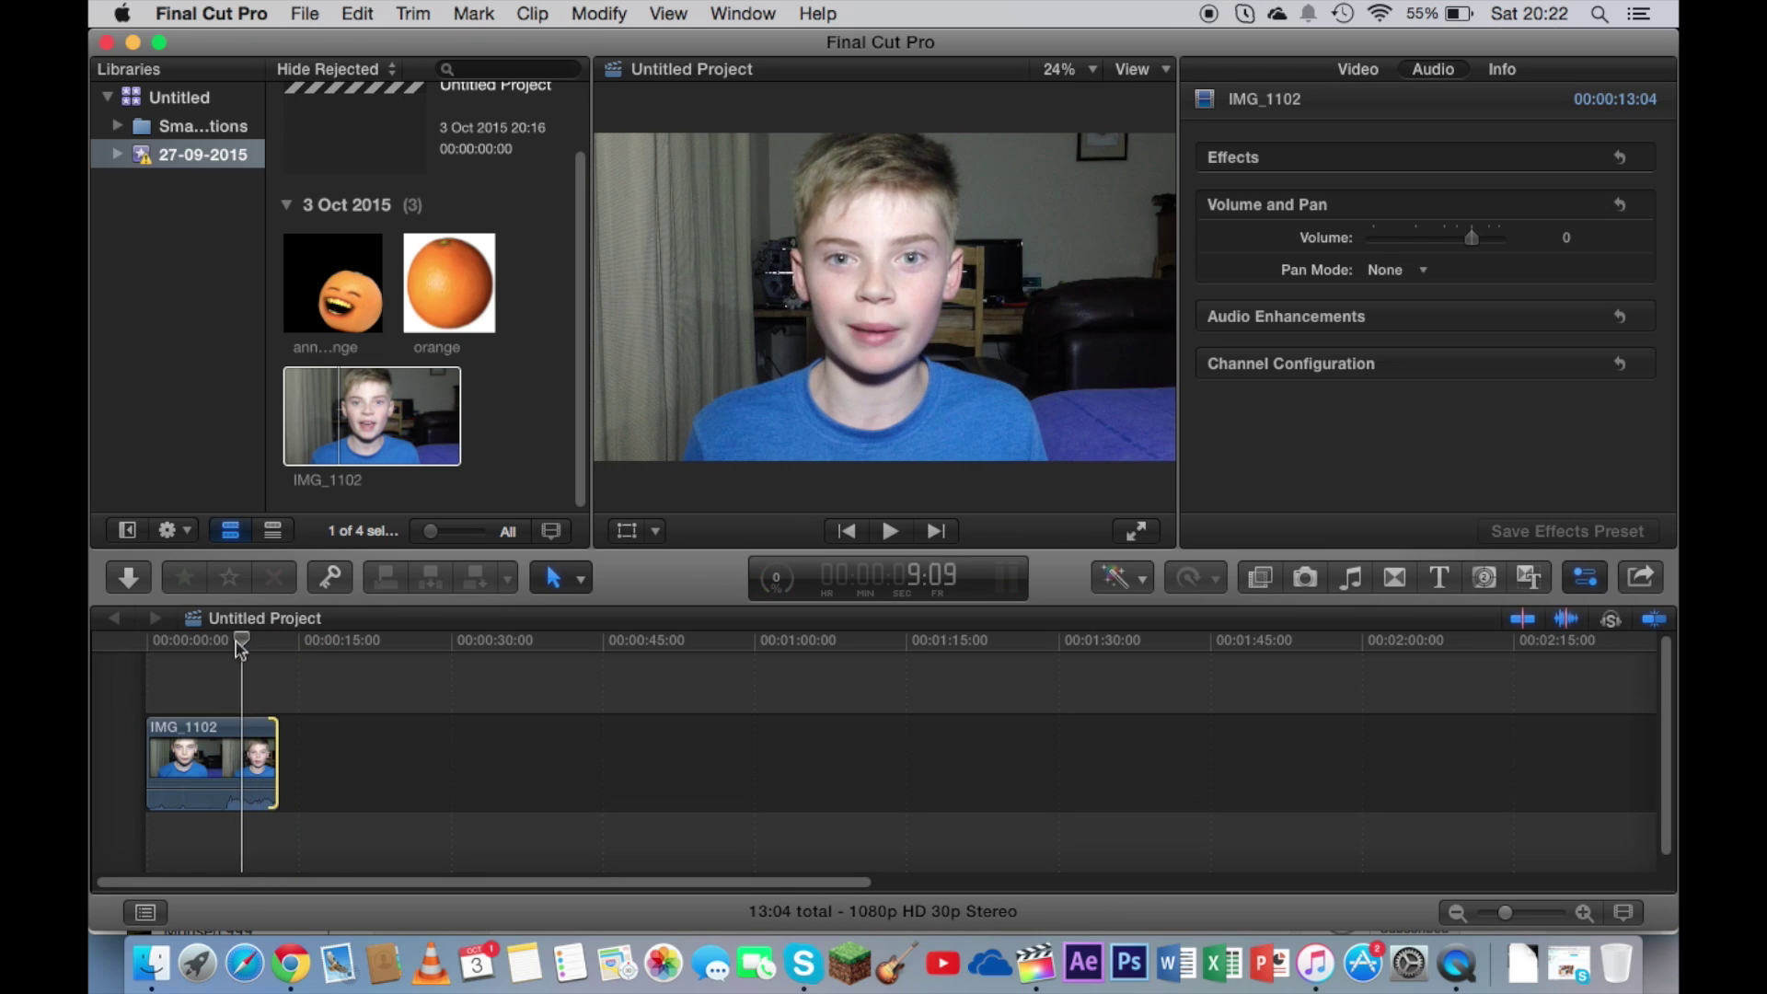
pyautogui.moveTo(241, 646); pyautogui.dragTo(217, 646)
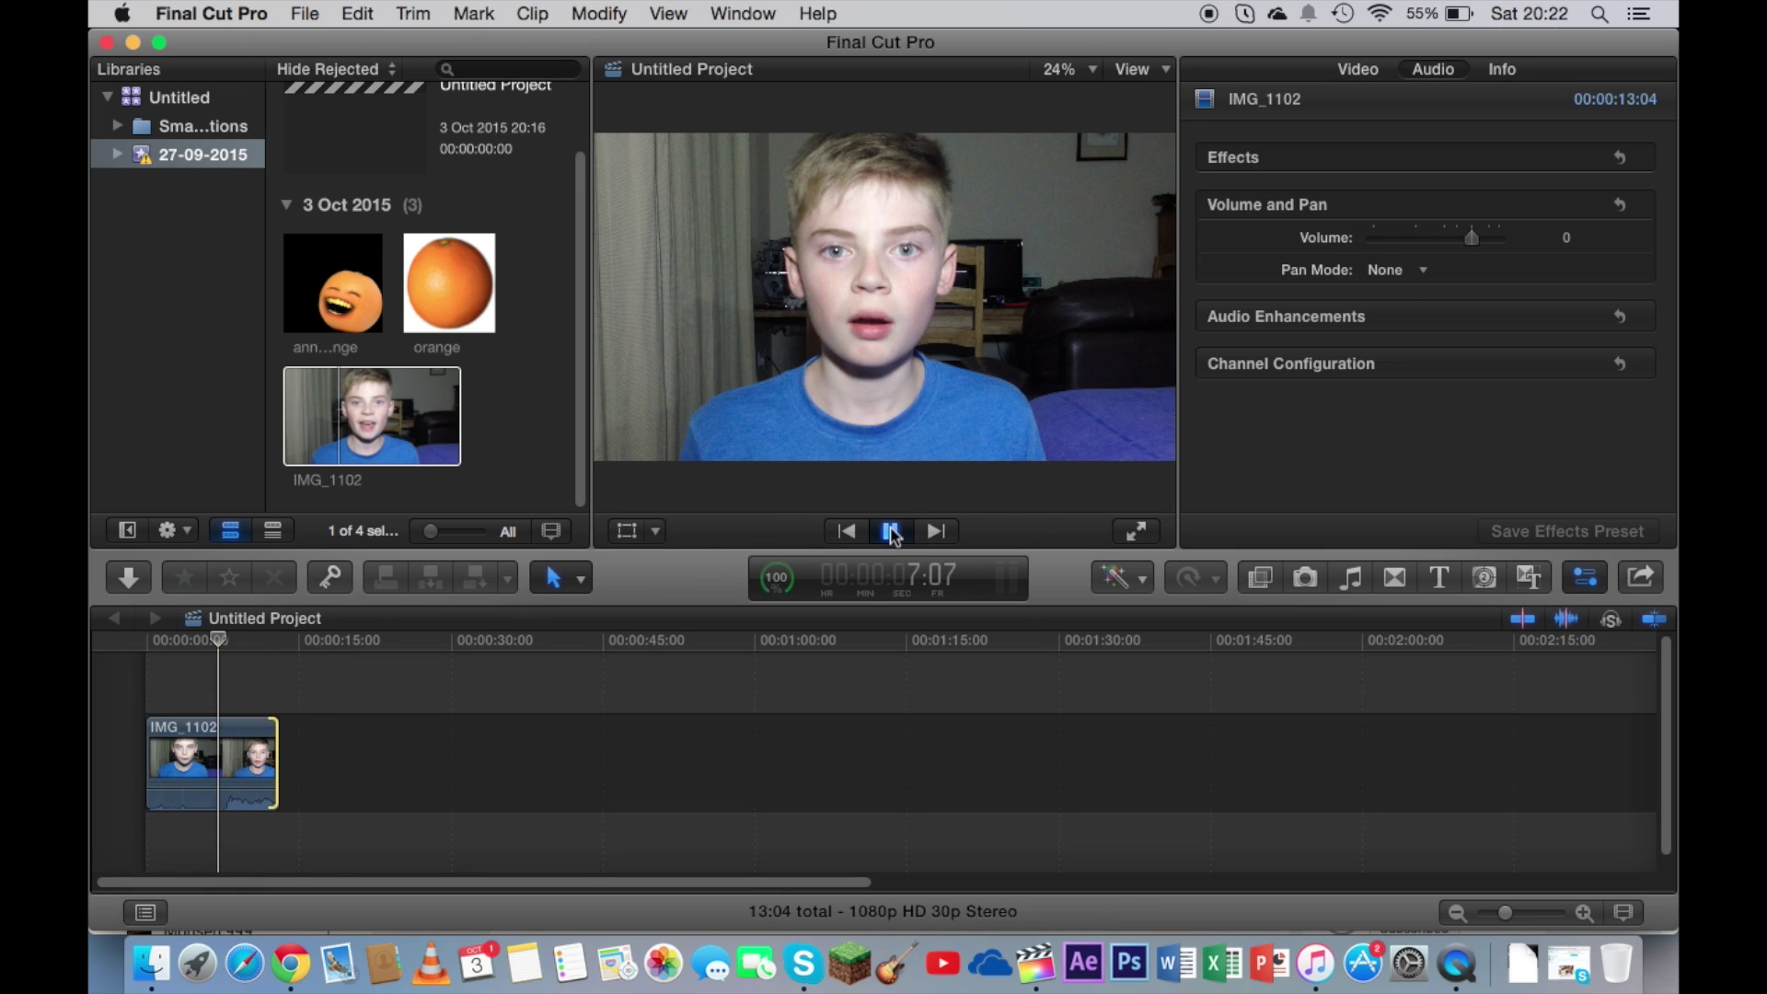
pyautogui.click(892, 535)
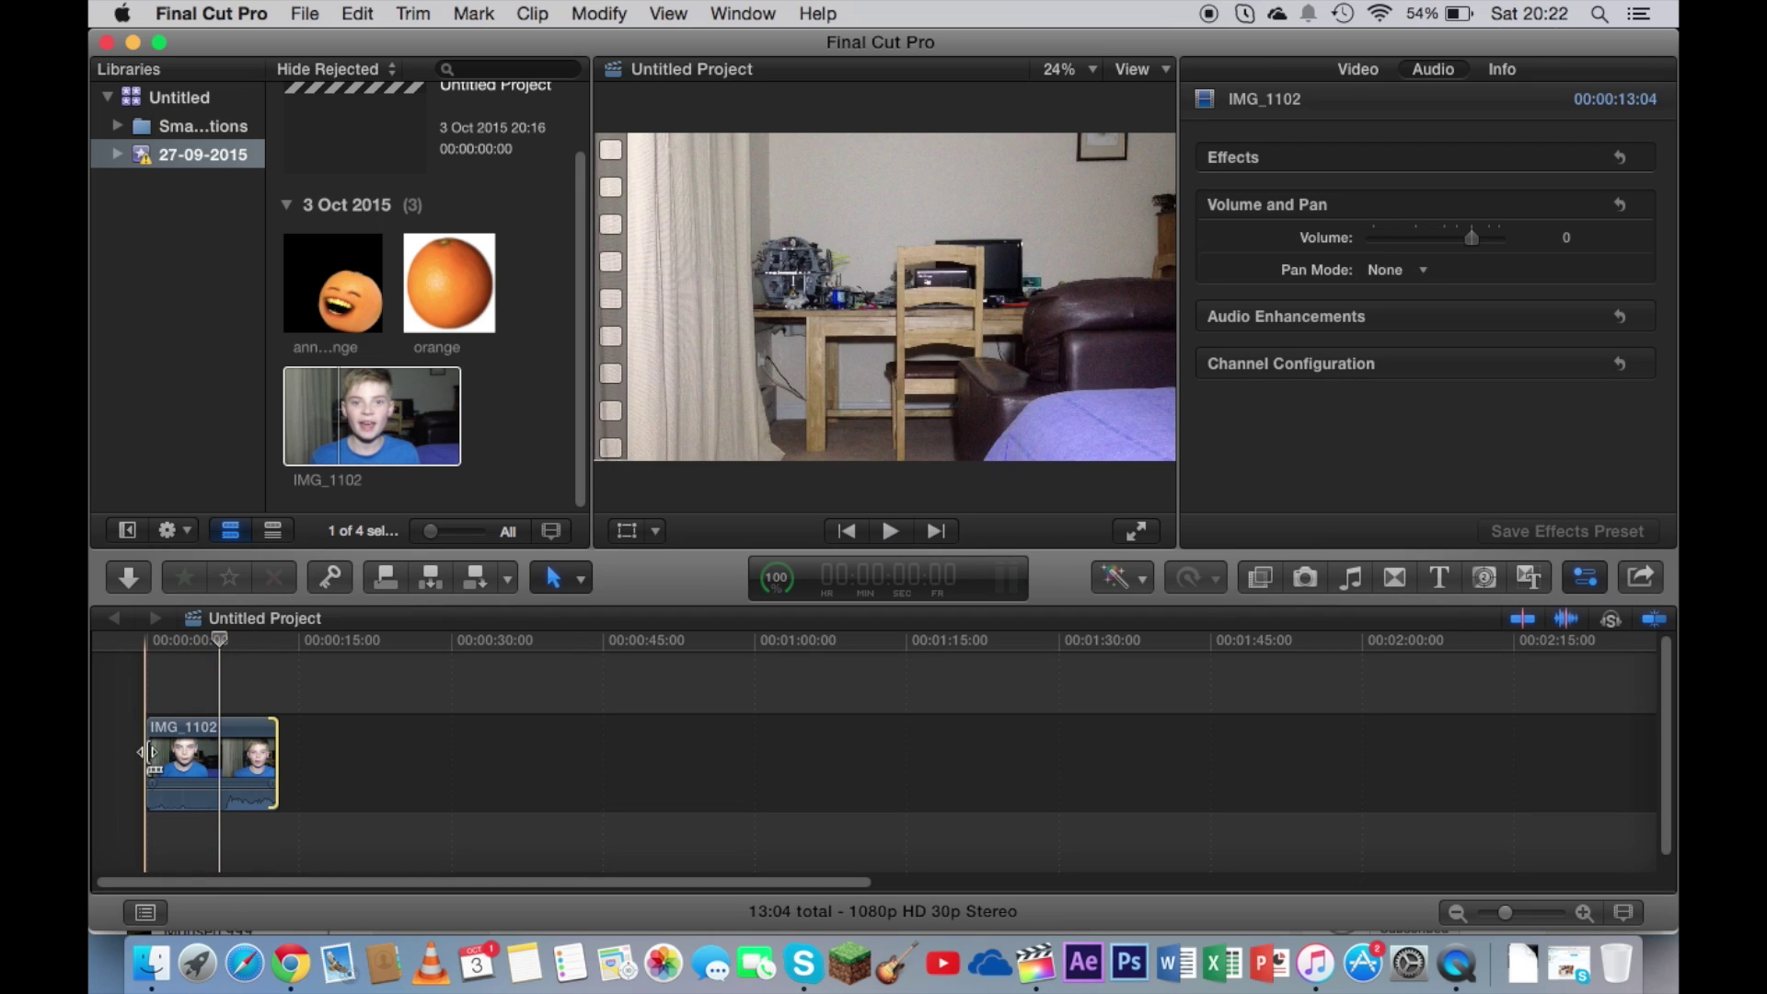
# Trim the clip's opening so it totals 05:24, then play it back.
pyautogui.moveTo(145, 752); pyautogui.dragTo(221, 752)
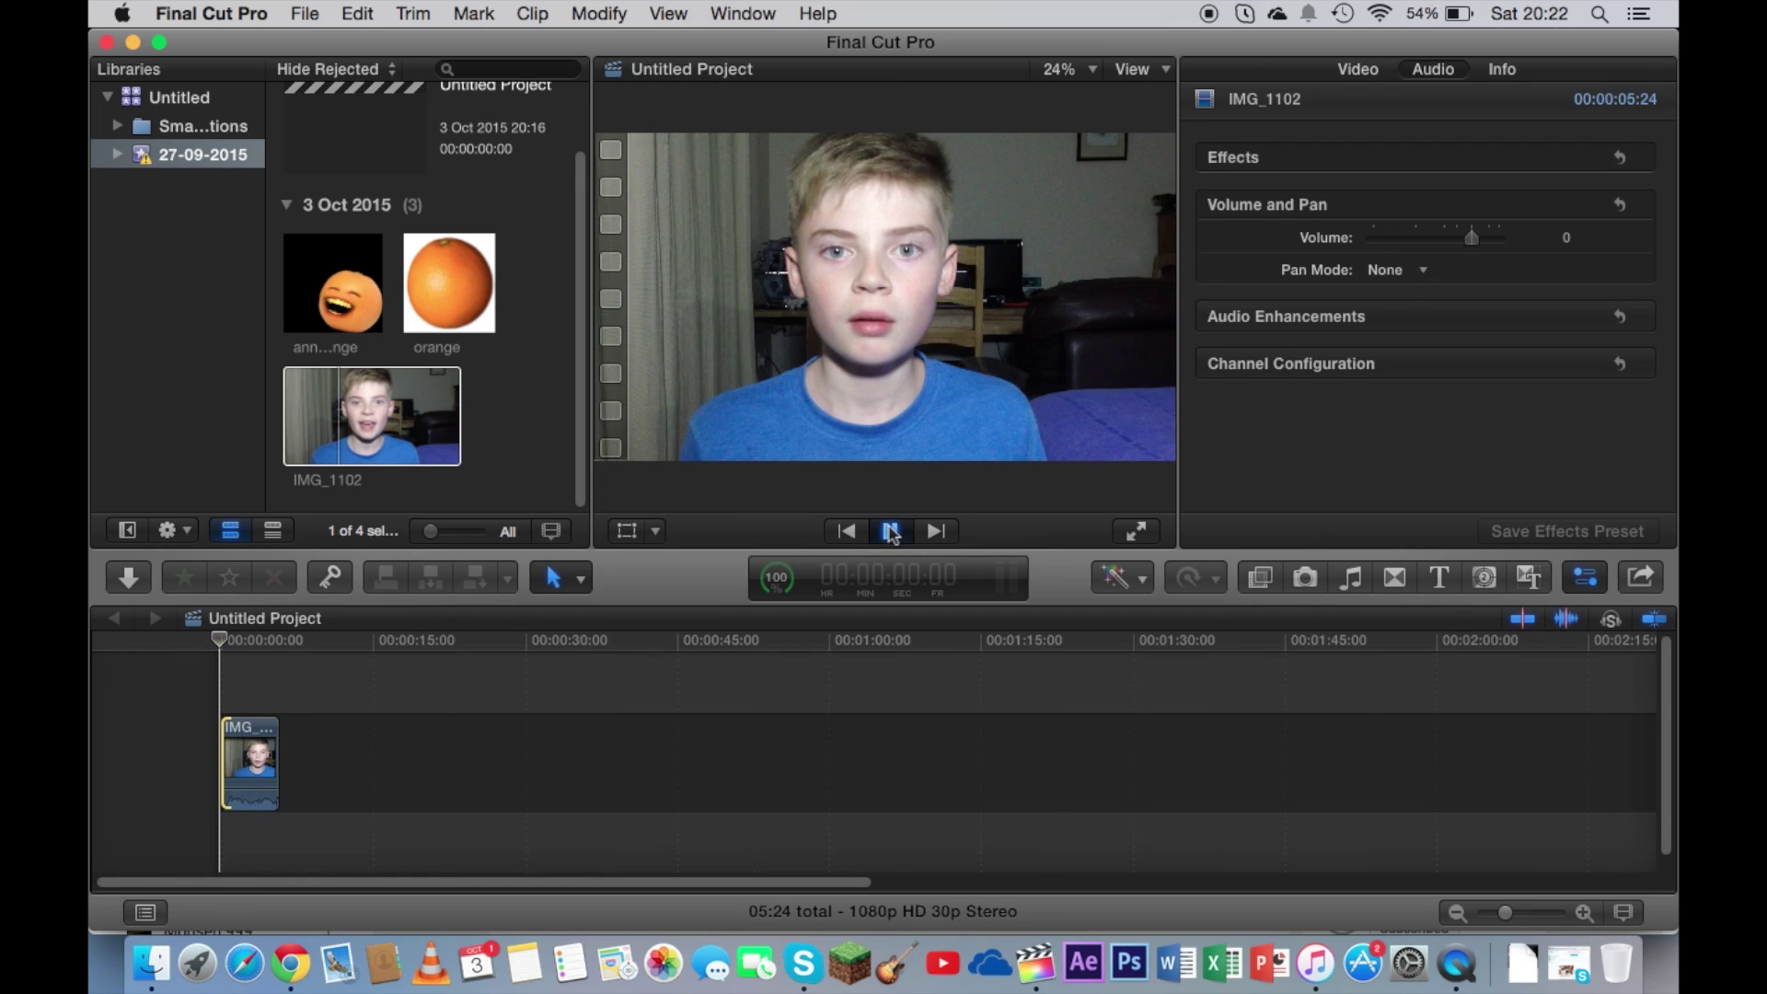
pyautogui.click(892, 536)
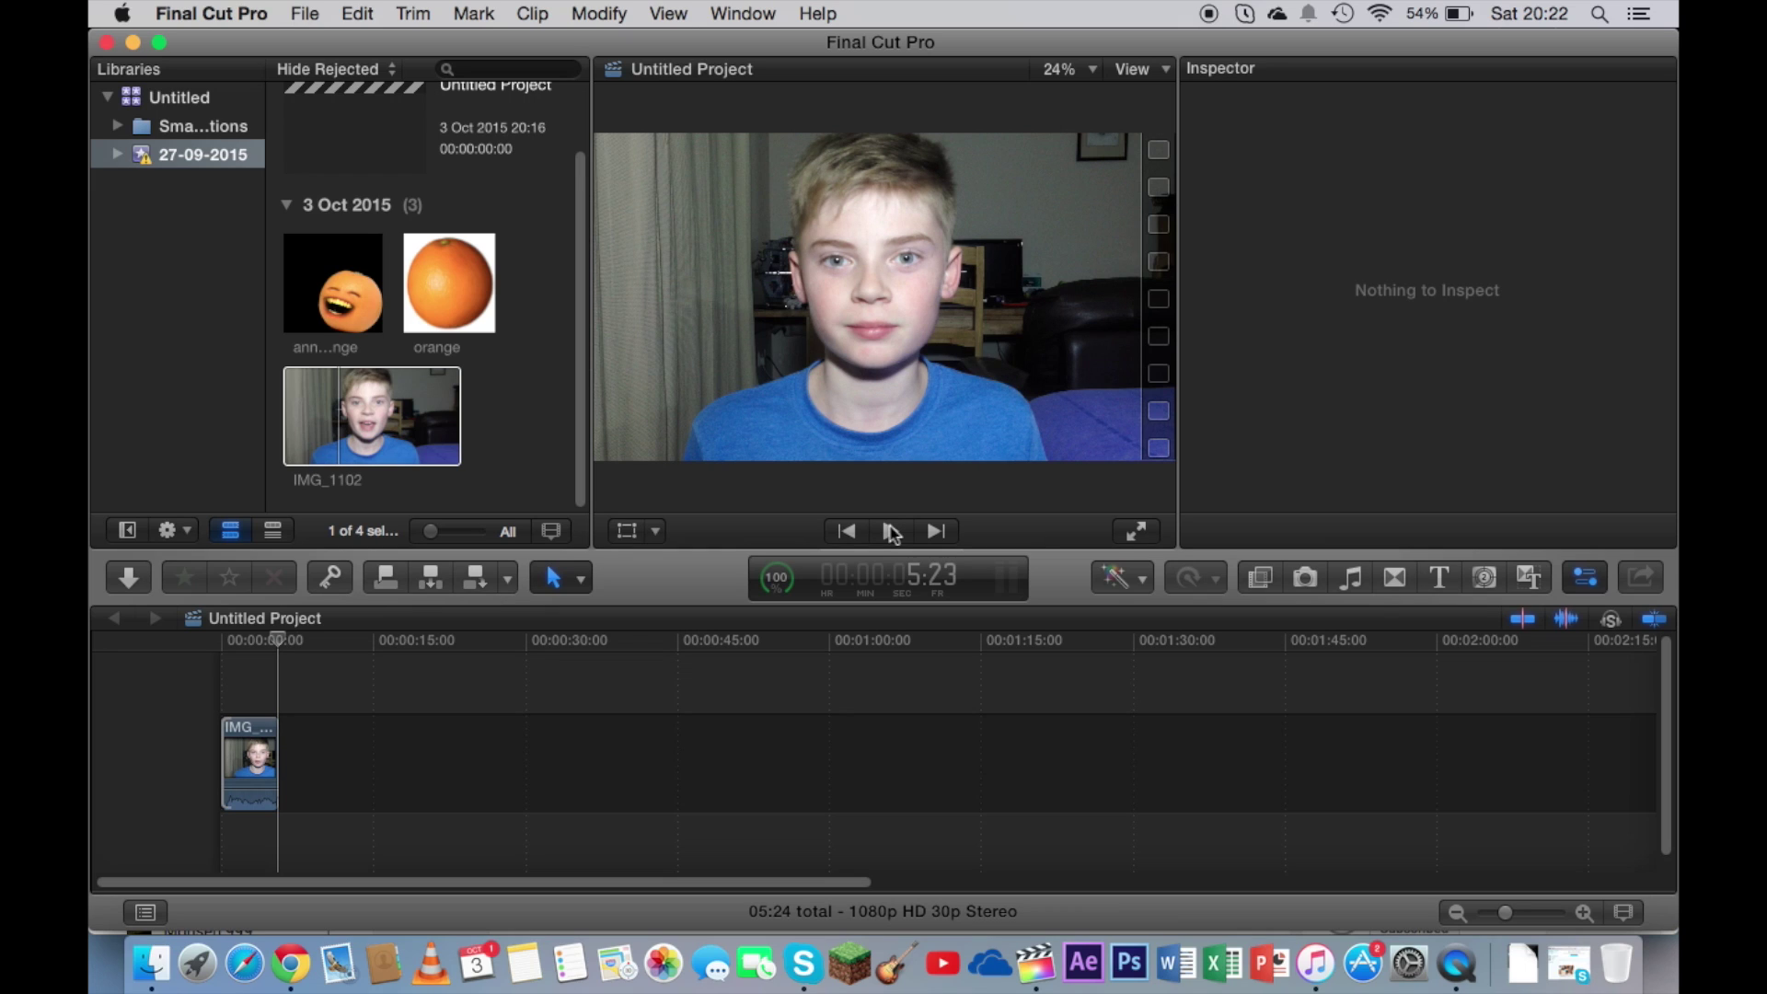
pyautogui.click(226, 649)
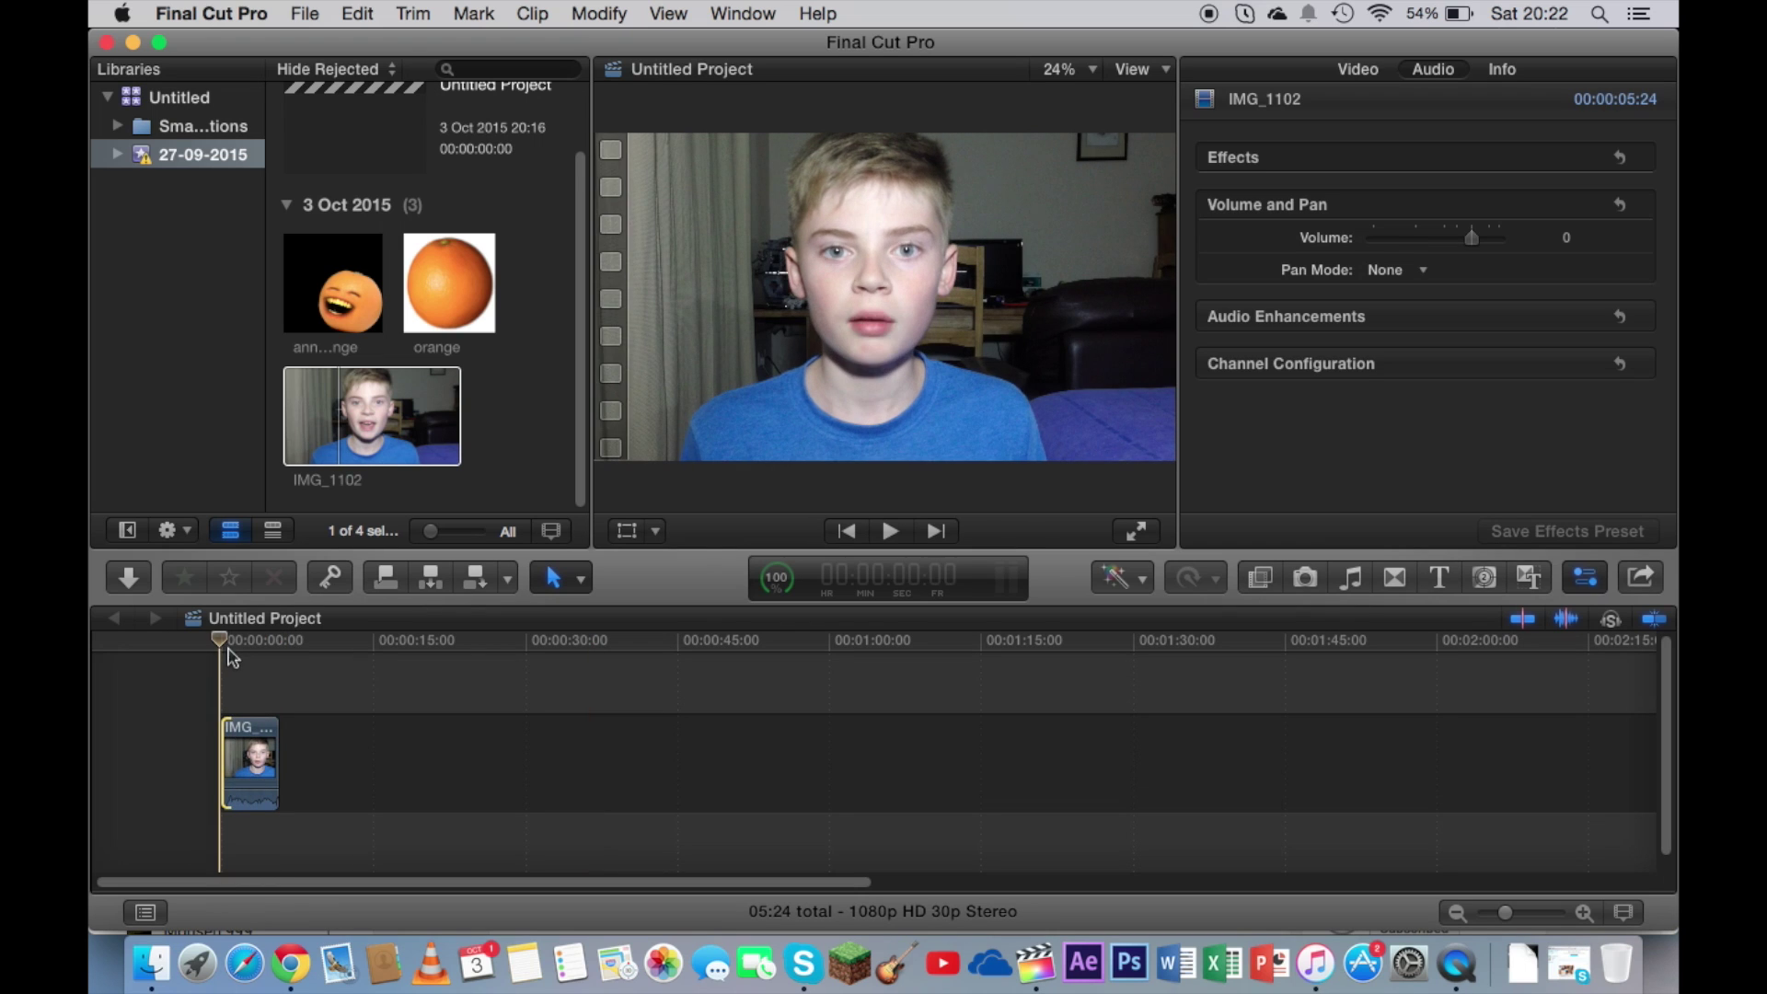
pyautogui.click(337, 684)
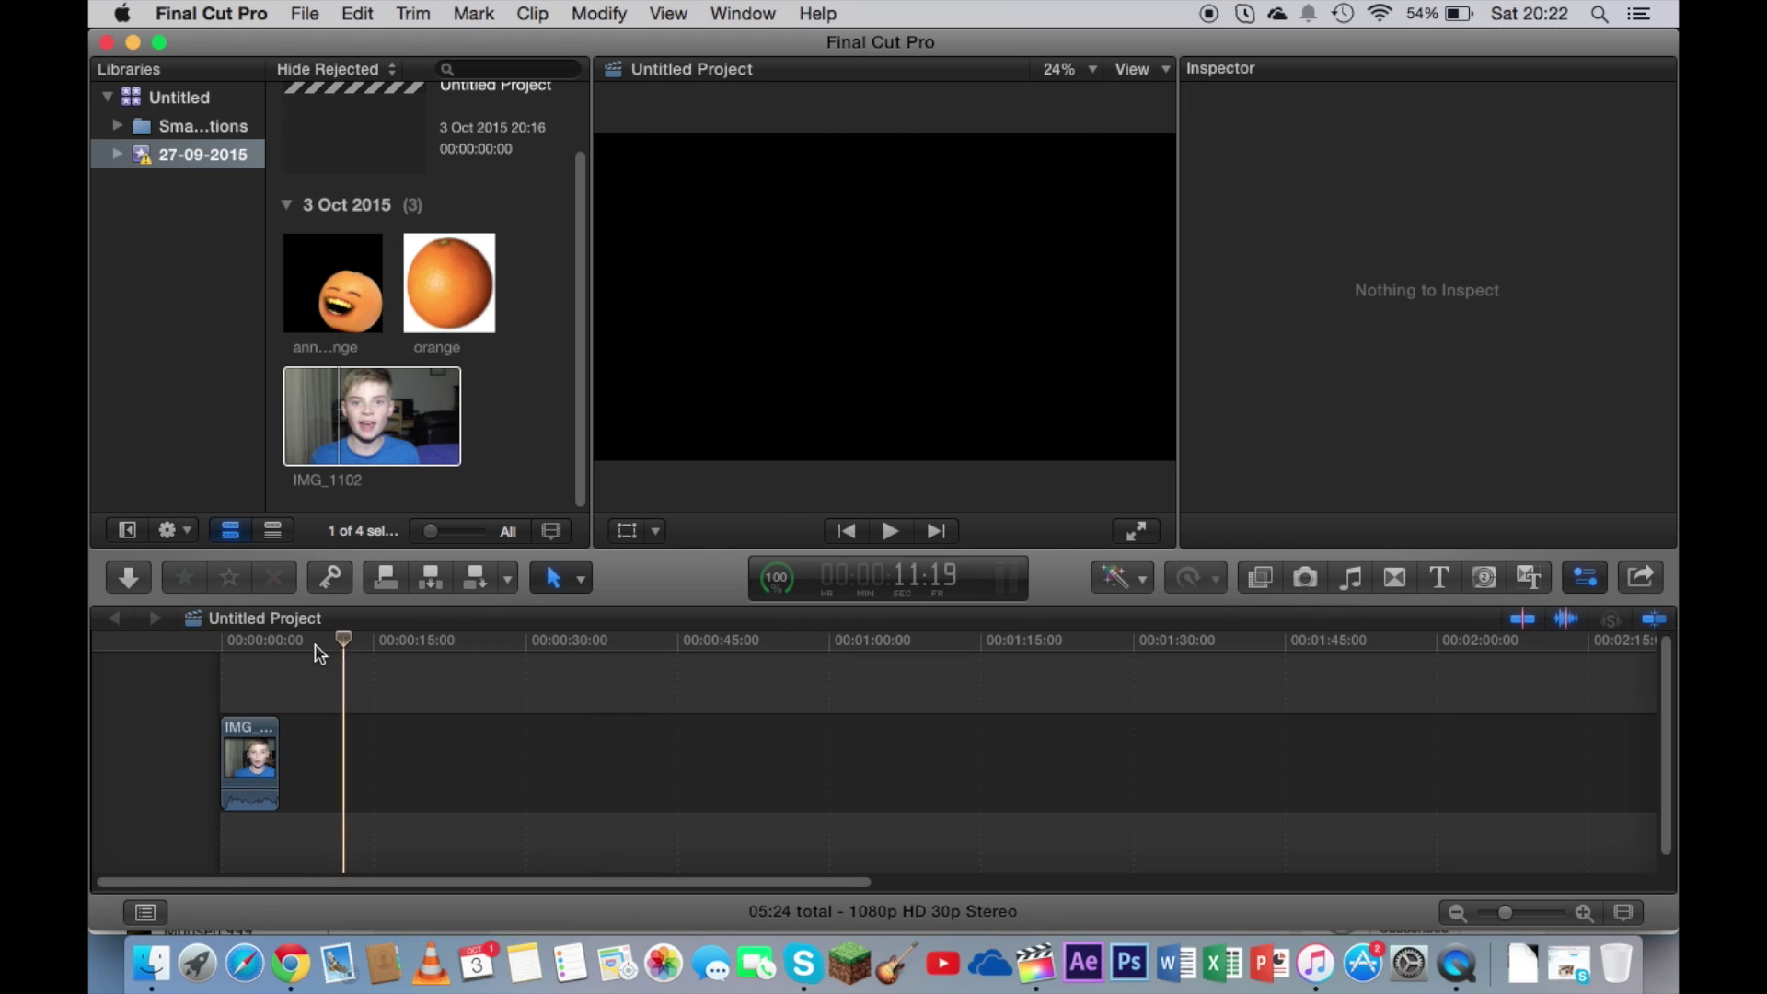
pyautogui.click(207, 658)
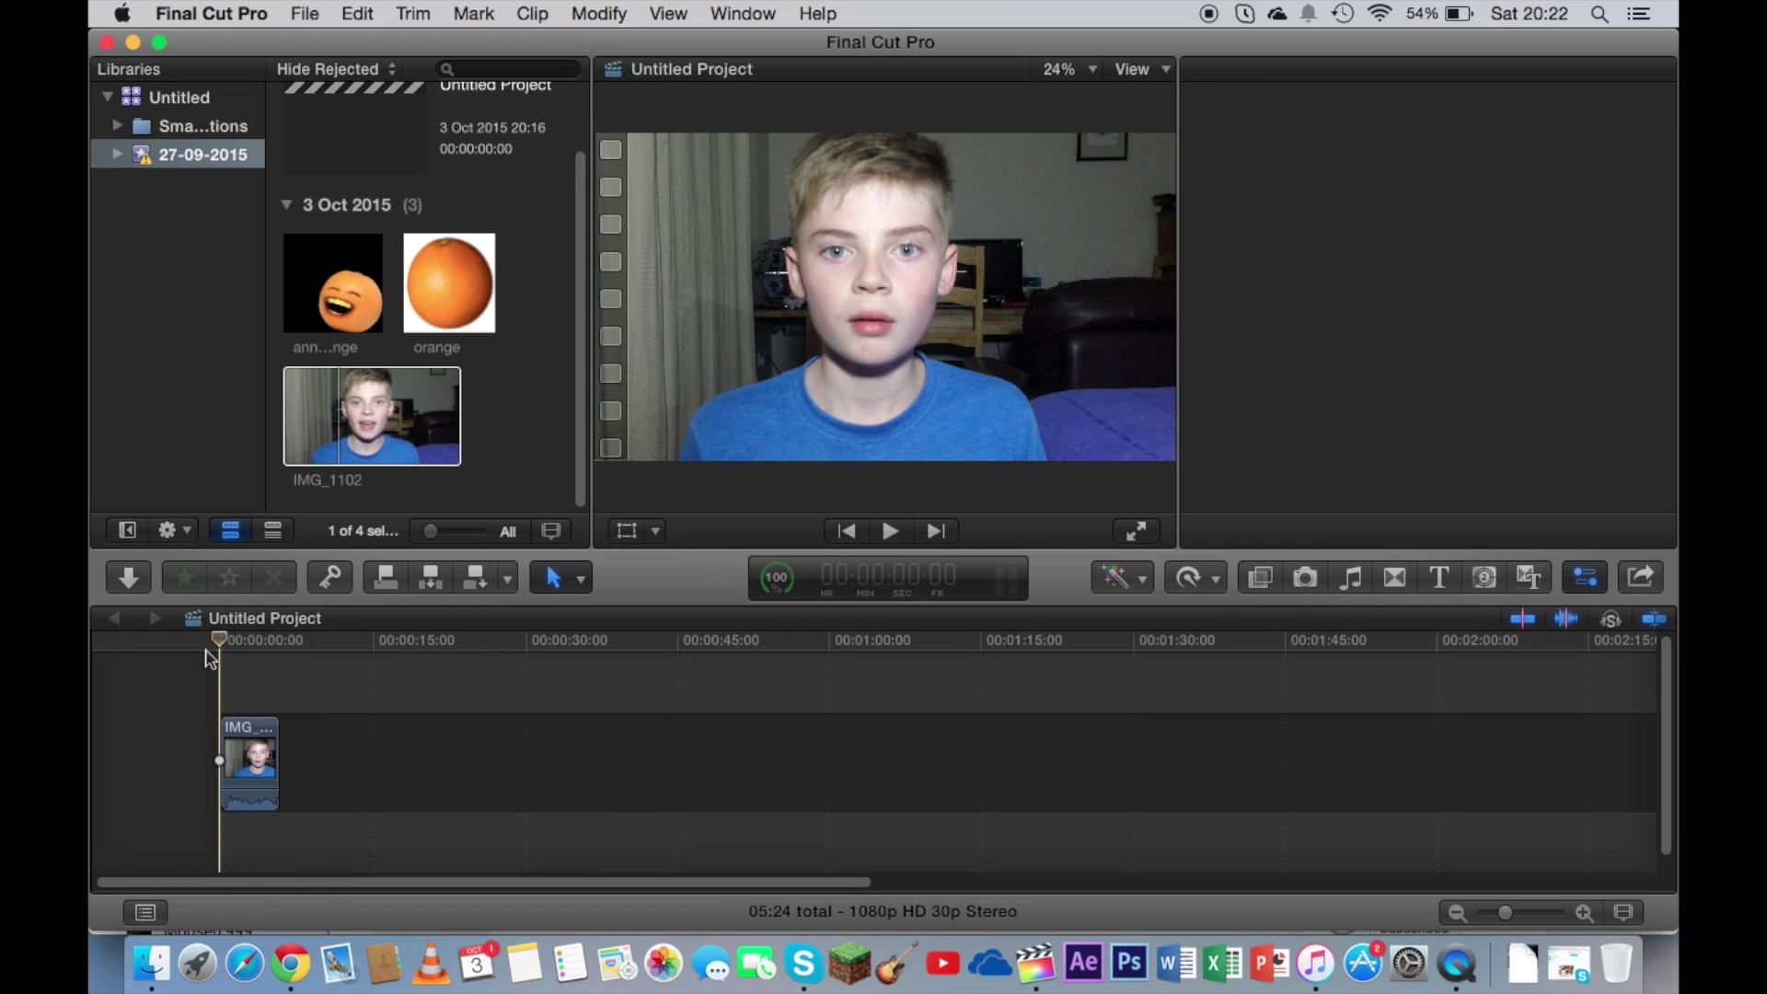
# Drag the orange still from the browser into the timeline beneath IMG_1102.
pyautogui.click(429, 278)
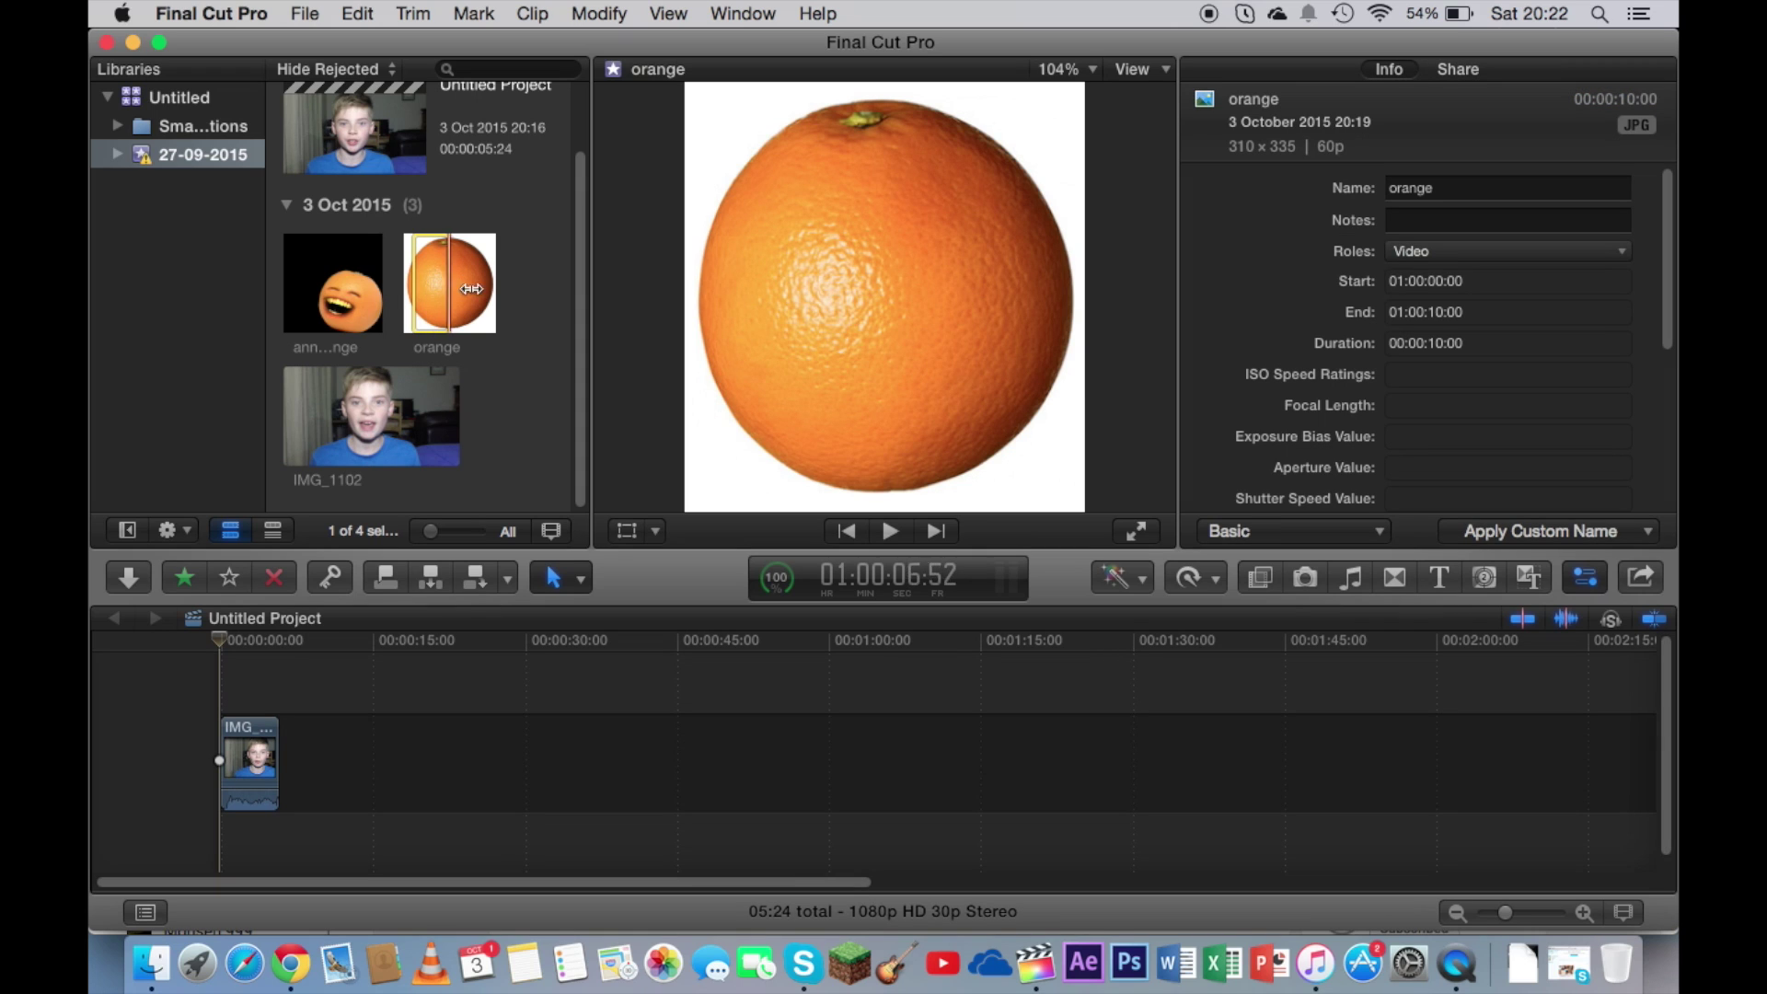
pyautogui.moveTo(444, 282)
pyautogui.mouseDown()
pyautogui.moveTo(448, 329)
pyautogui.moveTo(425, 281)
pyautogui.moveTo(253, 828)
pyautogui.mouseUp()
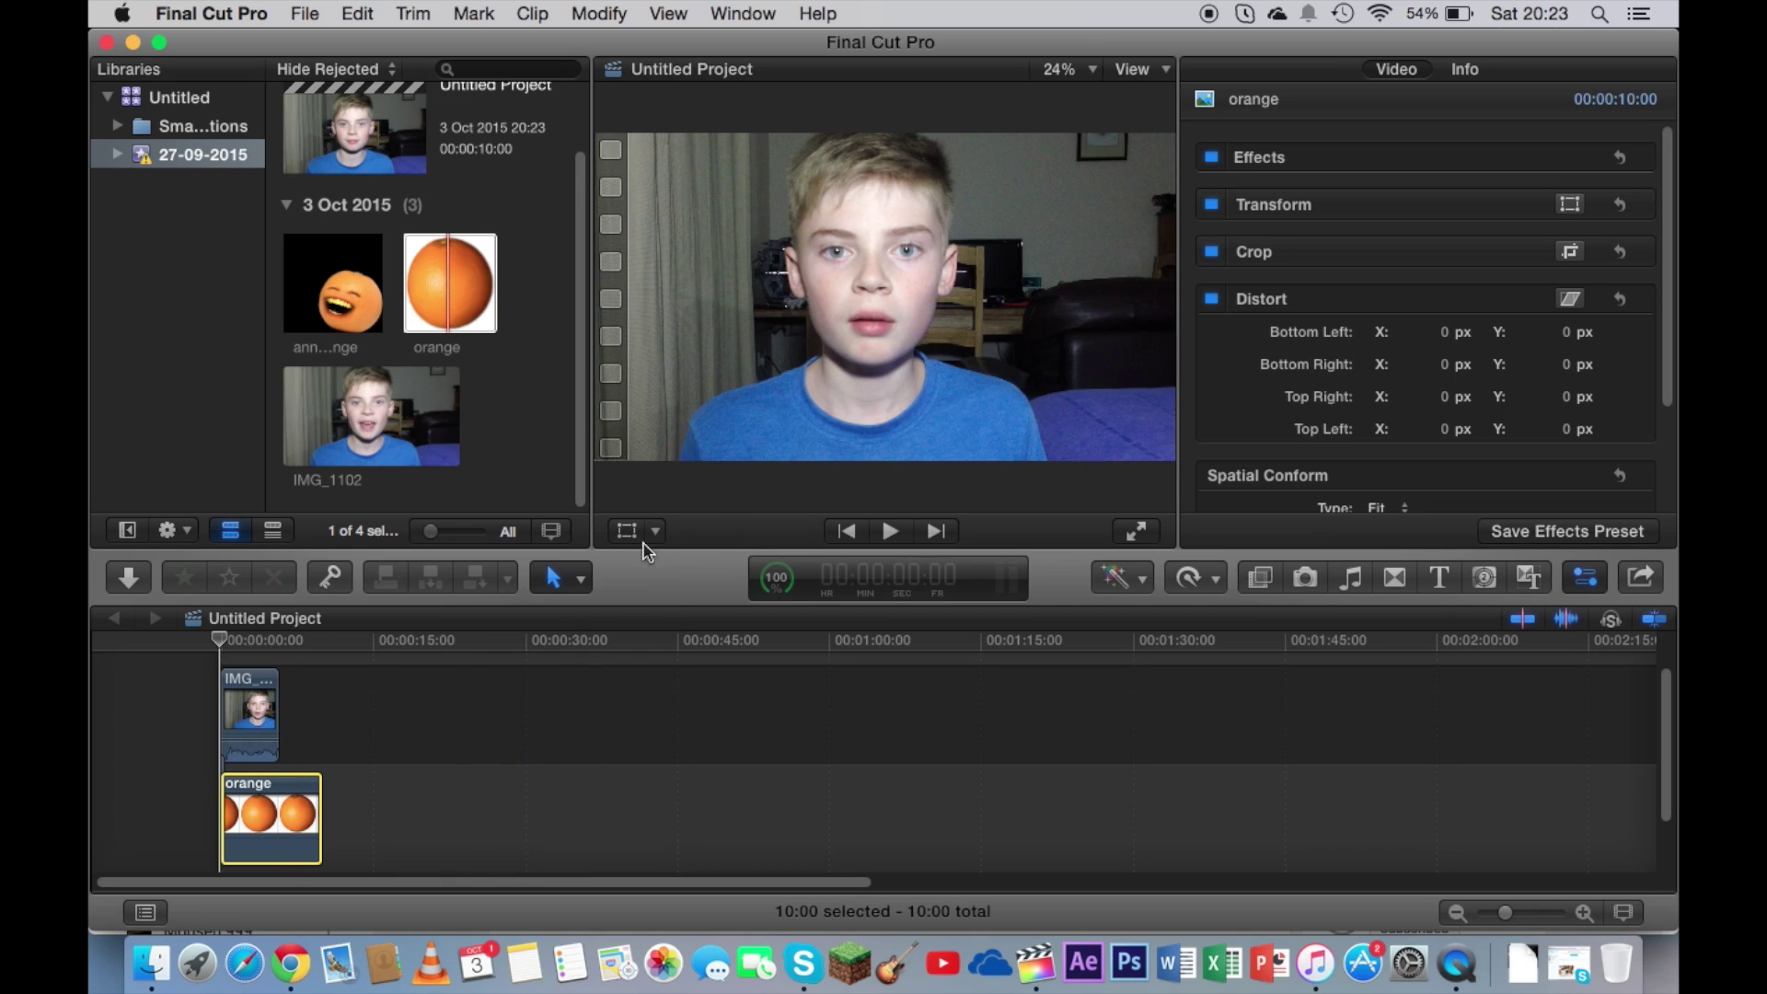
# Set IMG_1102's opacity to about 46% and scale the orange image up slightly.
pyautogui.click(656, 531)
pyautogui.click(718, 561)
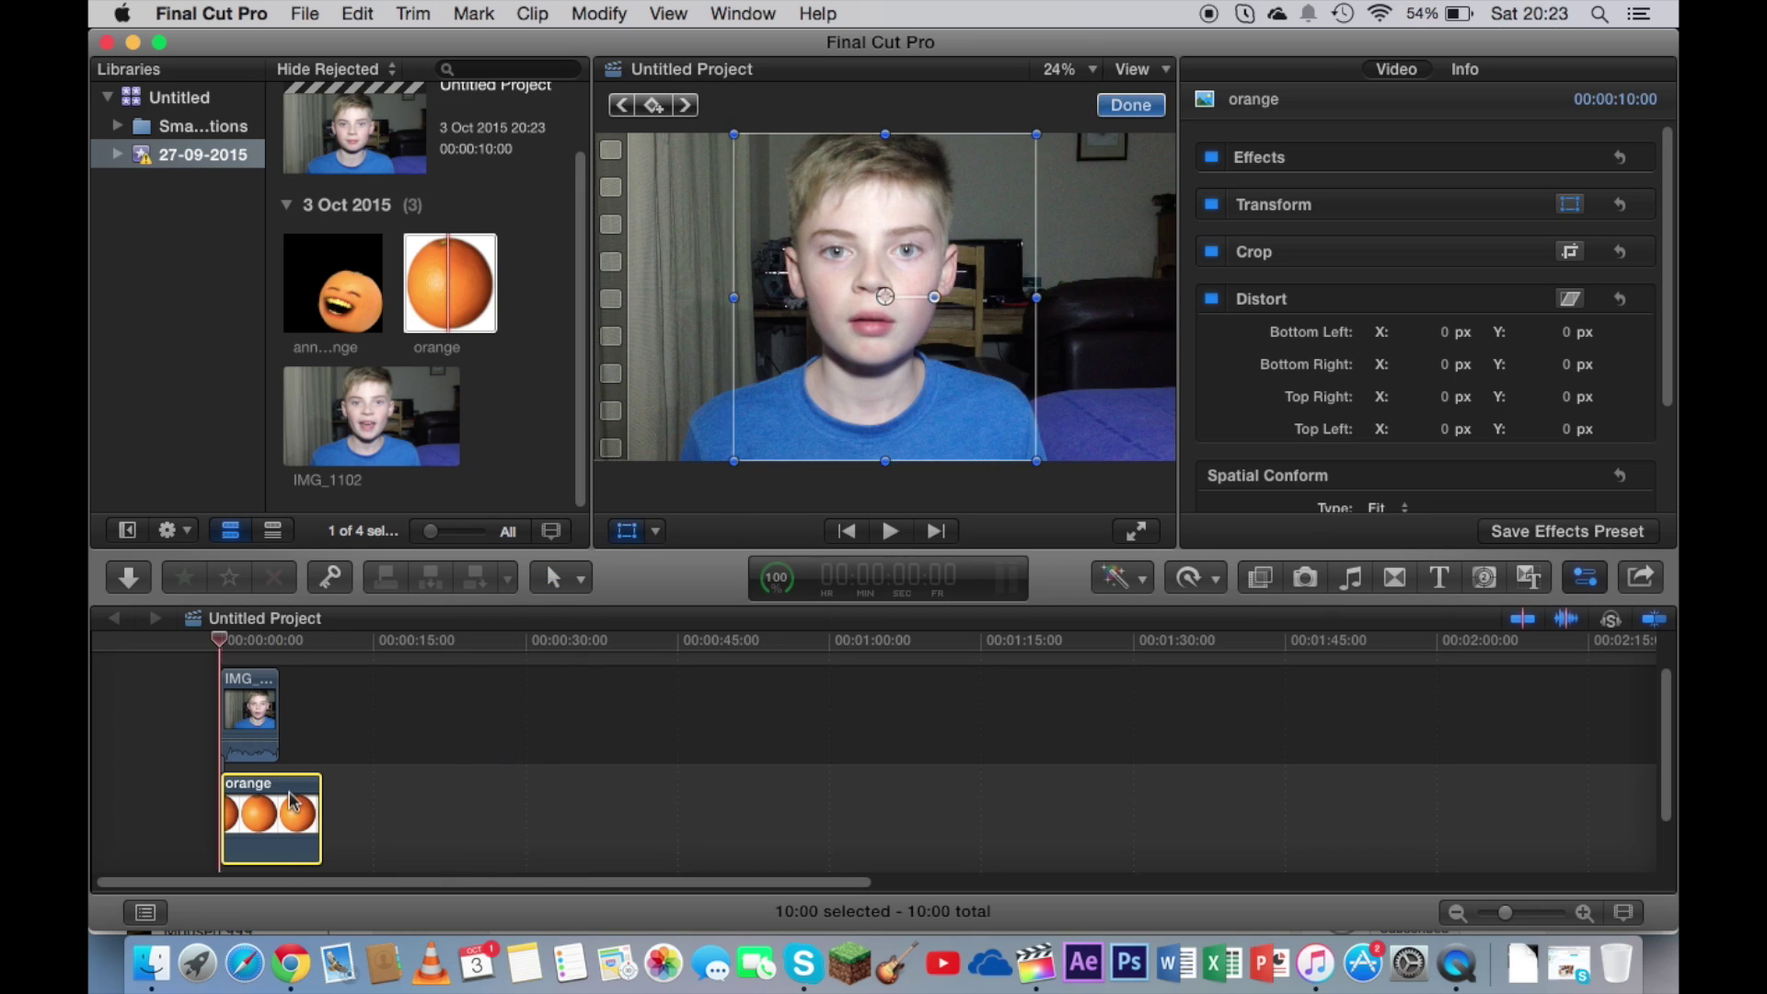
pyautogui.click(267, 705)
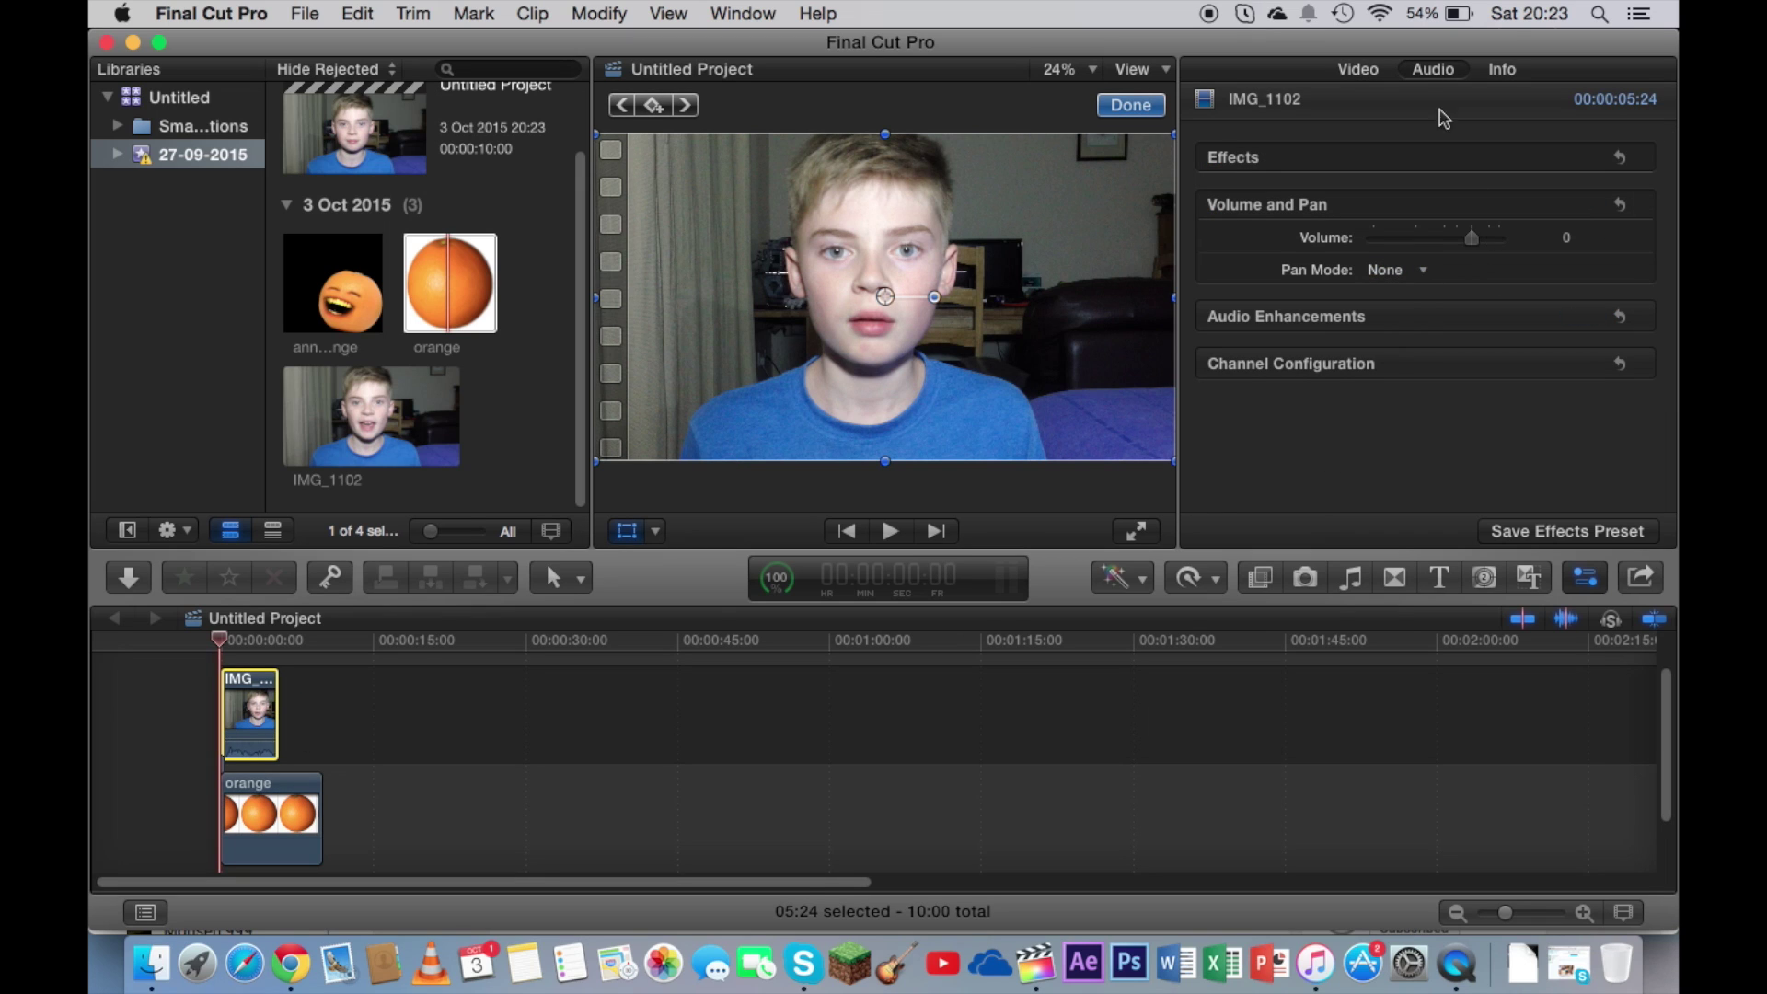
pyautogui.click(1358, 70)
pyautogui.scroll(-3, 1460, 332)
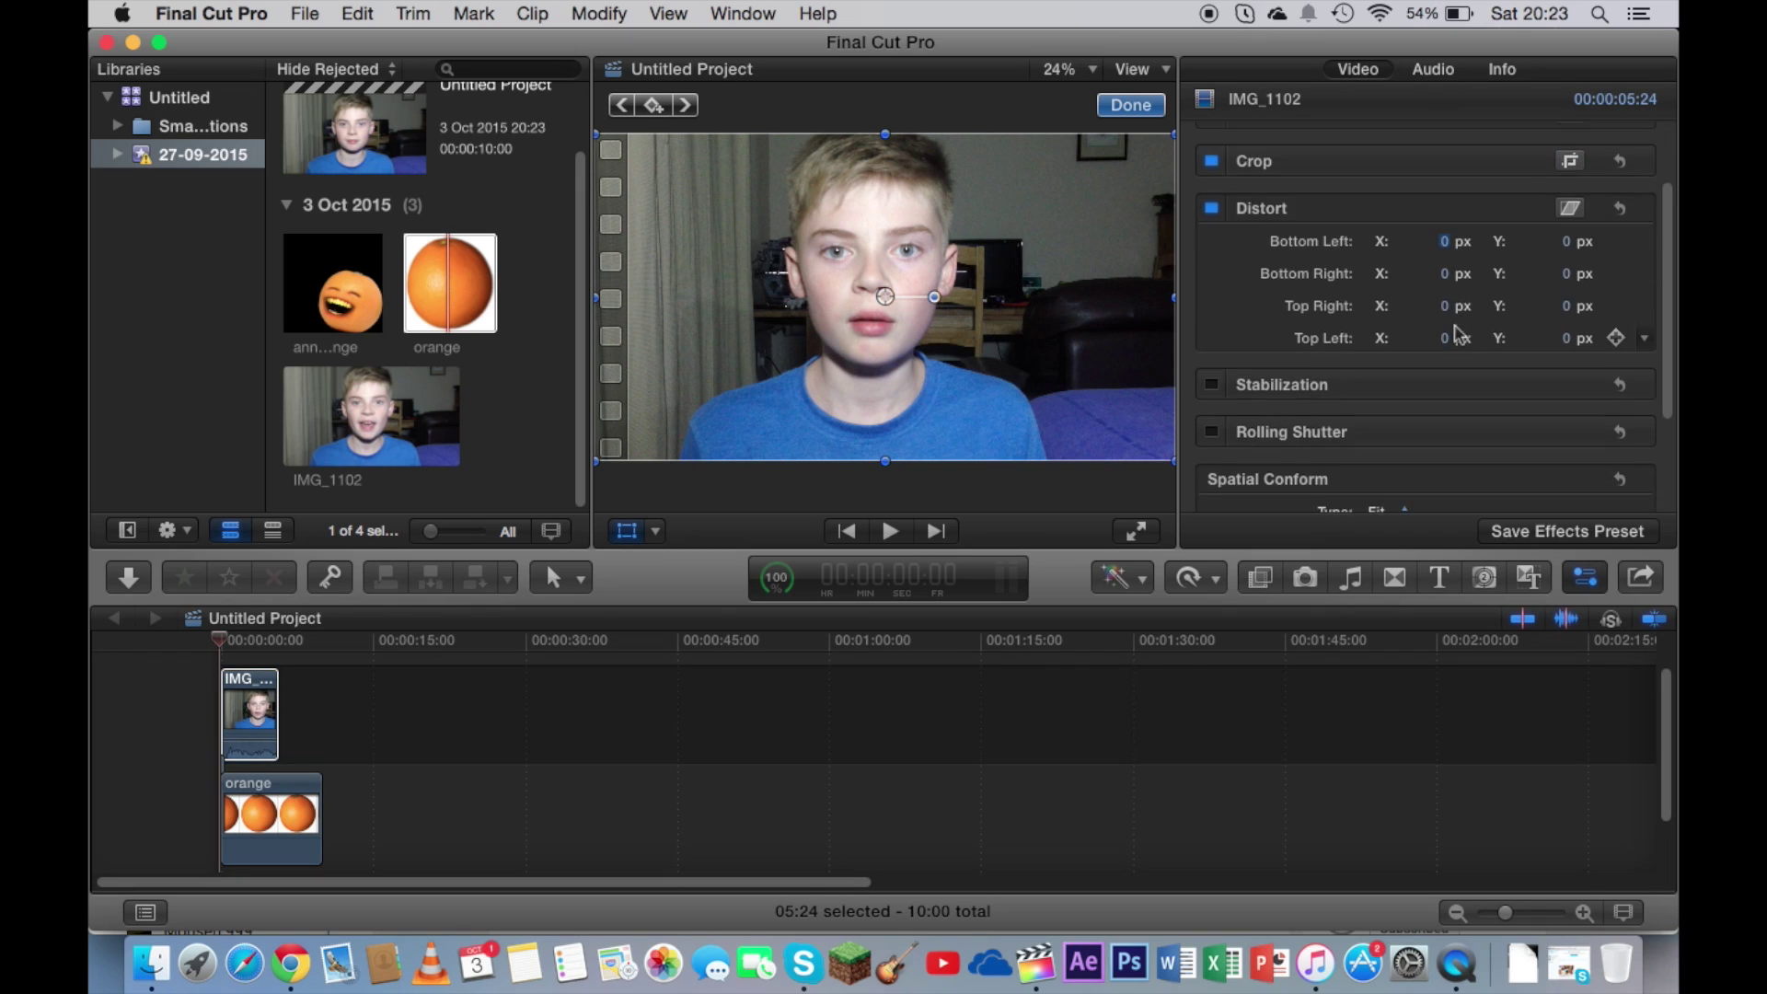
pyautogui.scroll(-3, 1456, 335)
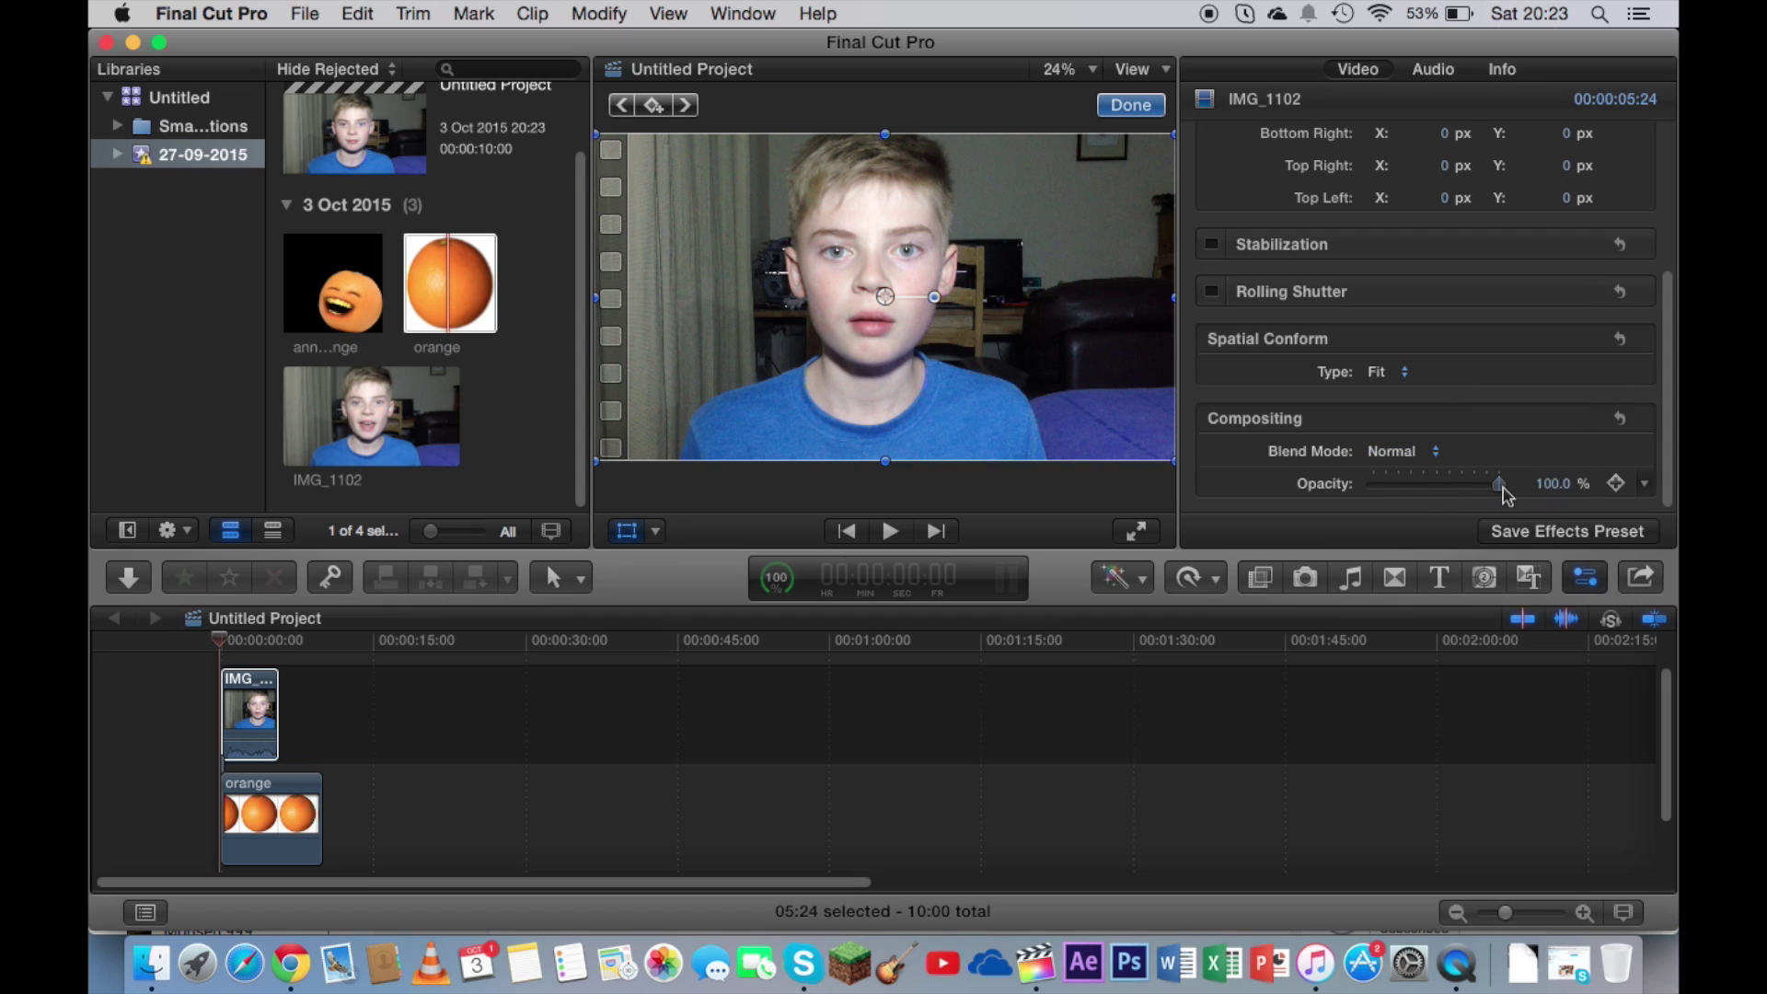
pyautogui.moveTo(1498, 484)
pyautogui.mouseDown()
pyautogui.moveTo(1405, 498)
pyautogui.moveTo(1433, 488)
pyautogui.mouseUp()
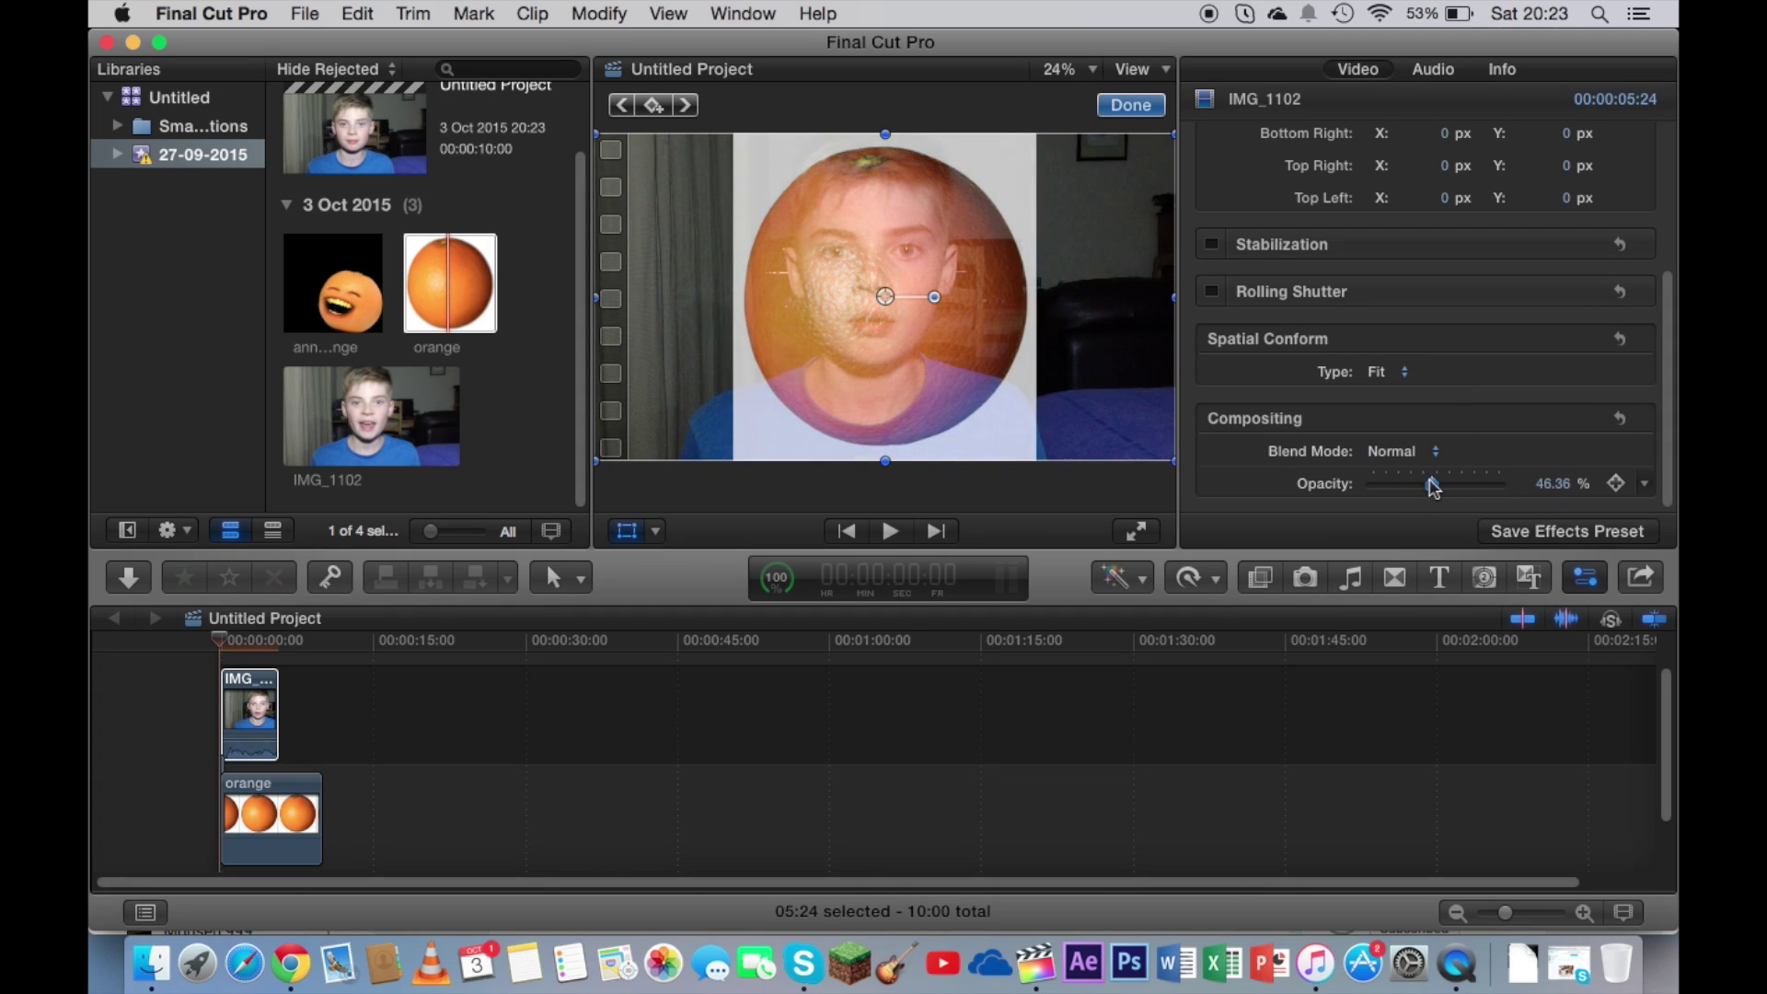
pyautogui.click(305, 818)
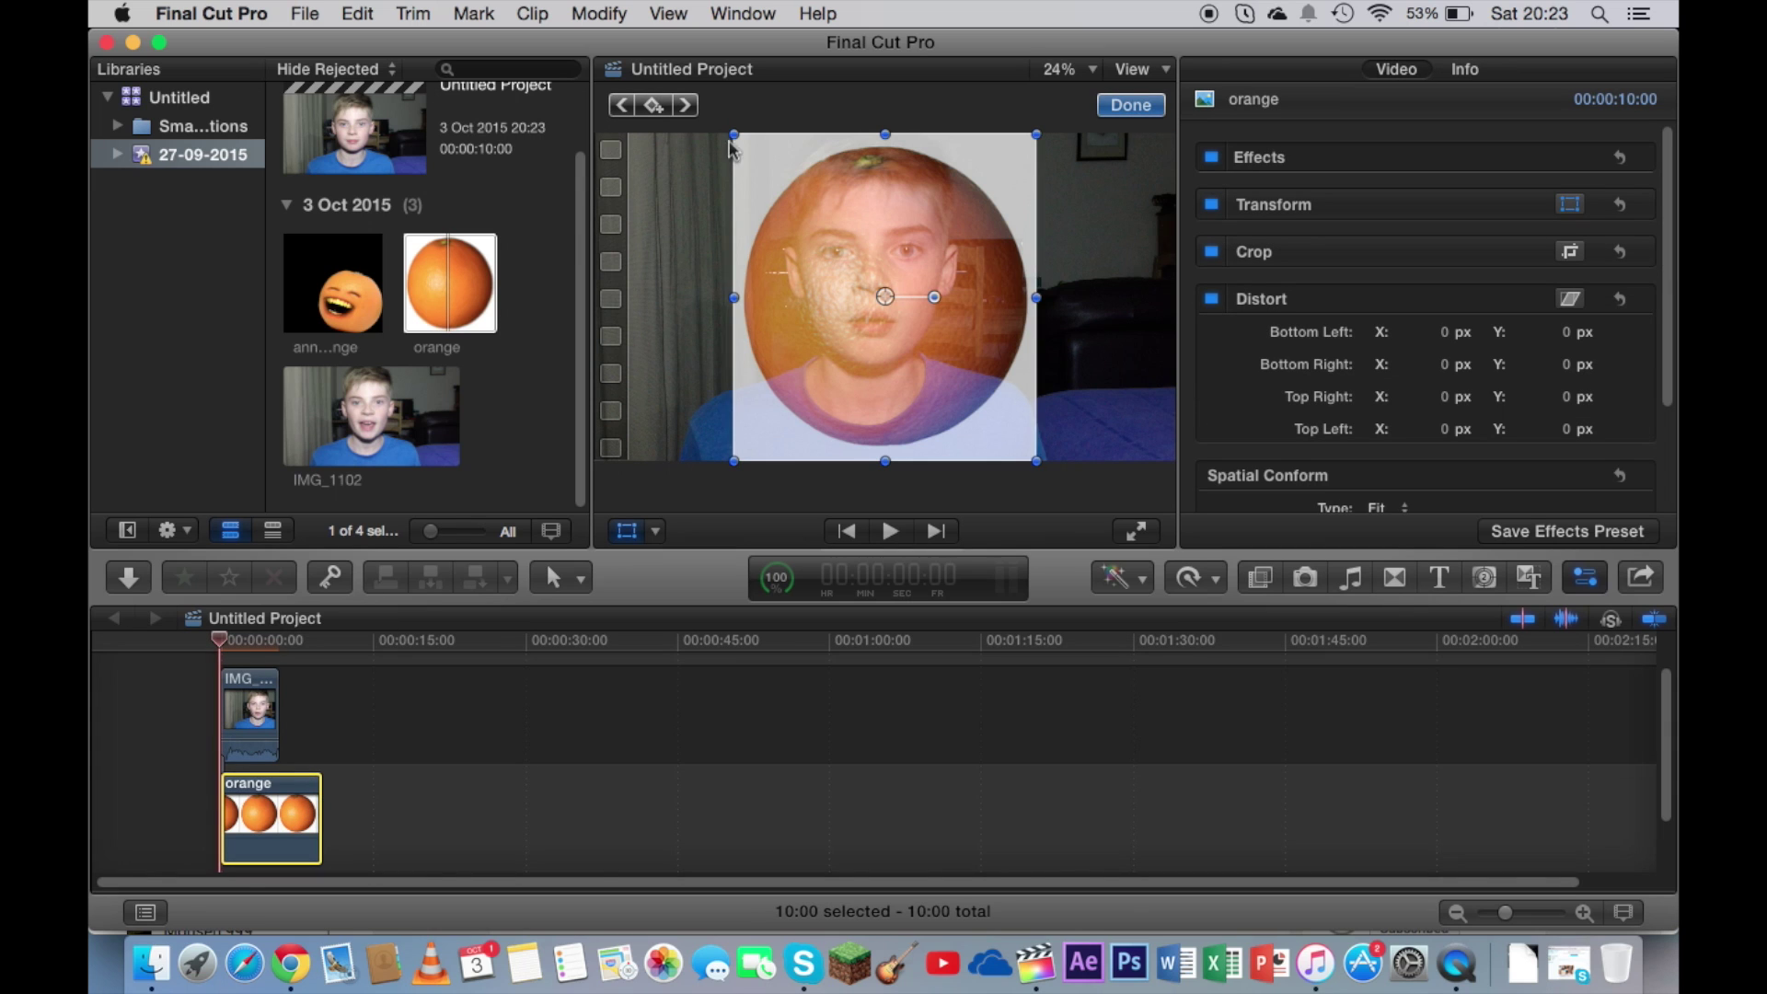
pyautogui.moveTo(731, 139); pyautogui.dragTo(730, 126)
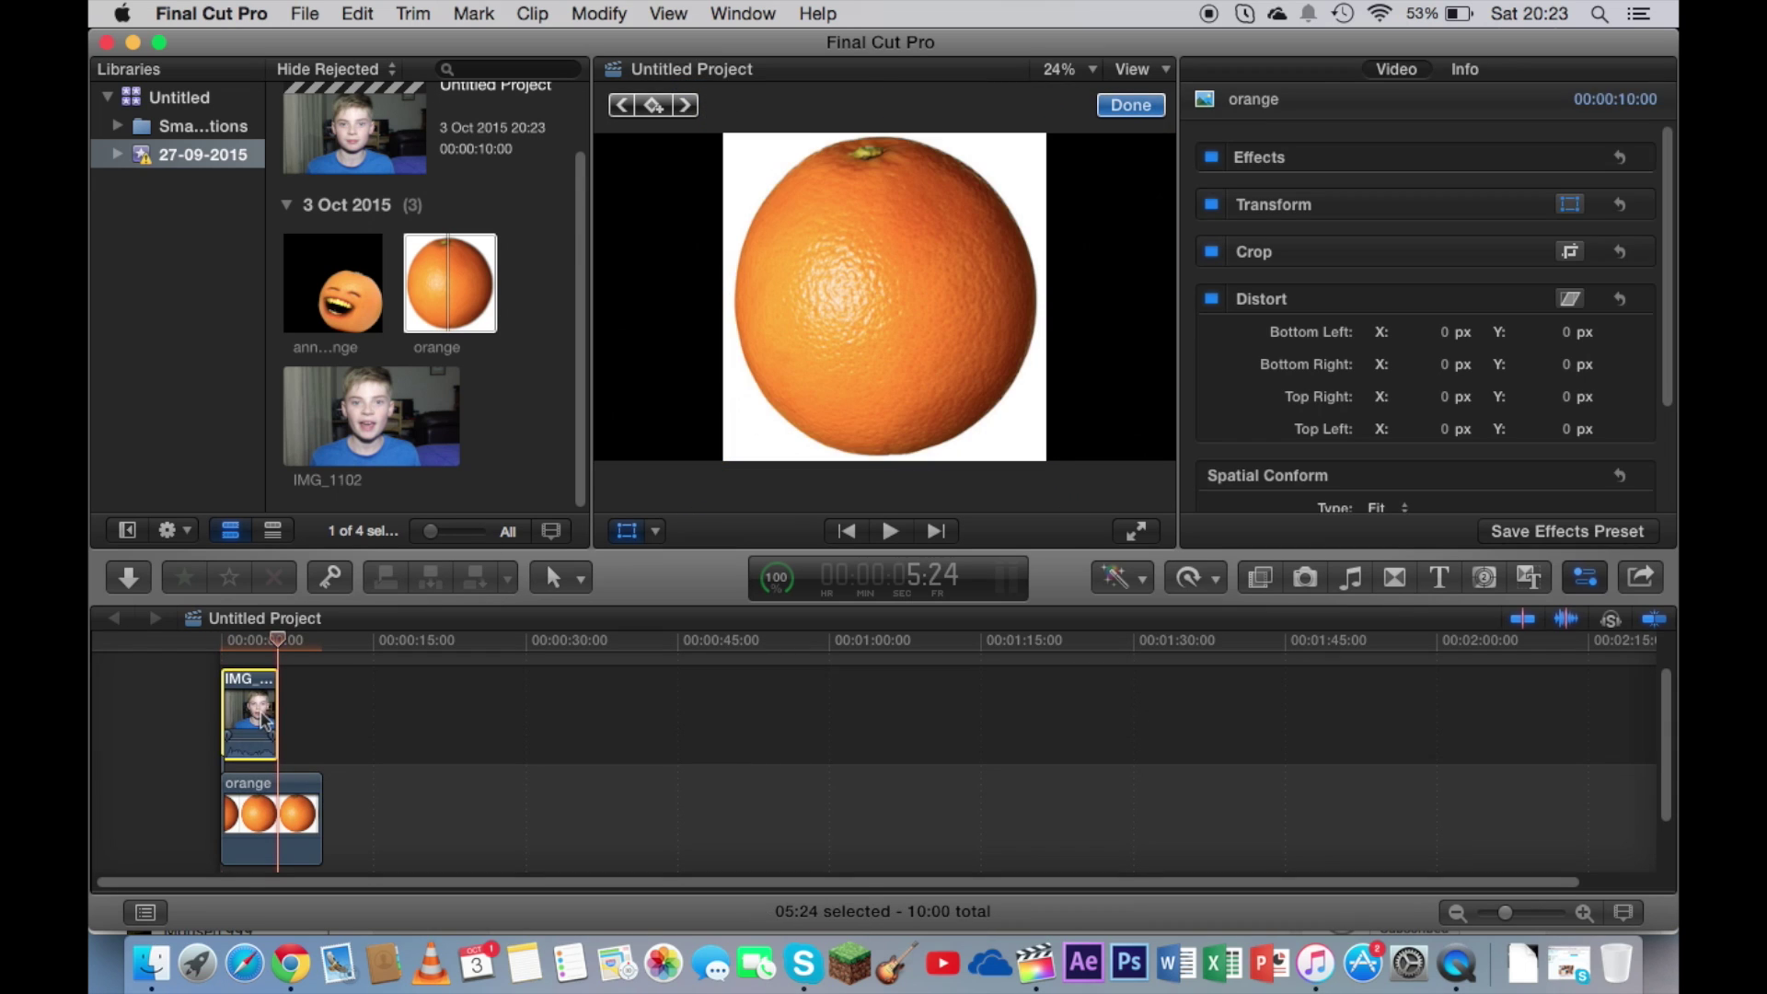
# Scale the boy's clip to about 190% and position his face inside the orange.
pyautogui.click(252, 711)
pyautogui.click(254, 644)
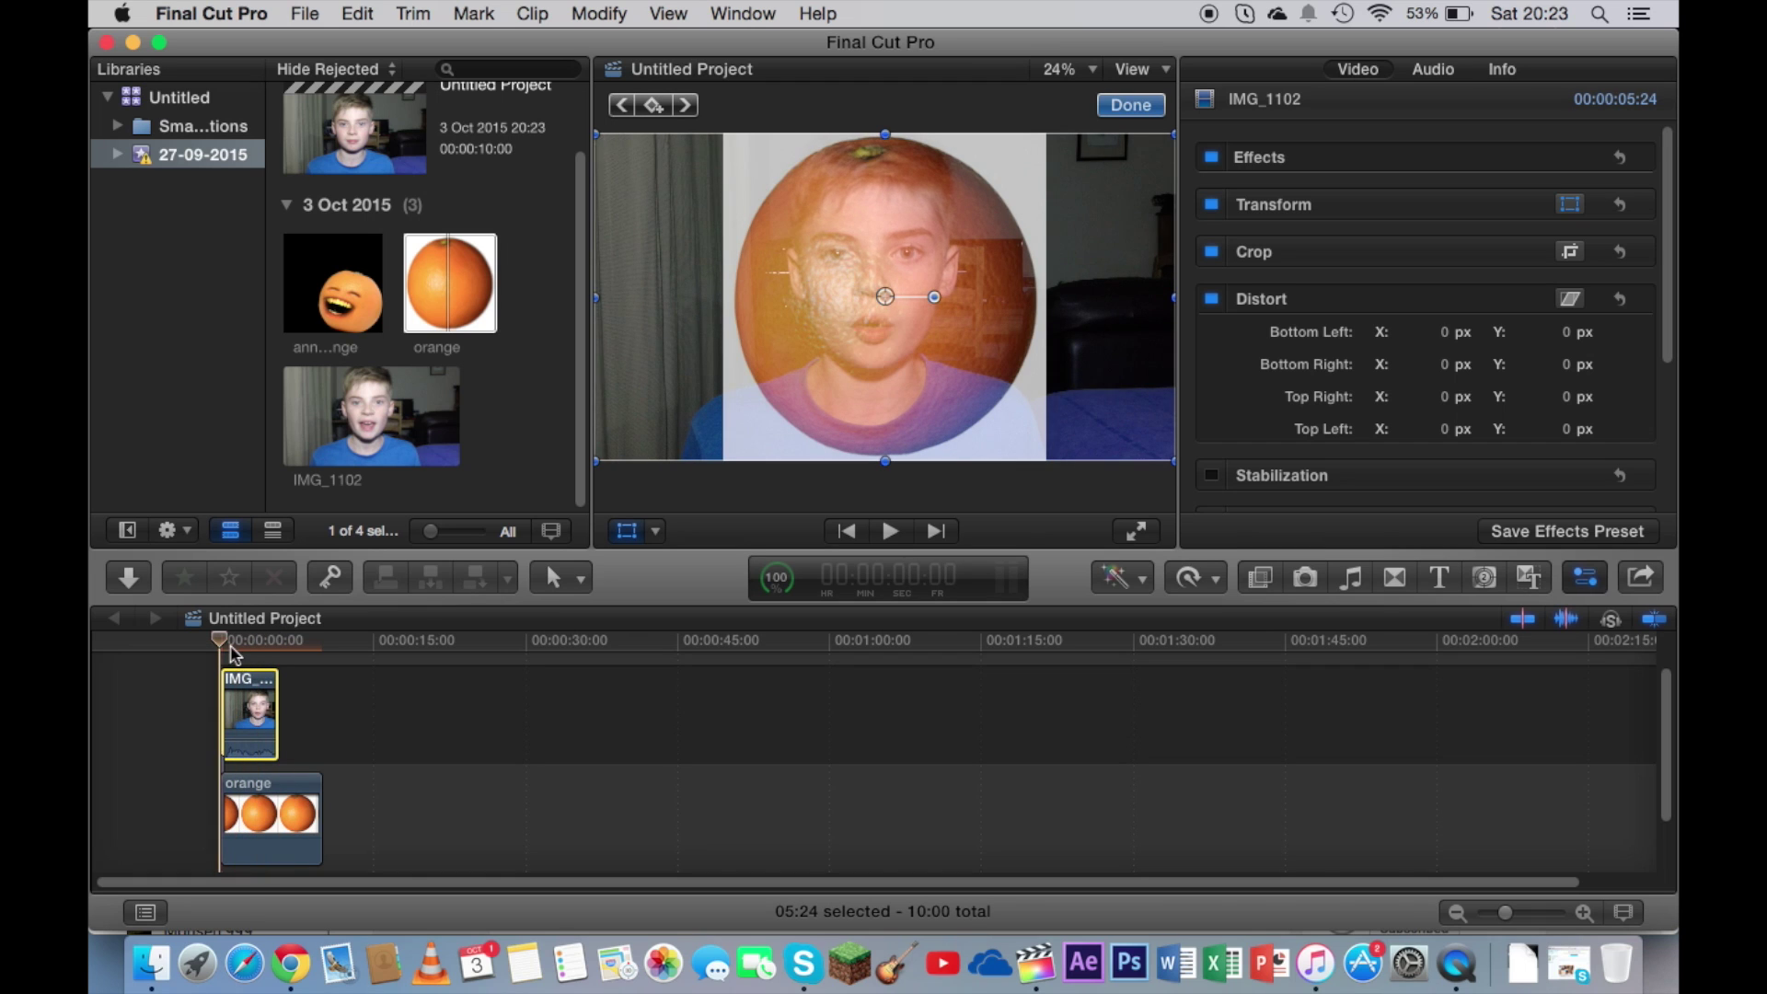
pyautogui.moveTo(253, 643); pyautogui.dragTo(218, 643)
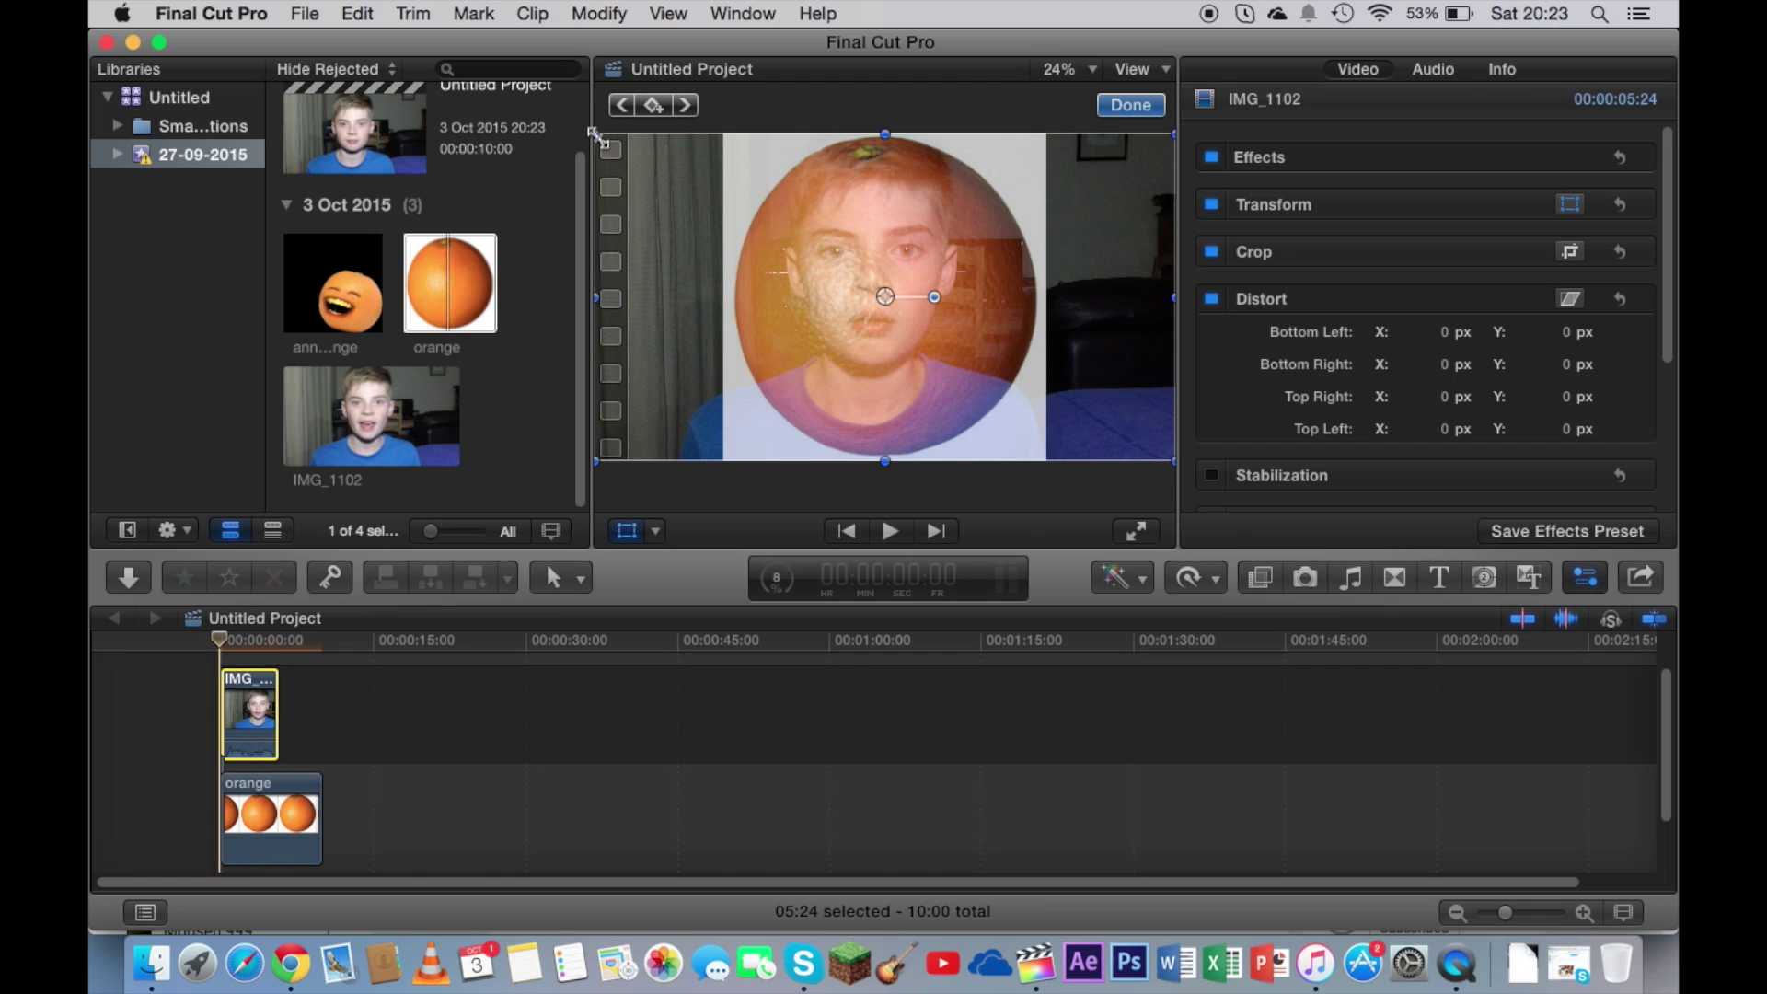
pyautogui.moveTo(595, 137)
pyautogui.mouseDown()
pyautogui.moveTo(329, 85)
pyautogui.moveTo(361, 110)
pyautogui.mouseUp()
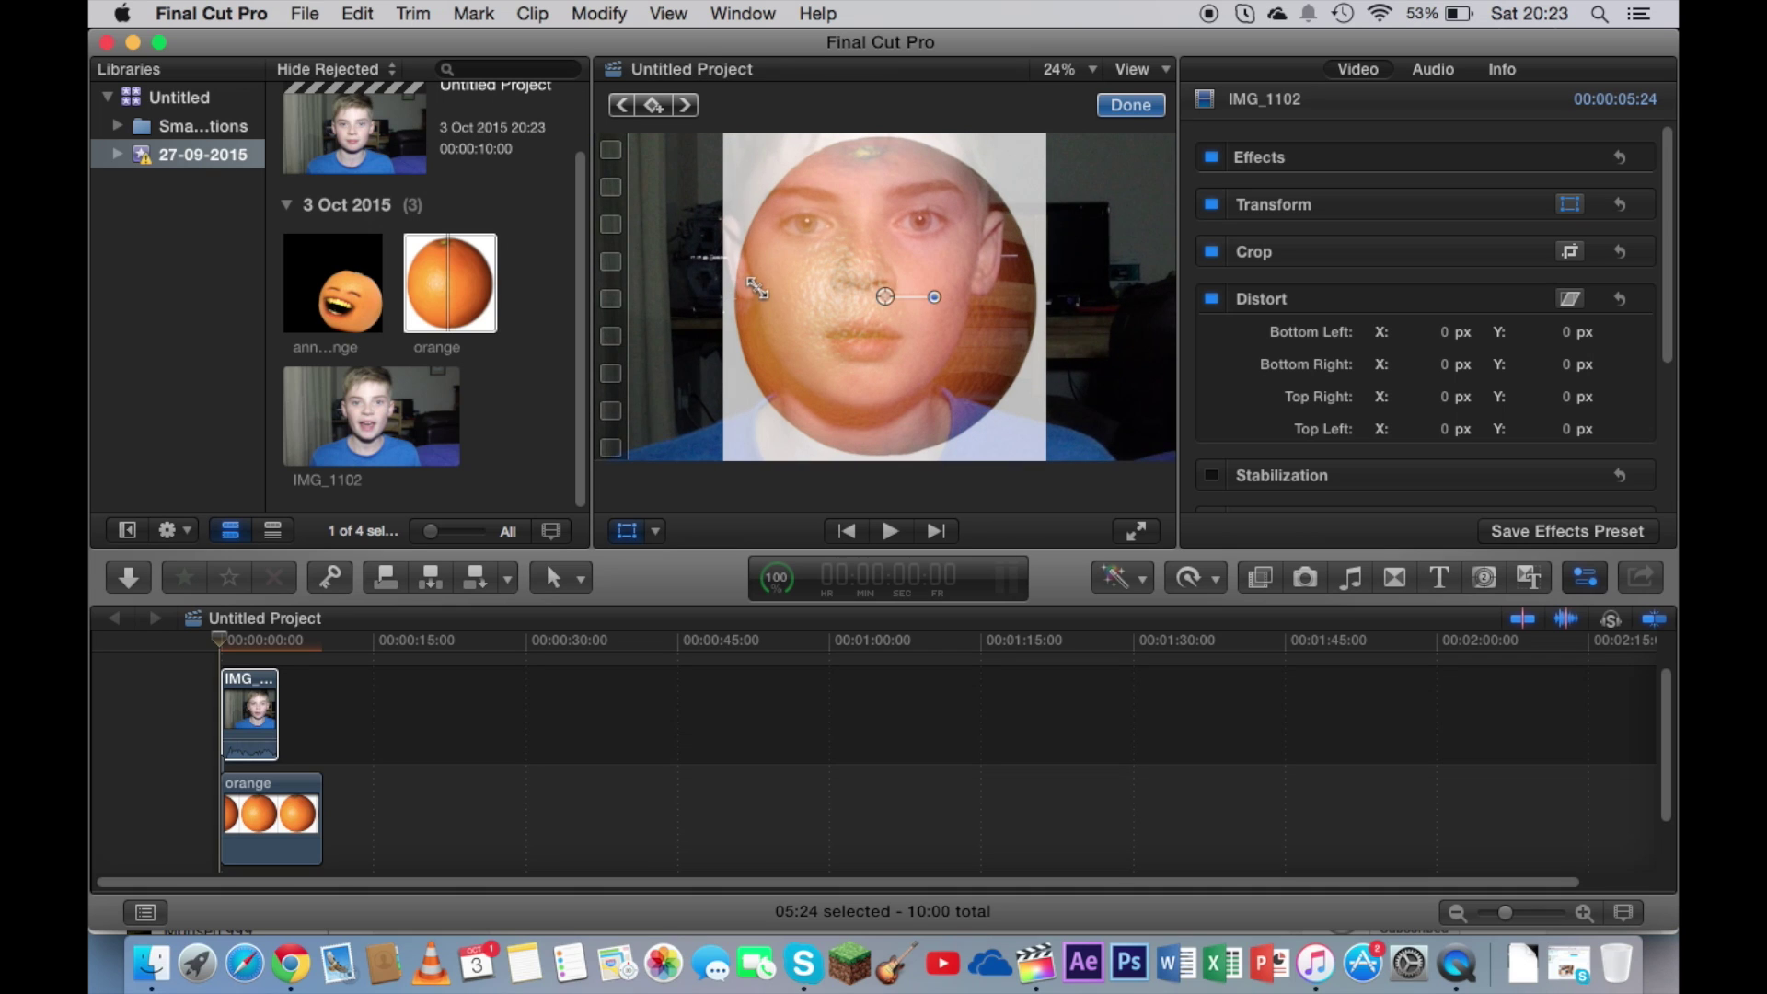
pyautogui.moveTo(756, 290); pyautogui.dragTo(782, 323)
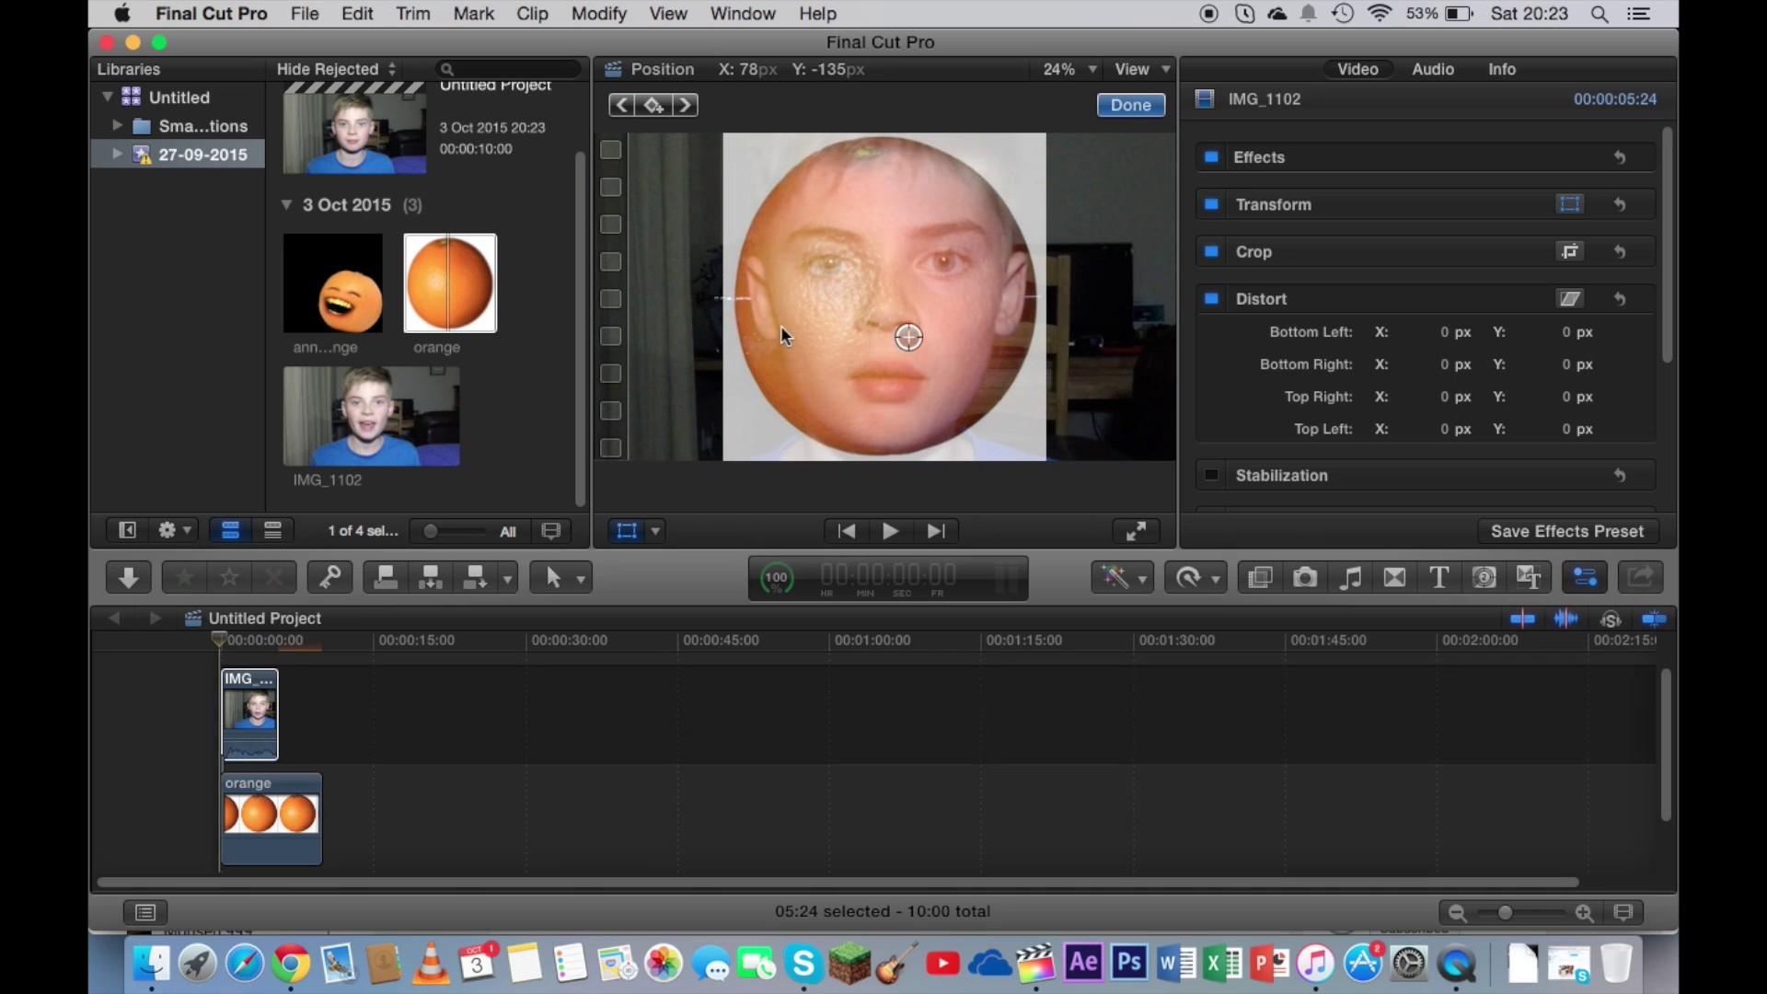
pyautogui.moveTo(782, 324); pyautogui.dragTo(778, 325)
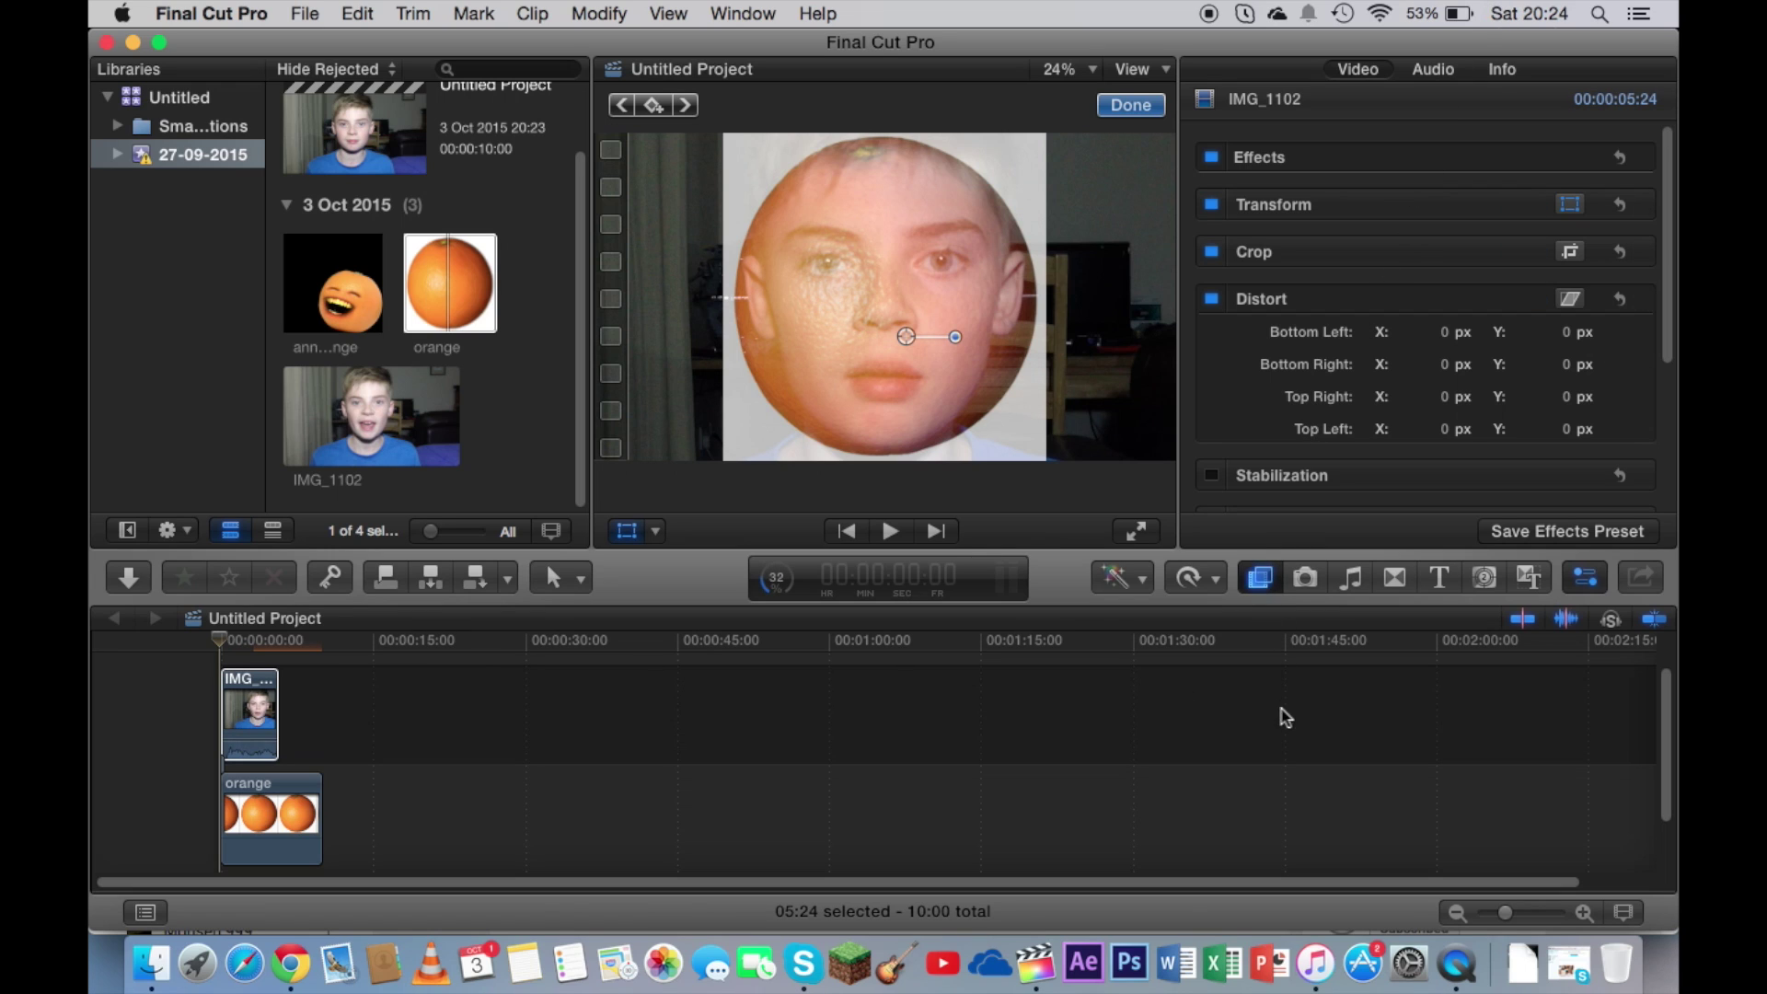
# Apply the Shape Mask effect to IMG_1102 and restore its opacity to 100%.
pyautogui.press('super+5')
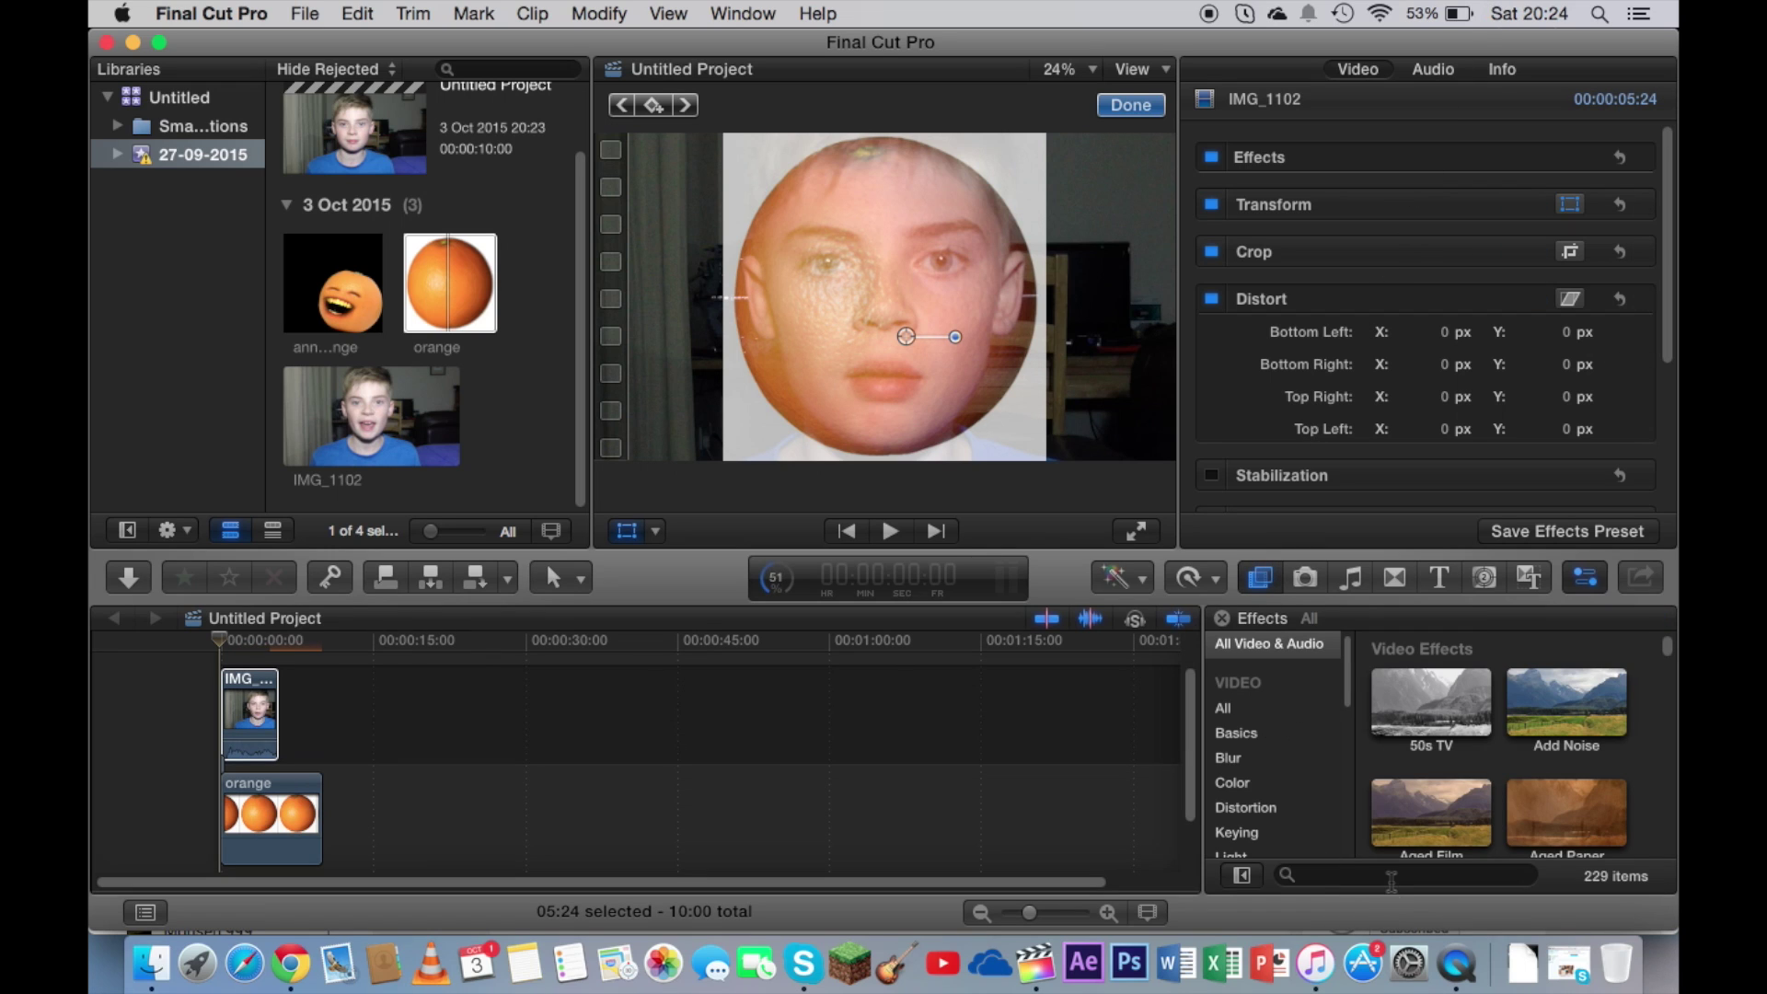
pyautogui.click(1325, 875)
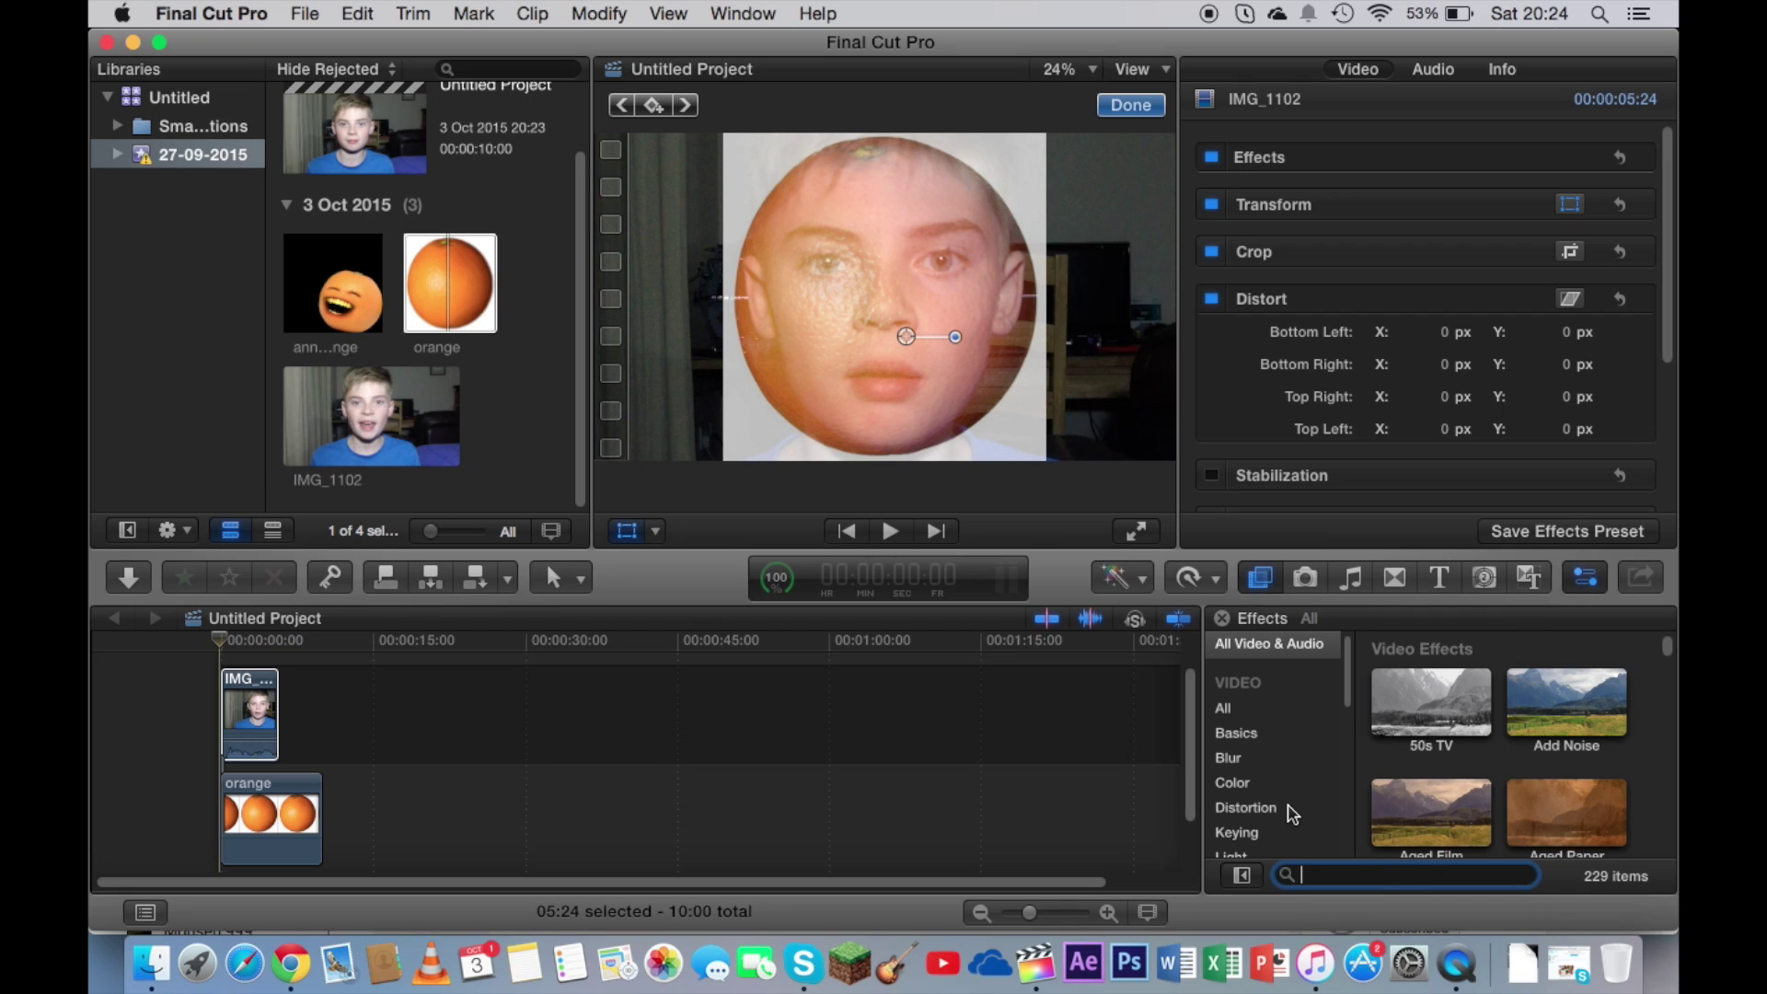
pyautogui.scroll(-1, 1291, 815)
pyautogui.write('ma')
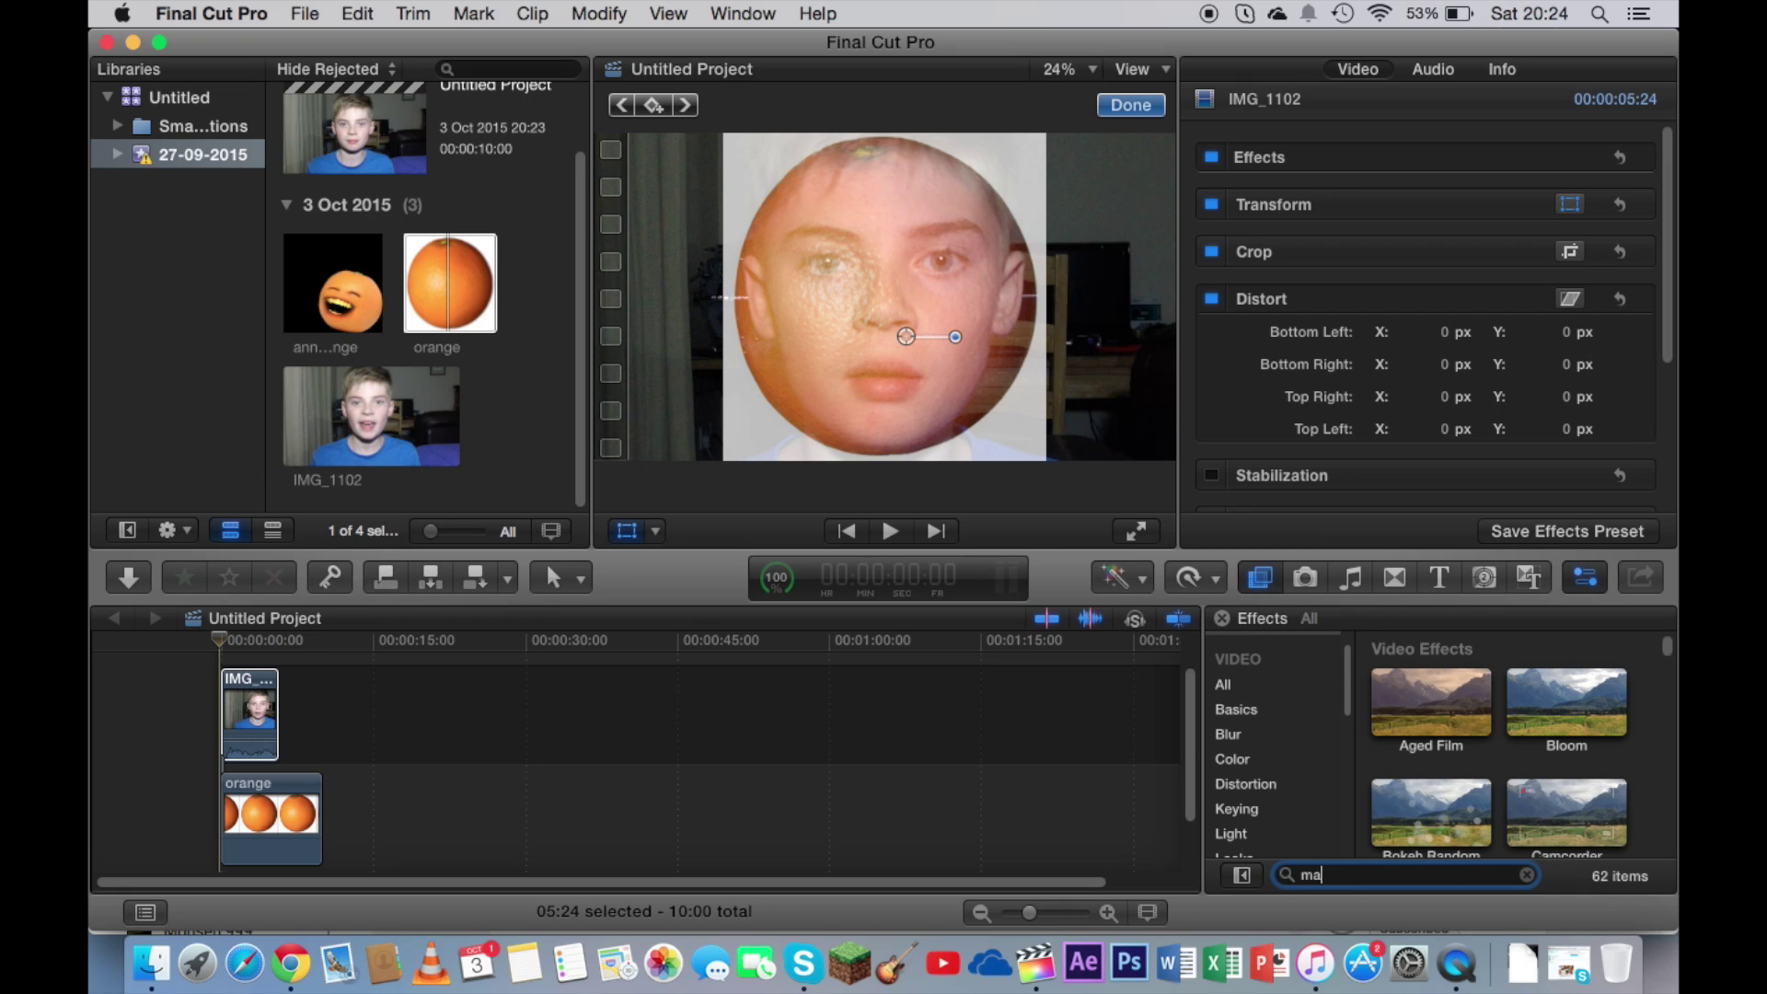
pyautogui.write('s')
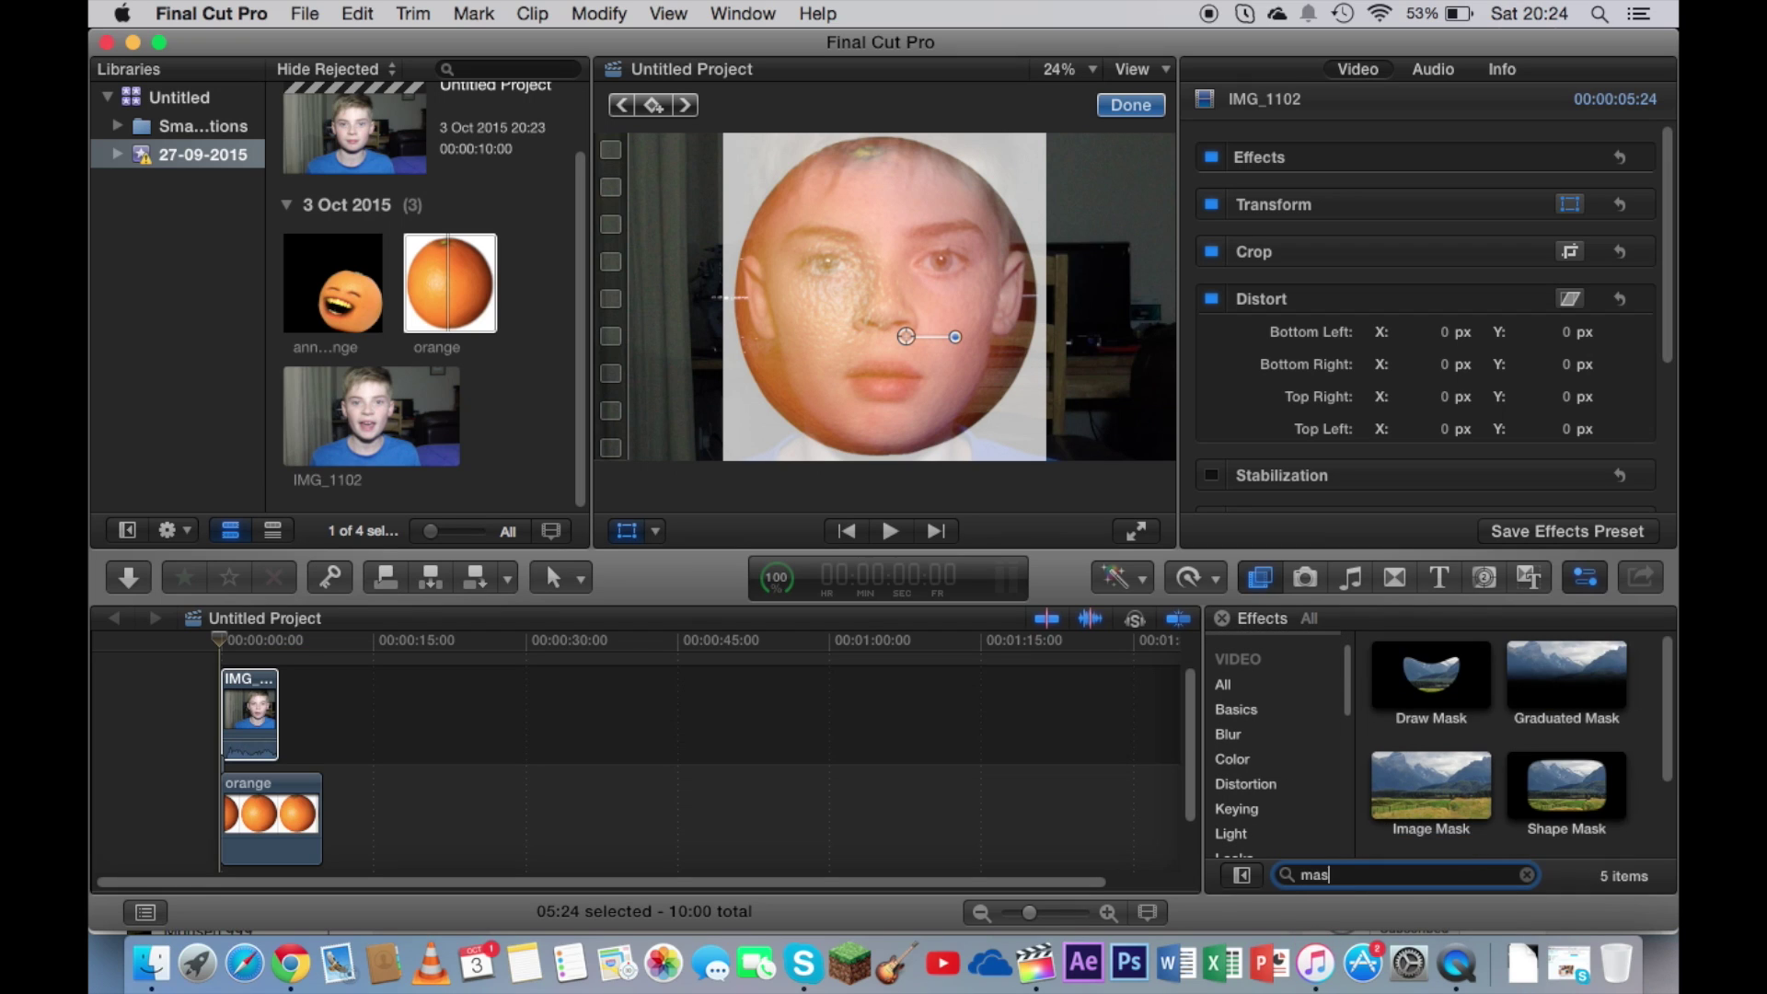
pyautogui.click(1573, 791)
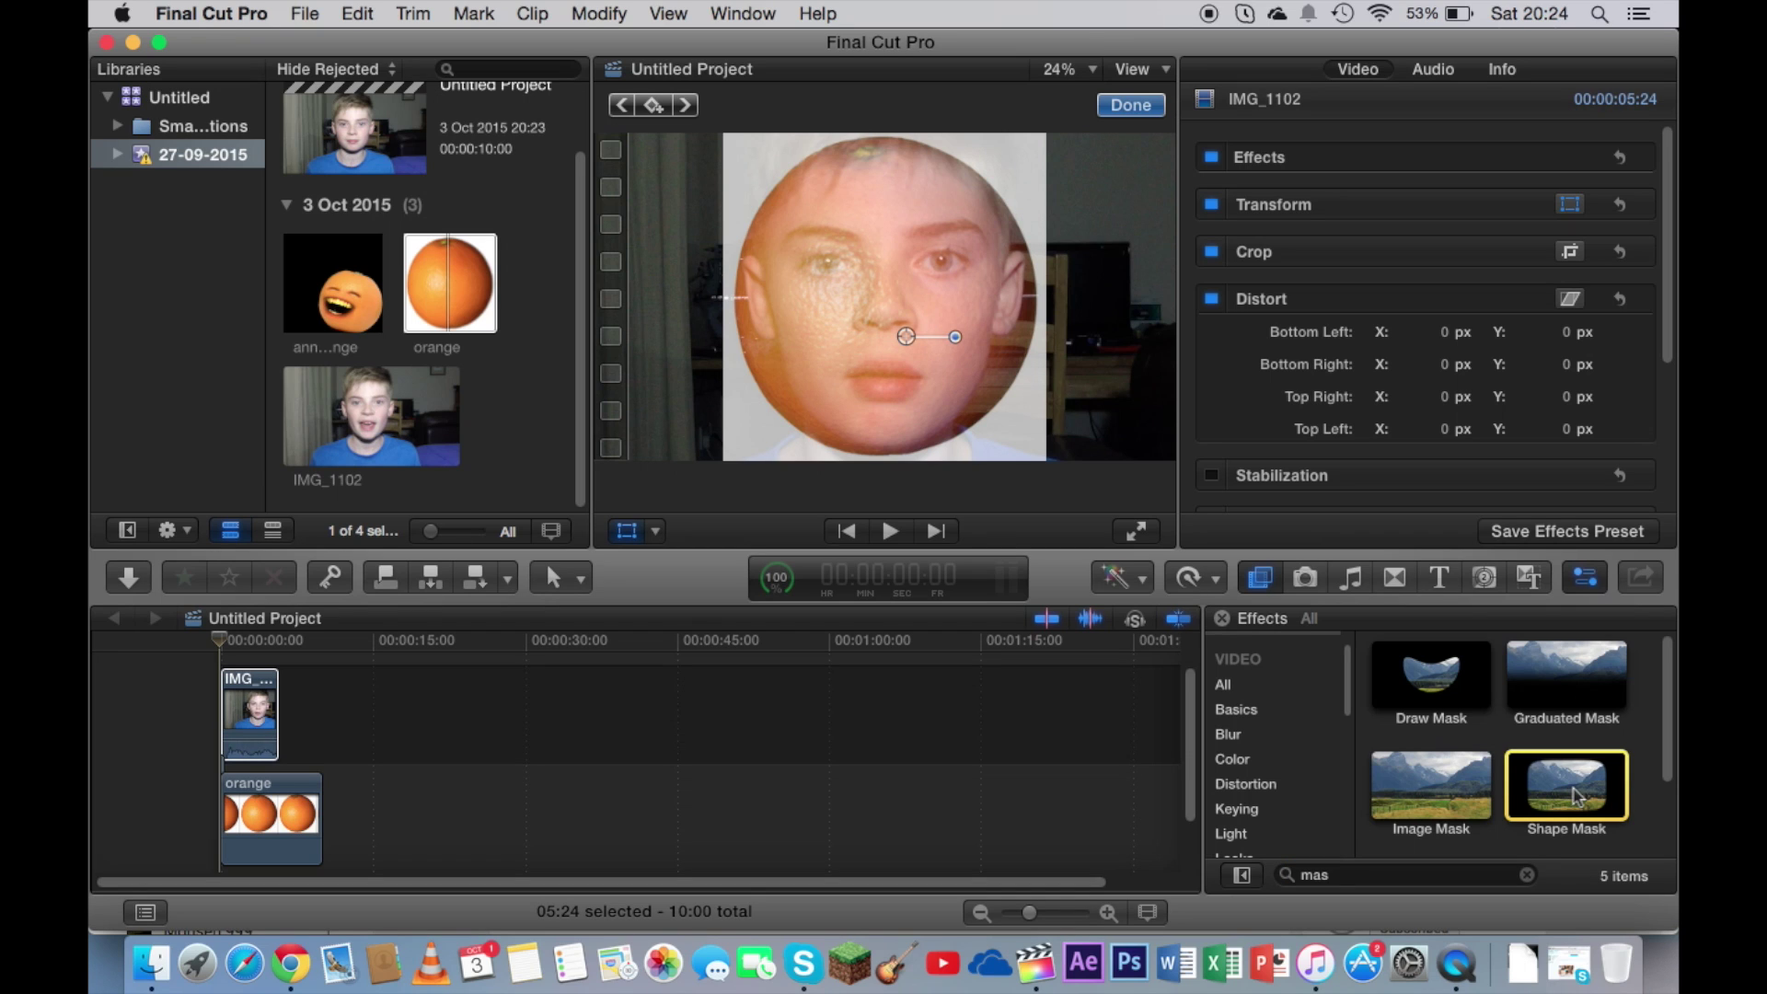
pyautogui.moveTo(1574, 787); pyautogui.dragTo(249, 707)
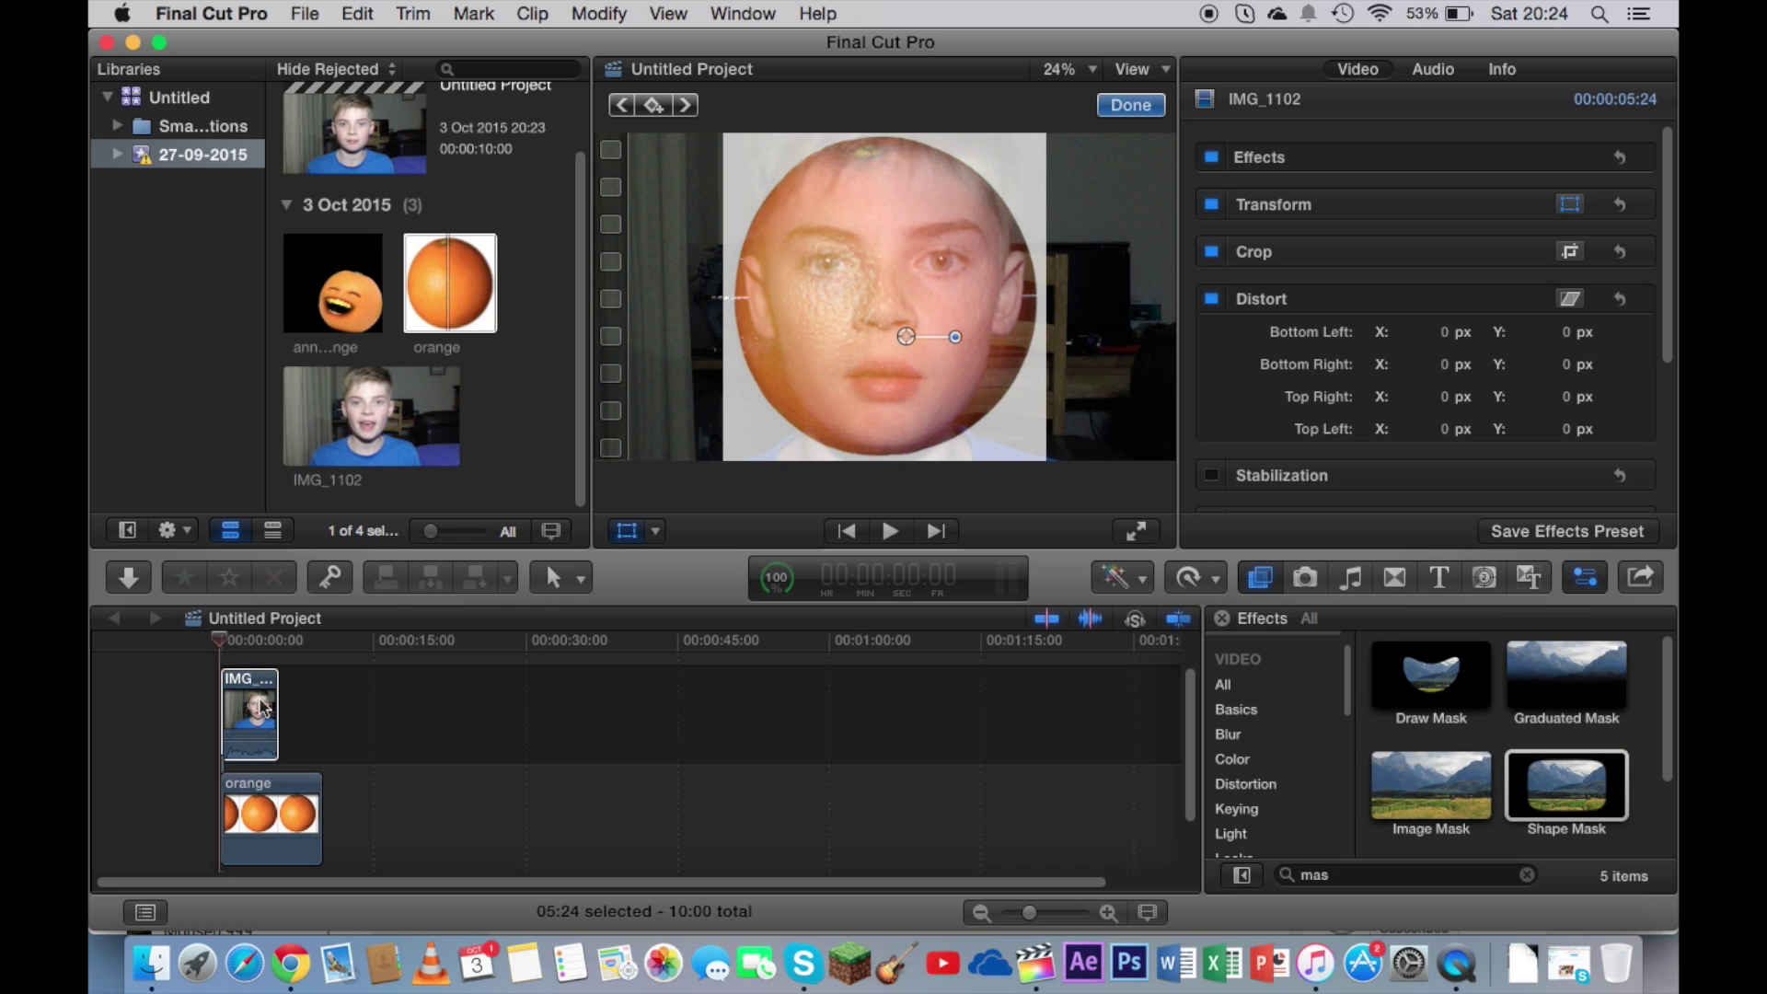
pyautogui.scroll(-3, 1478, 327)
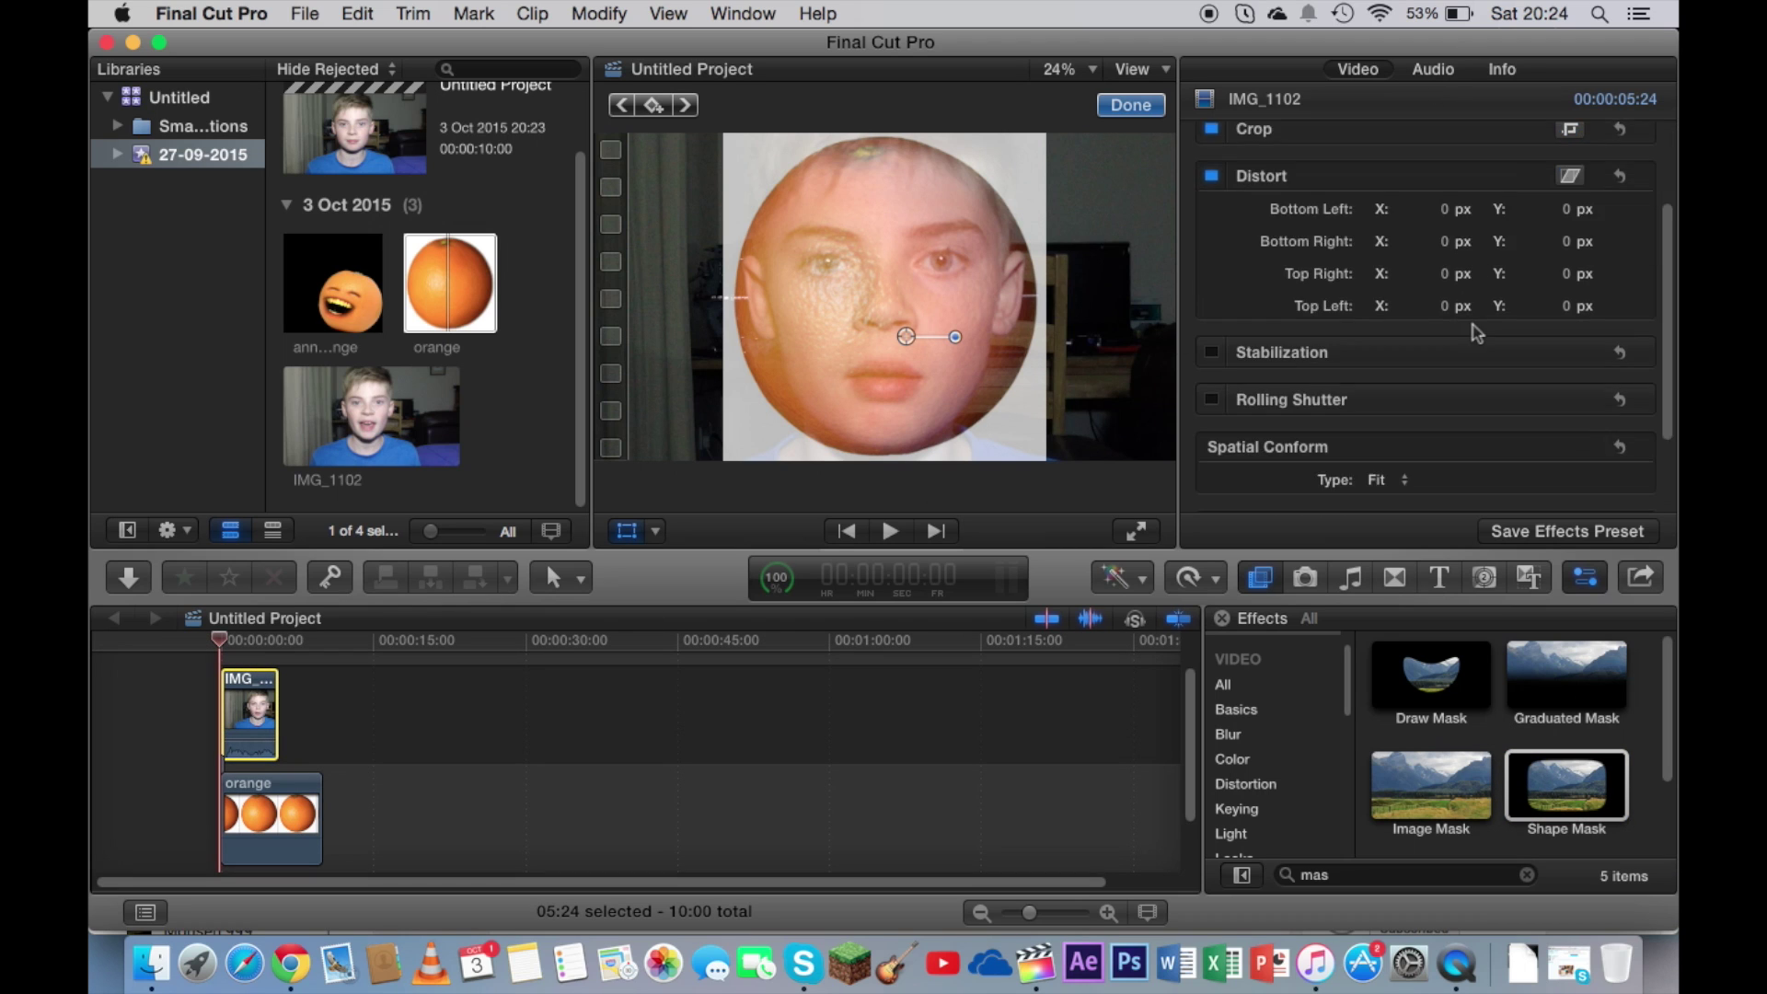
pyautogui.scroll(-2, 1475, 377)
pyautogui.moveTo(1436, 483); pyautogui.dragTo(1523, 484)
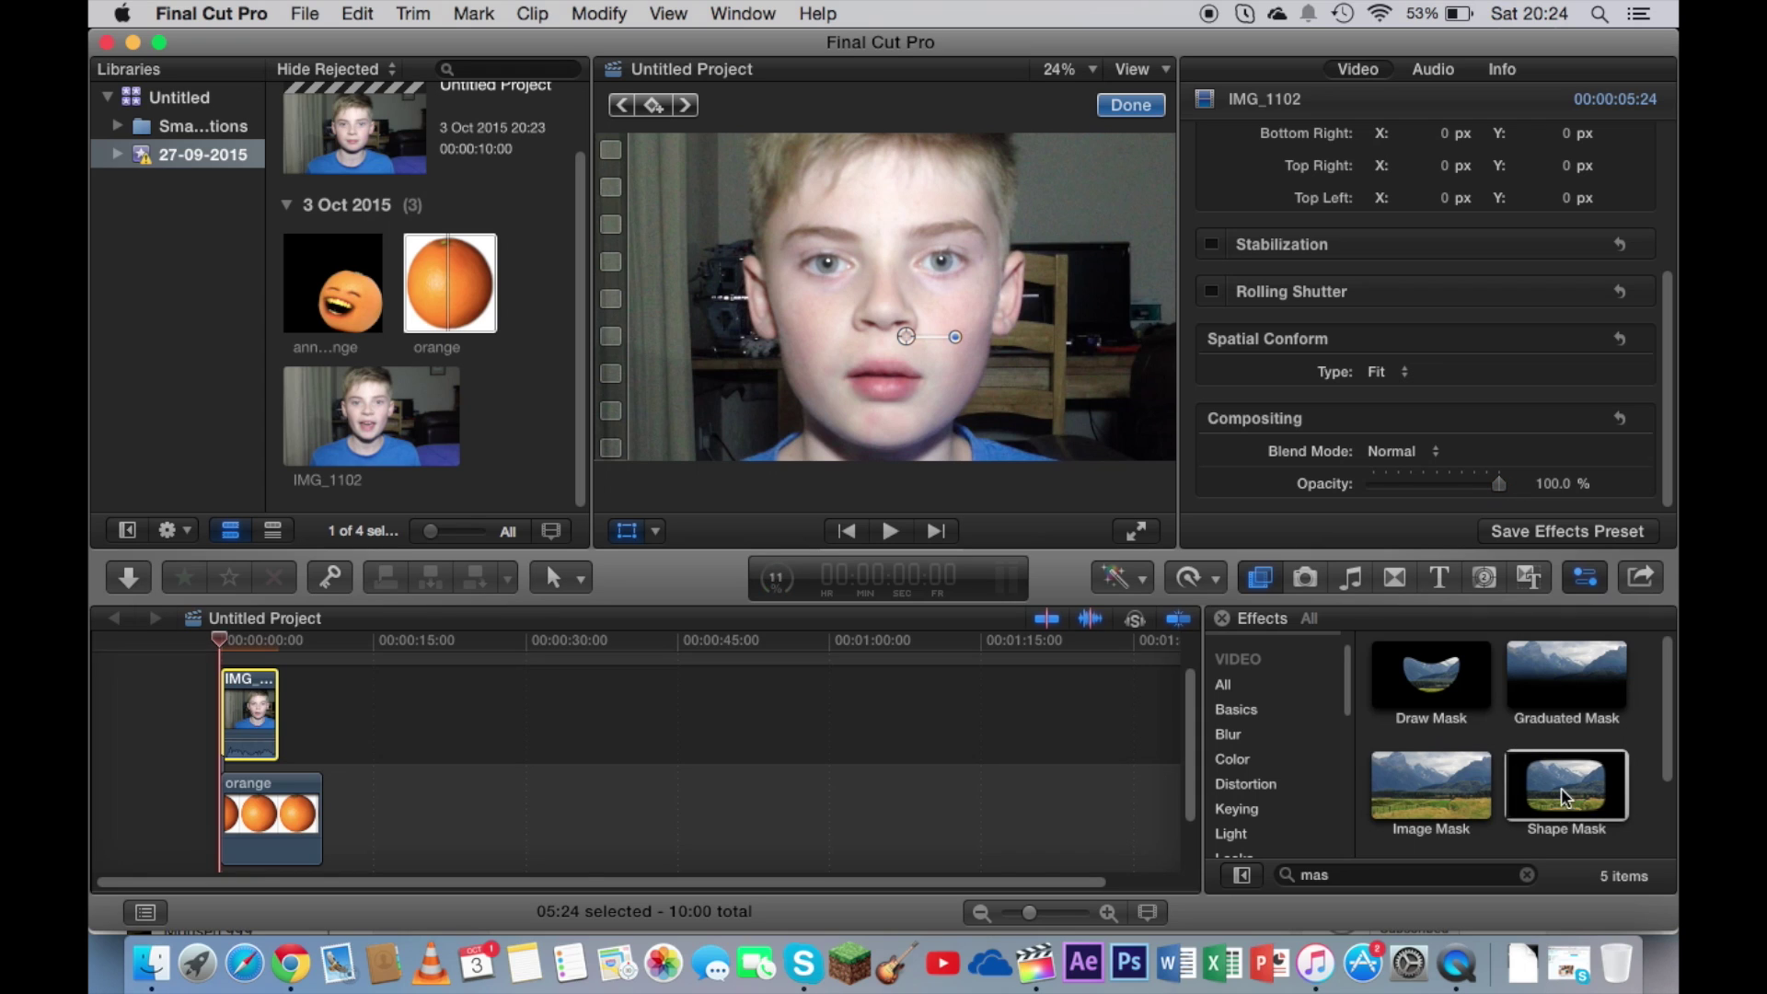
pyautogui.moveTo(1581, 798); pyautogui.dragTo(247, 716)
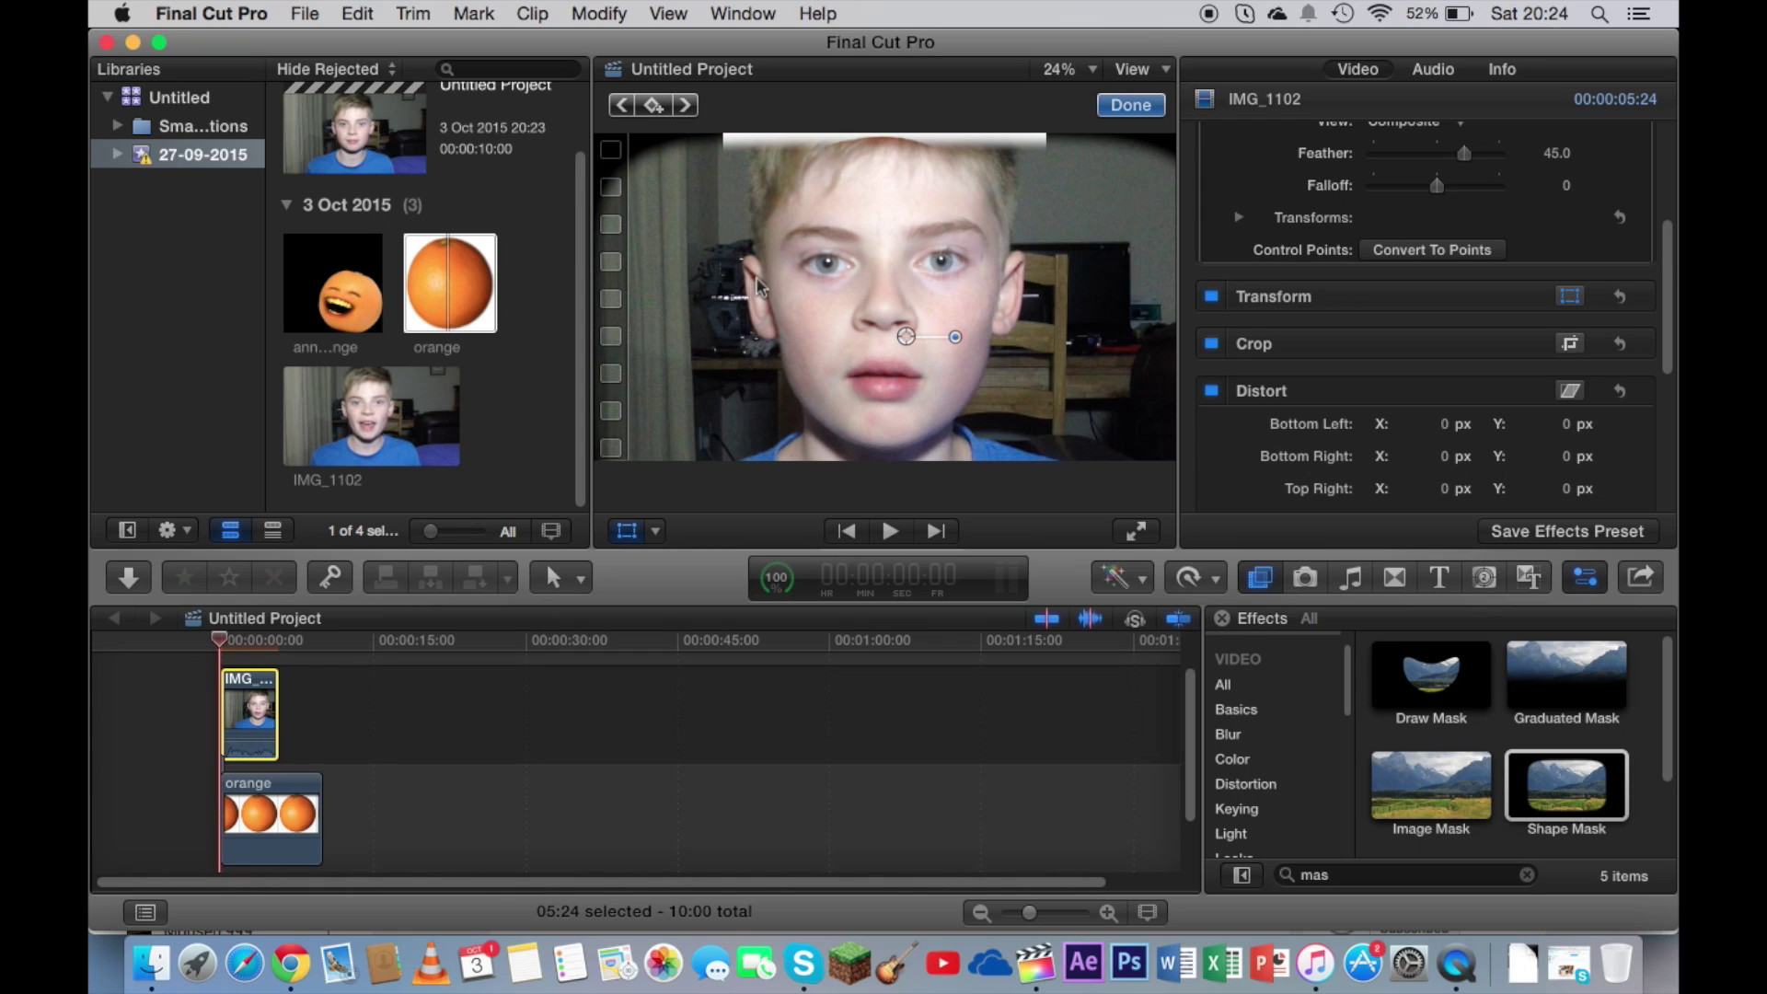
# Reposition the boy's image and shape the mask into a rounded rectangle.
pyautogui.moveTo(783, 276); pyautogui.dragTo(769, 290)
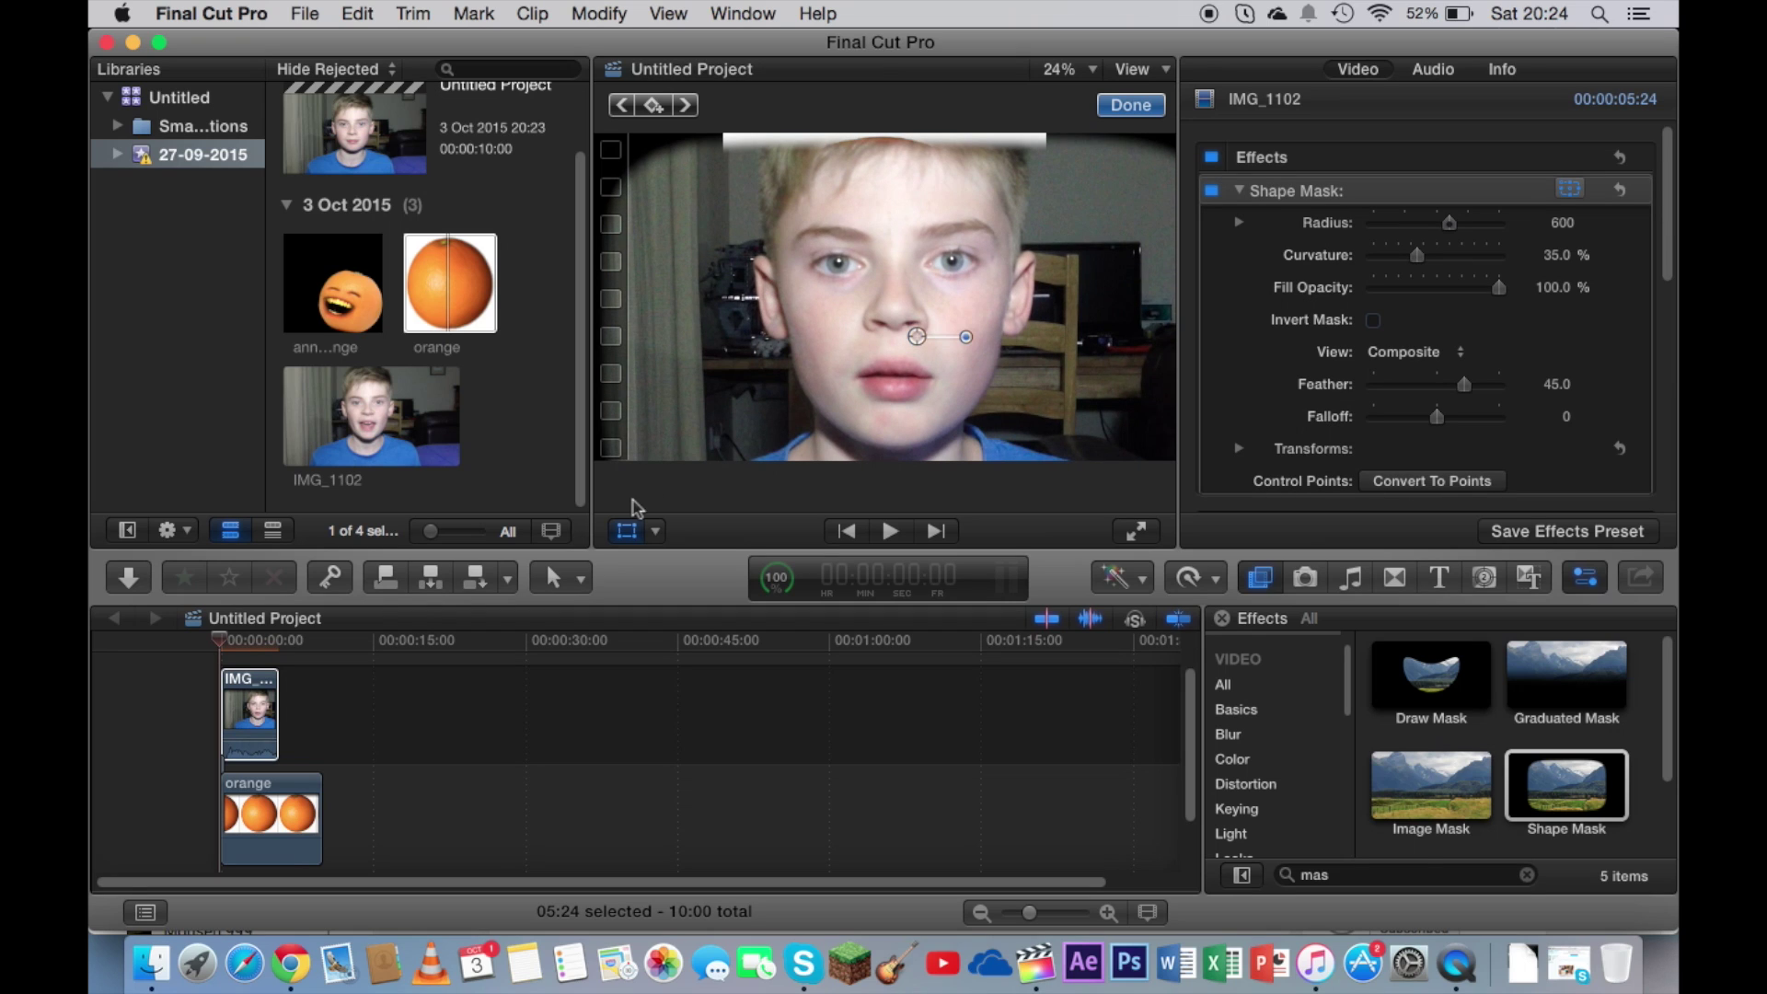
pyautogui.click(629, 532)
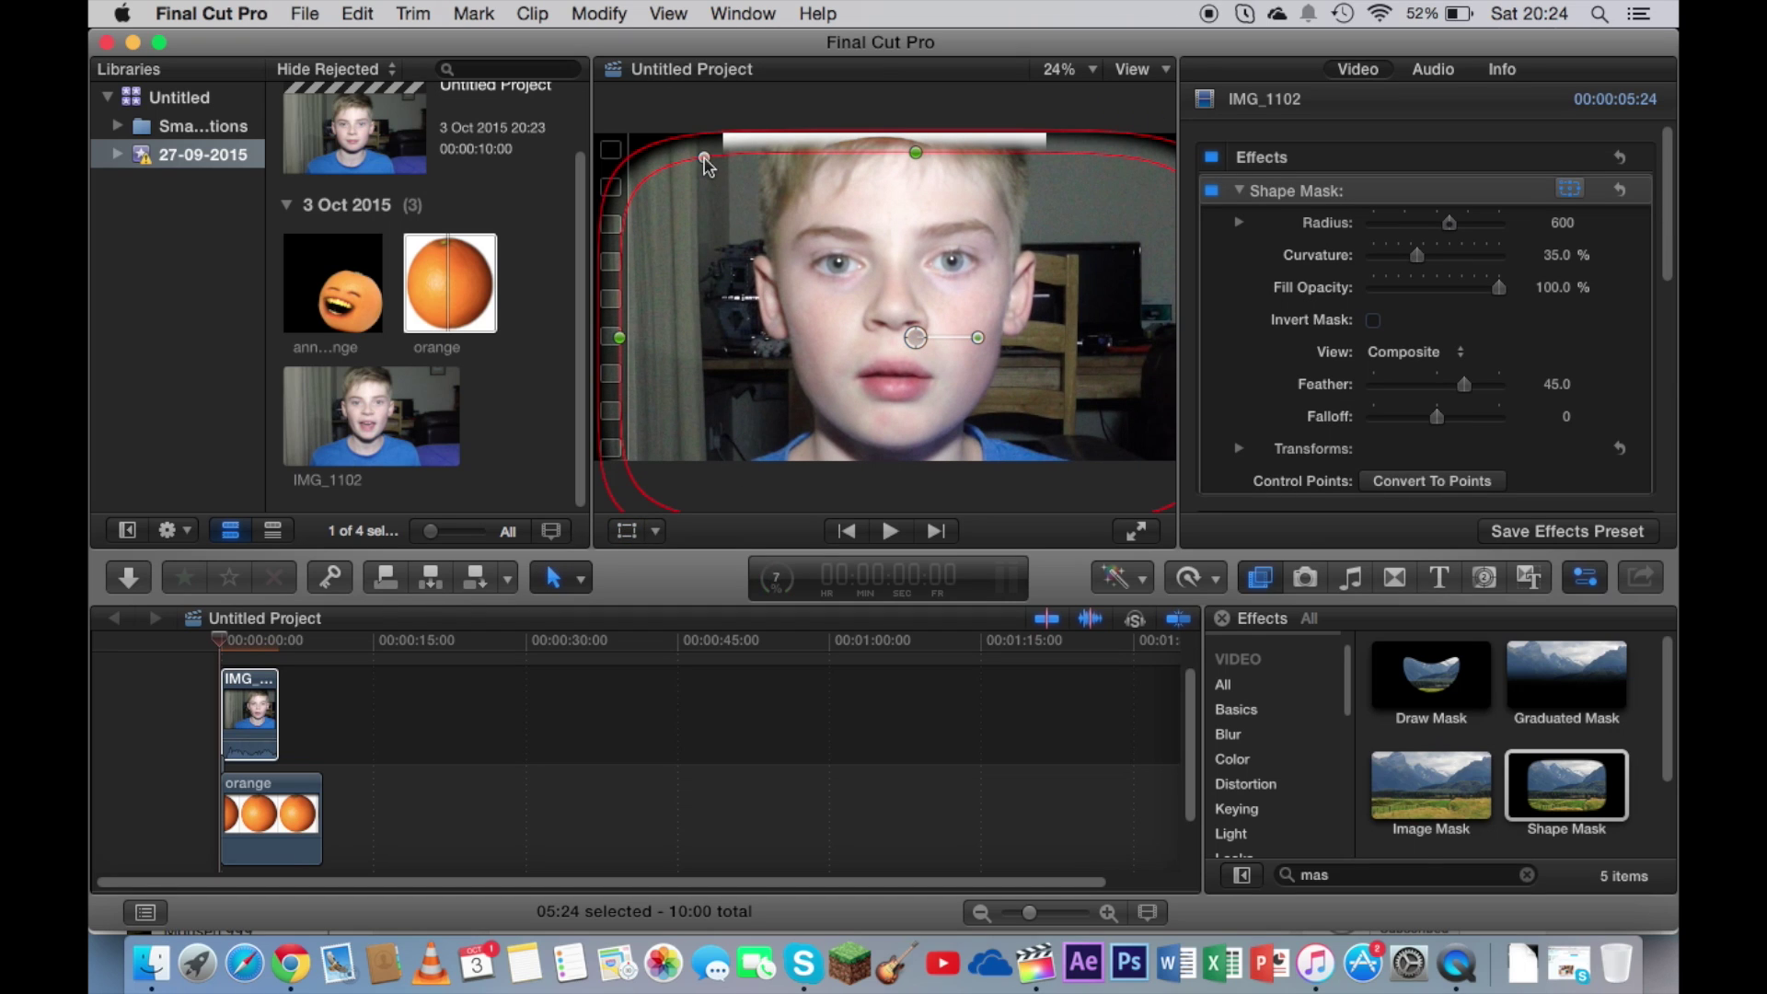
pyautogui.moveTo(704, 161)
pyautogui.mouseDown()
pyautogui.moveTo(782, 163)
pyautogui.moveTo(620, 341)
pyautogui.mouseUp()
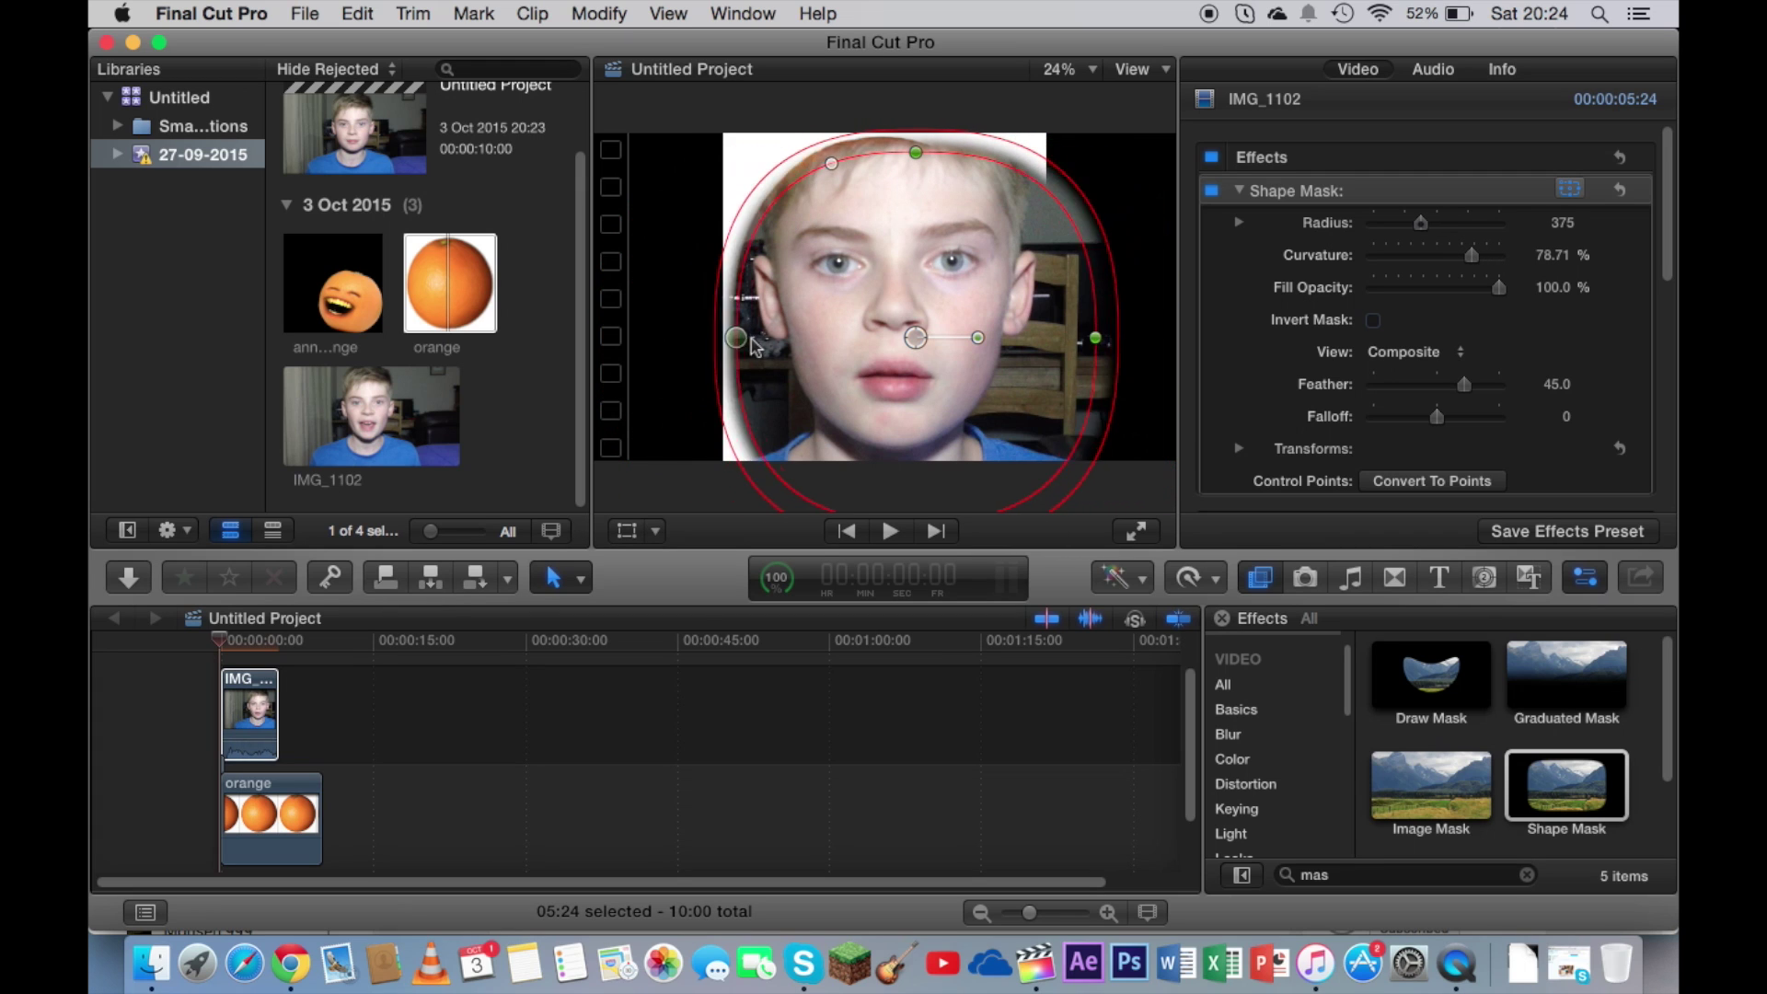
pyautogui.moveTo(915, 155); pyautogui.dragTo(915, 187)
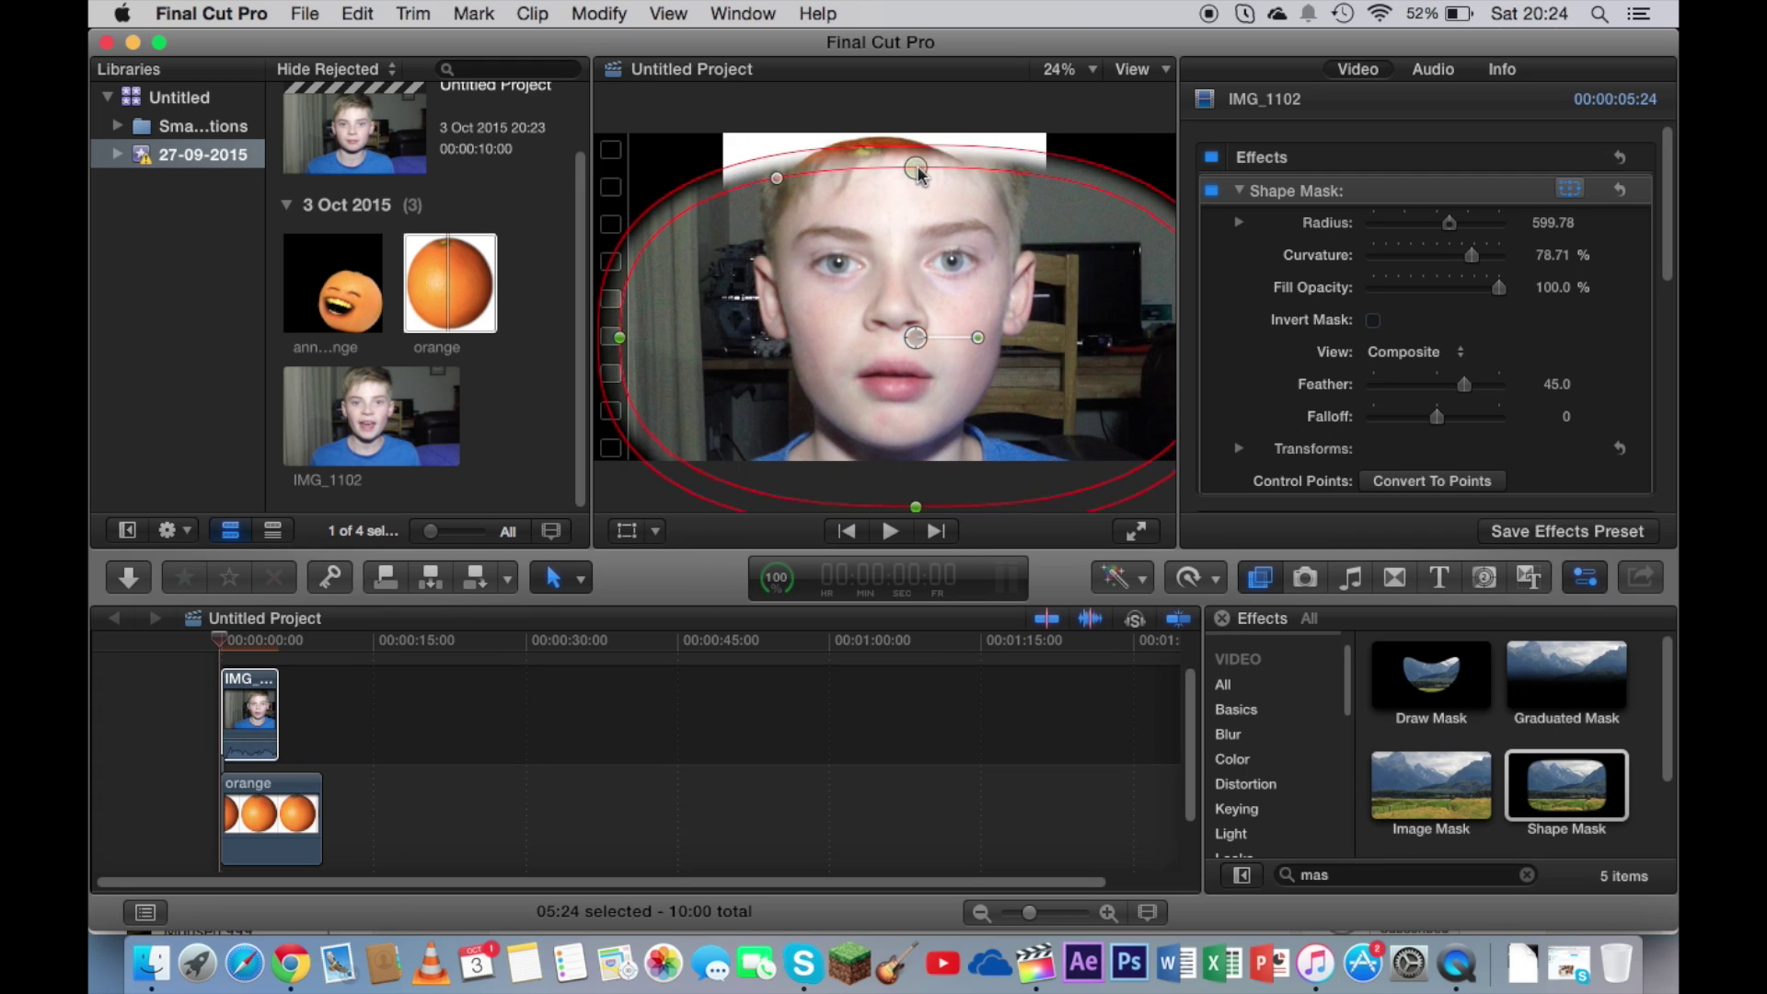
pyautogui.moveTo(778, 204); pyautogui.dragTo(830, 257)
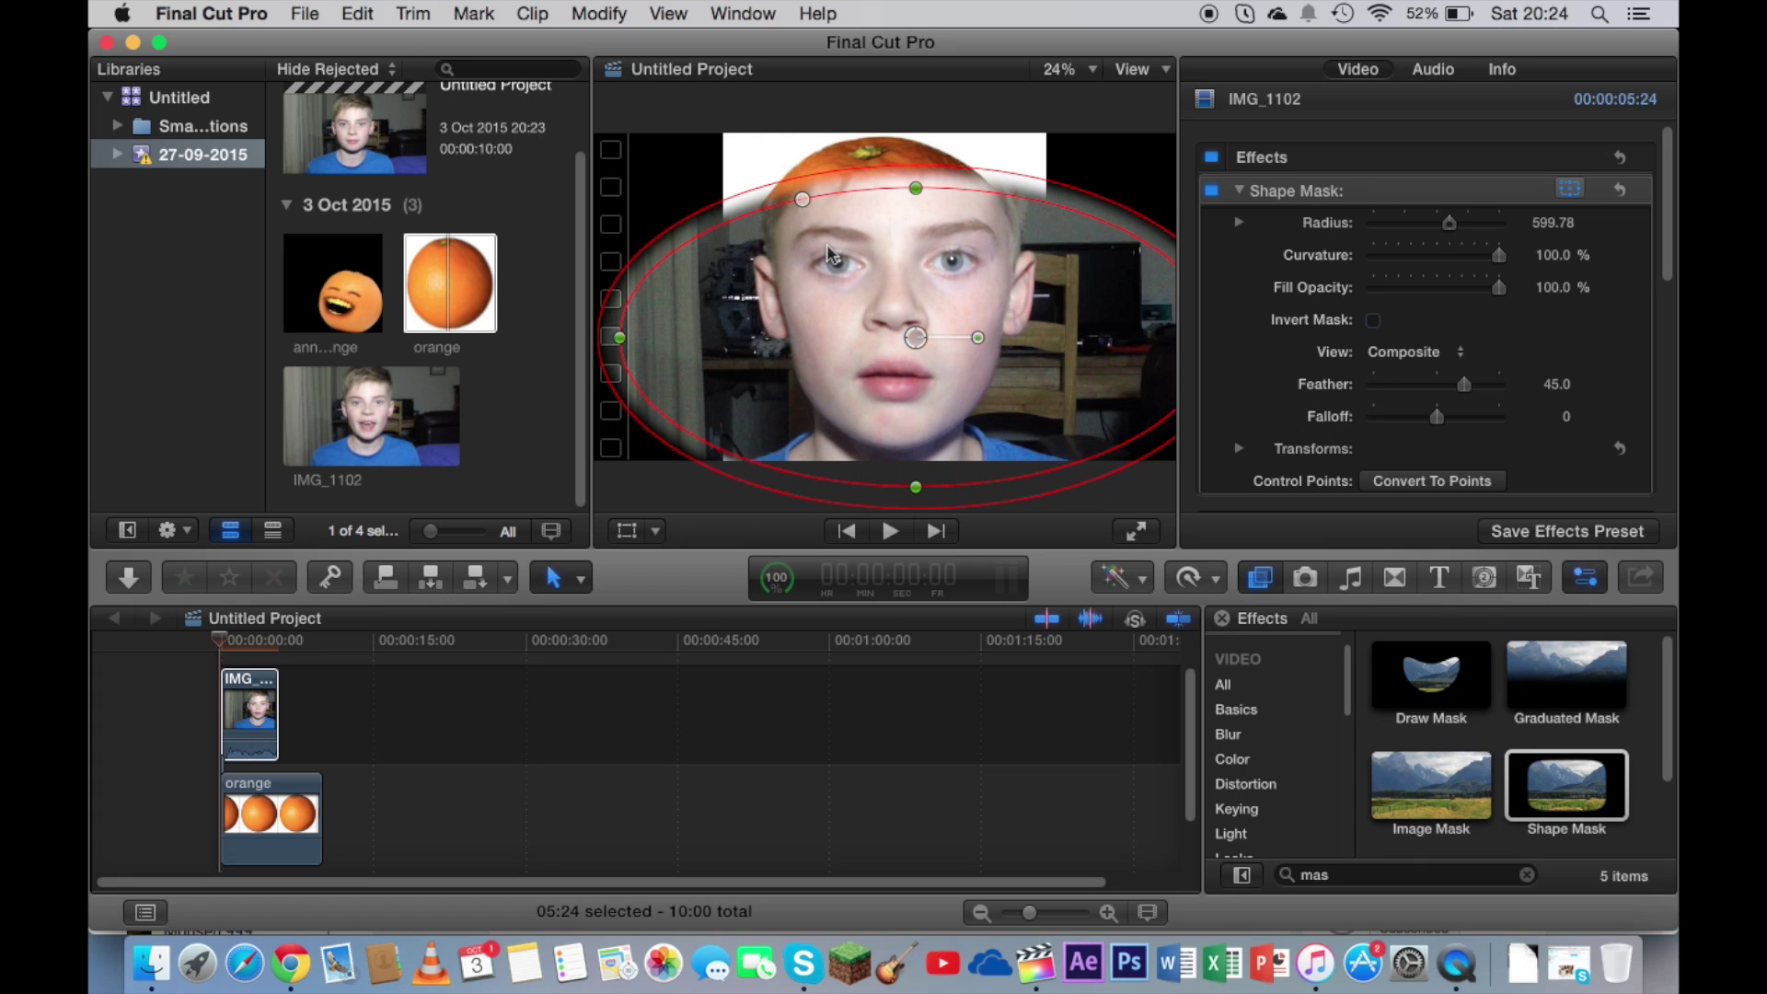
pyautogui.moveTo(803, 199); pyautogui.dragTo(769, 212)
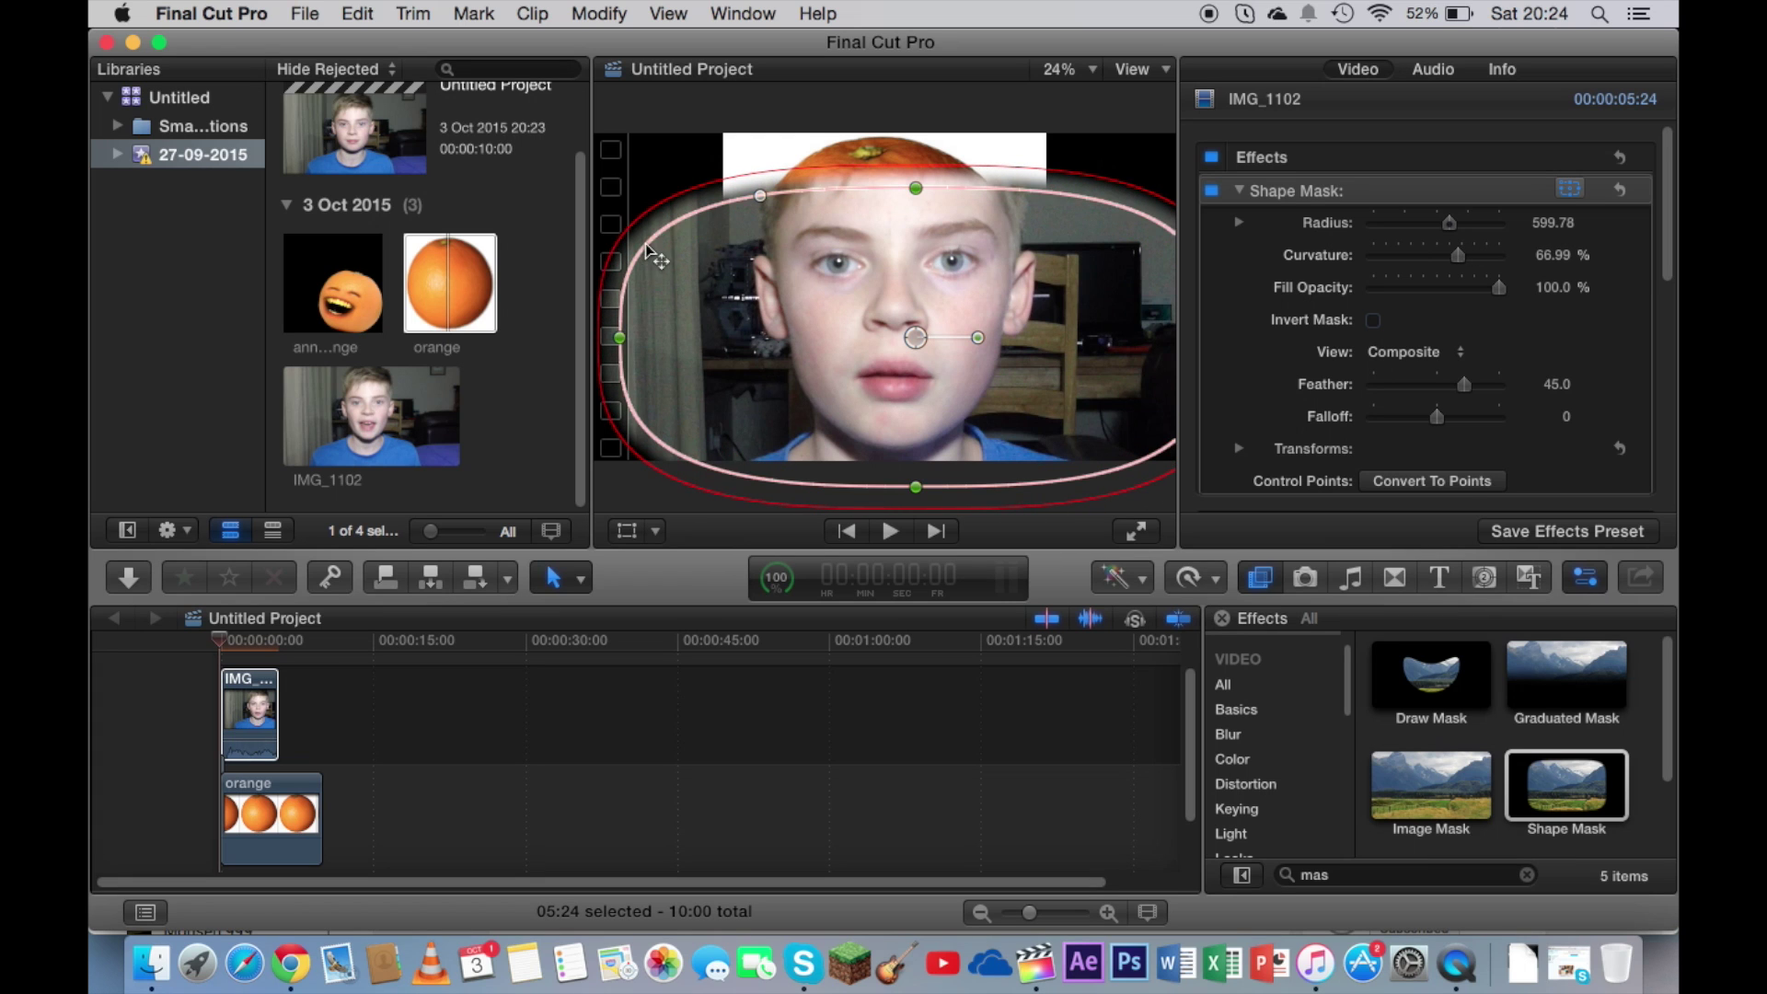
# Shrink the mask and move it into a thin oval over one eye.
pyautogui.moveTo(668, 267); pyautogui.dragTo(747, 261)
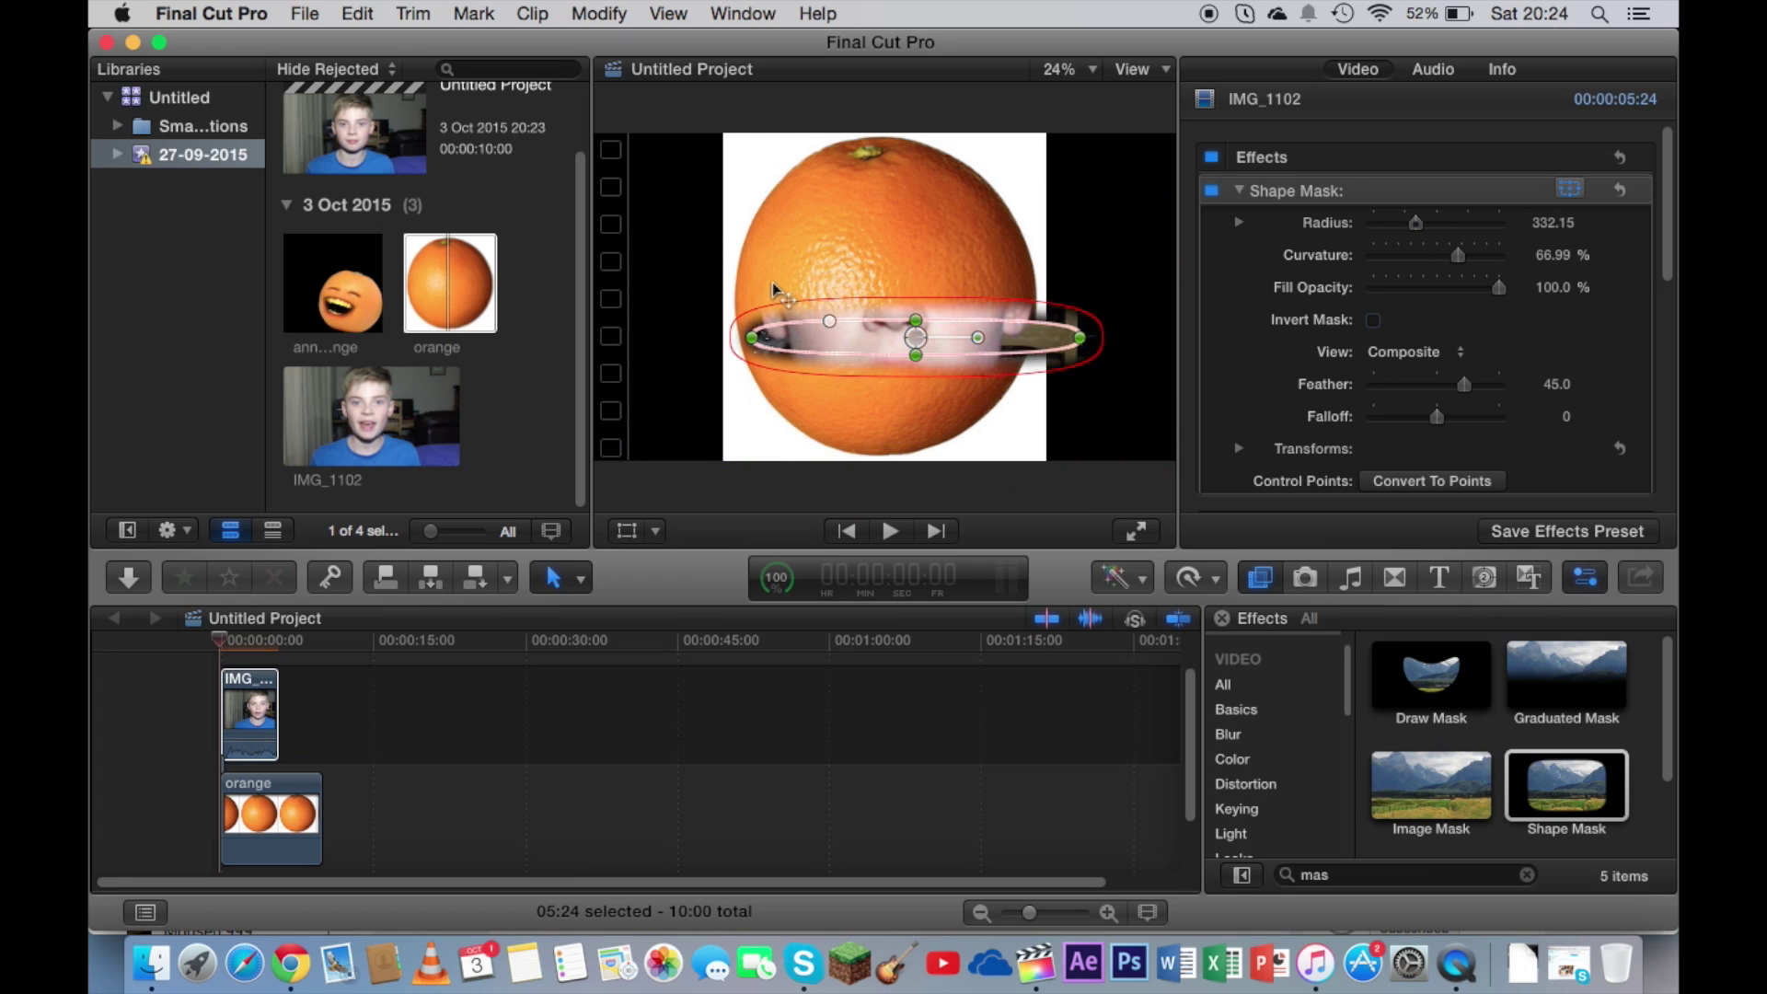
pyautogui.moveTo(915, 283); pyautogui.dragTo(920, 248)
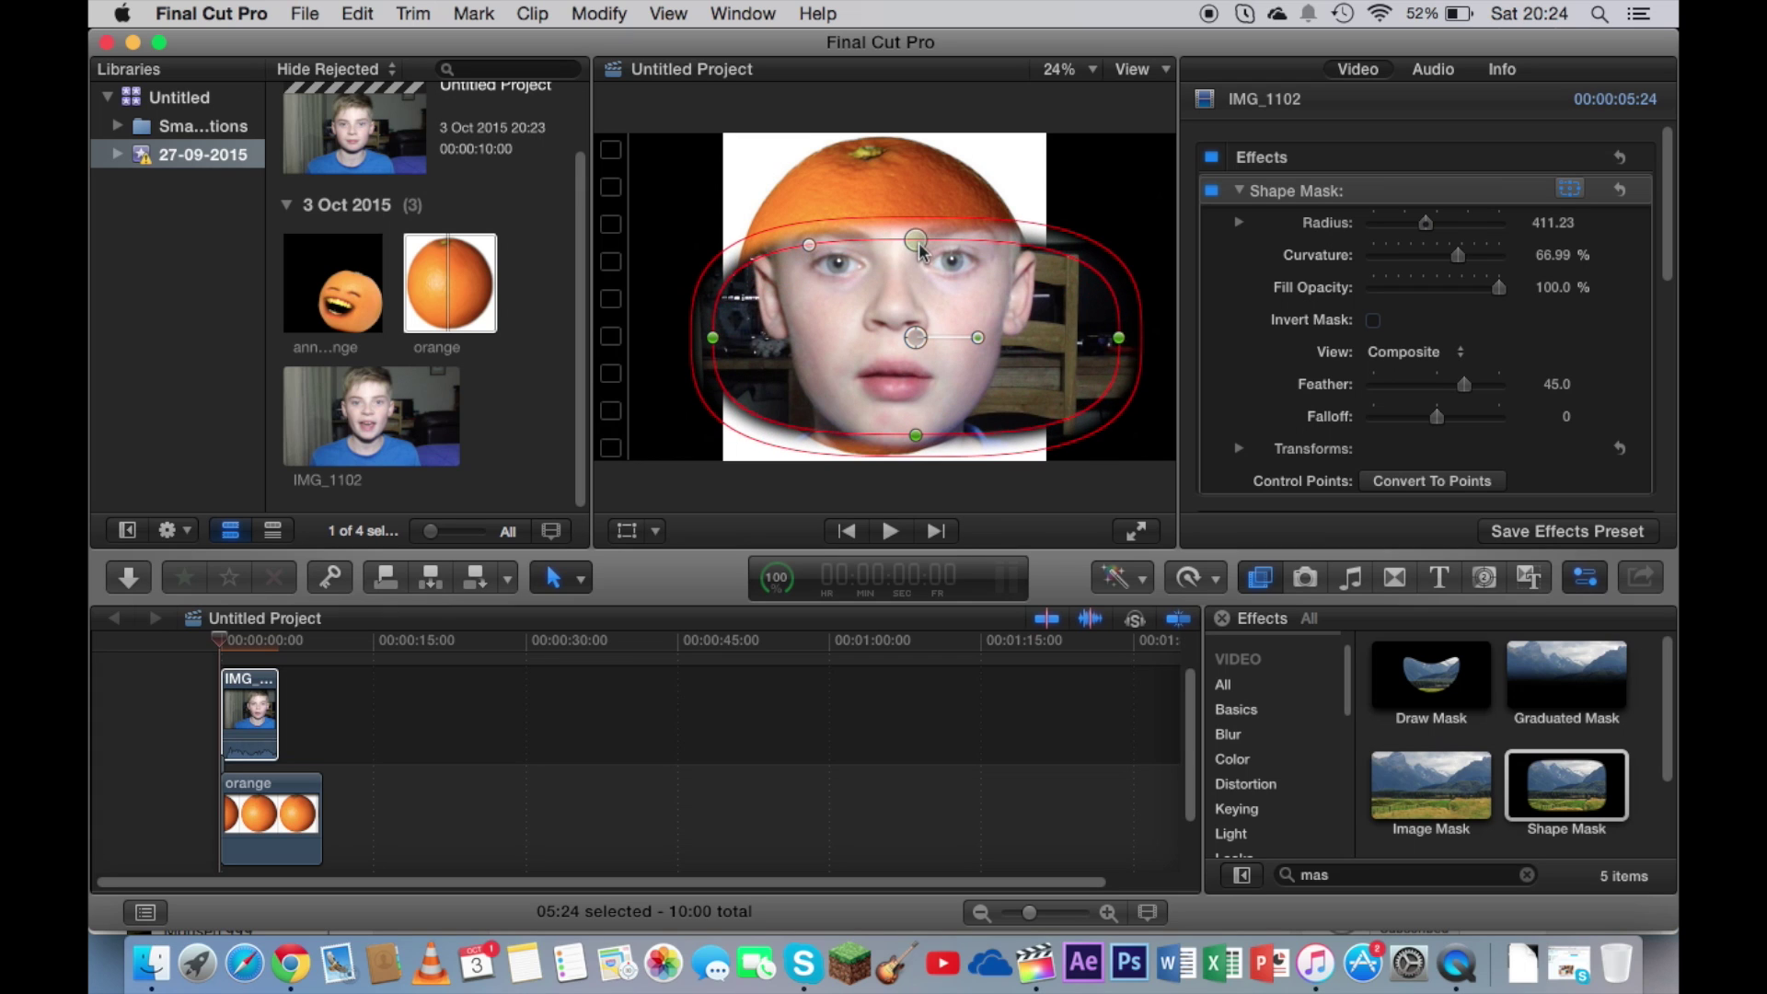
pyautogui.moveTo(1129, 355); pyautogui.dragTo(1015, 384)
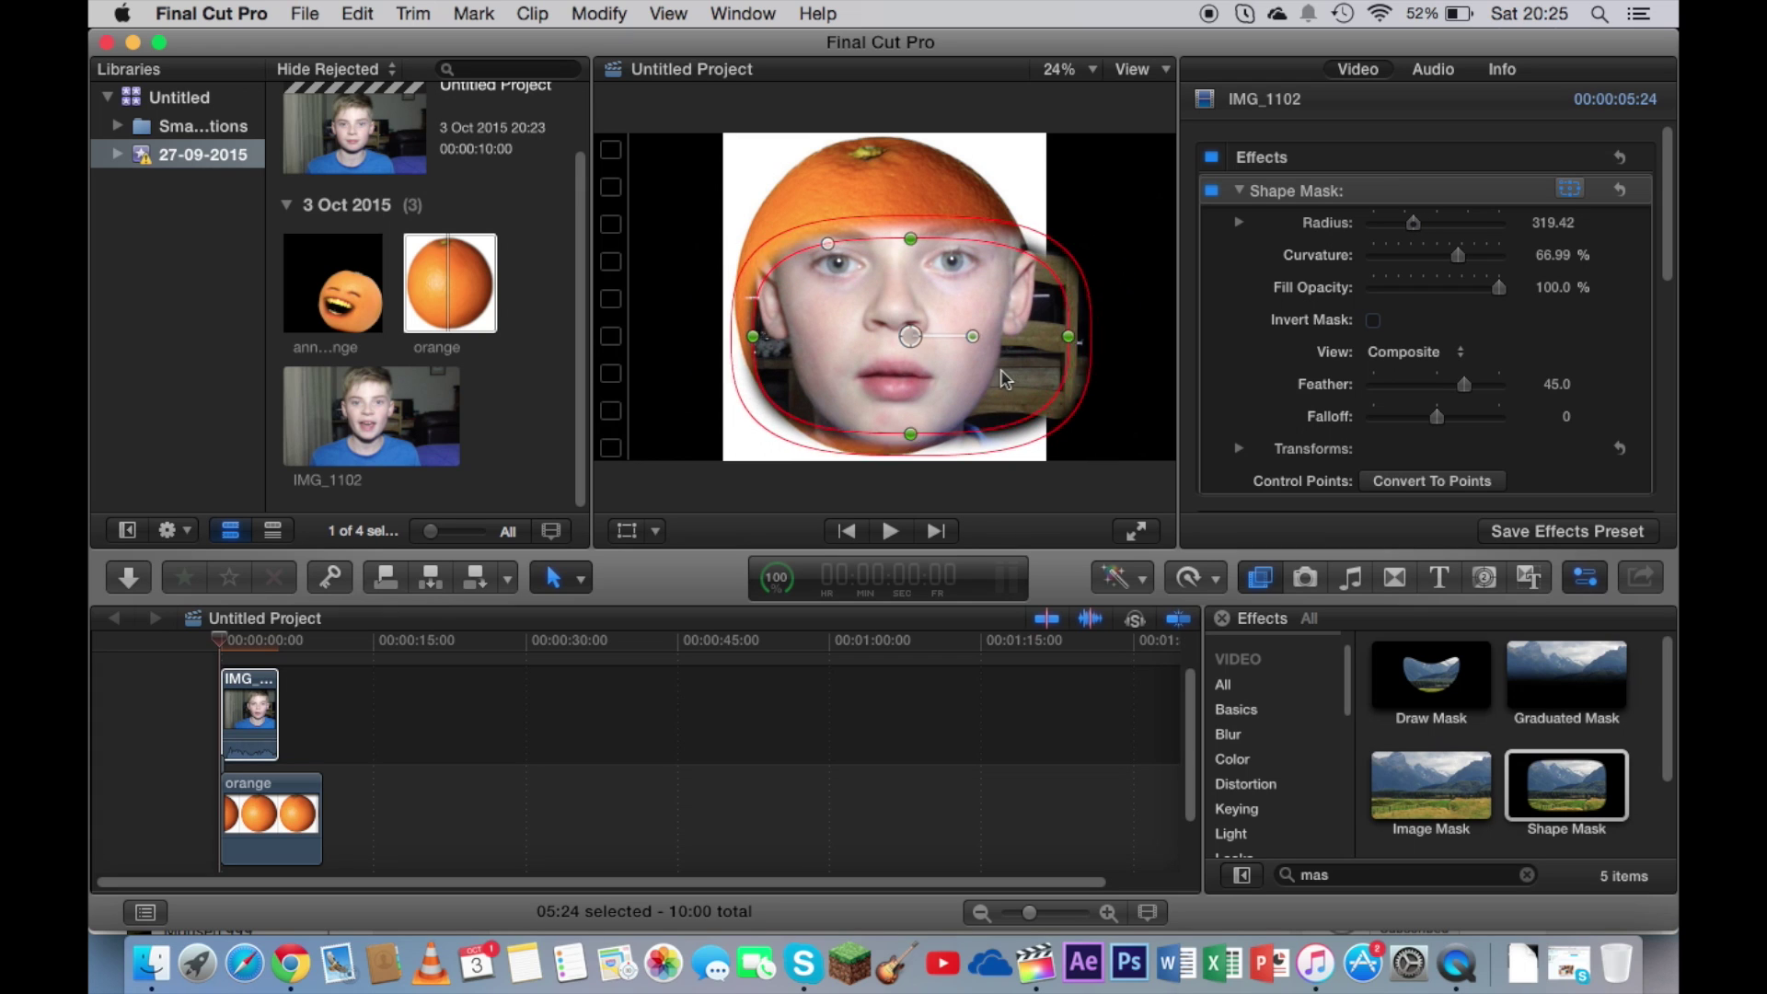
pyautogui.moveTo(1002, 379)
pyautogui.mouseDown()
pyautogui.moveTo(962, 325)
pyautogui.moveTo(1035, 306)
pyautogui.moveTo(925, 265)
pyautogui.mouseUp()
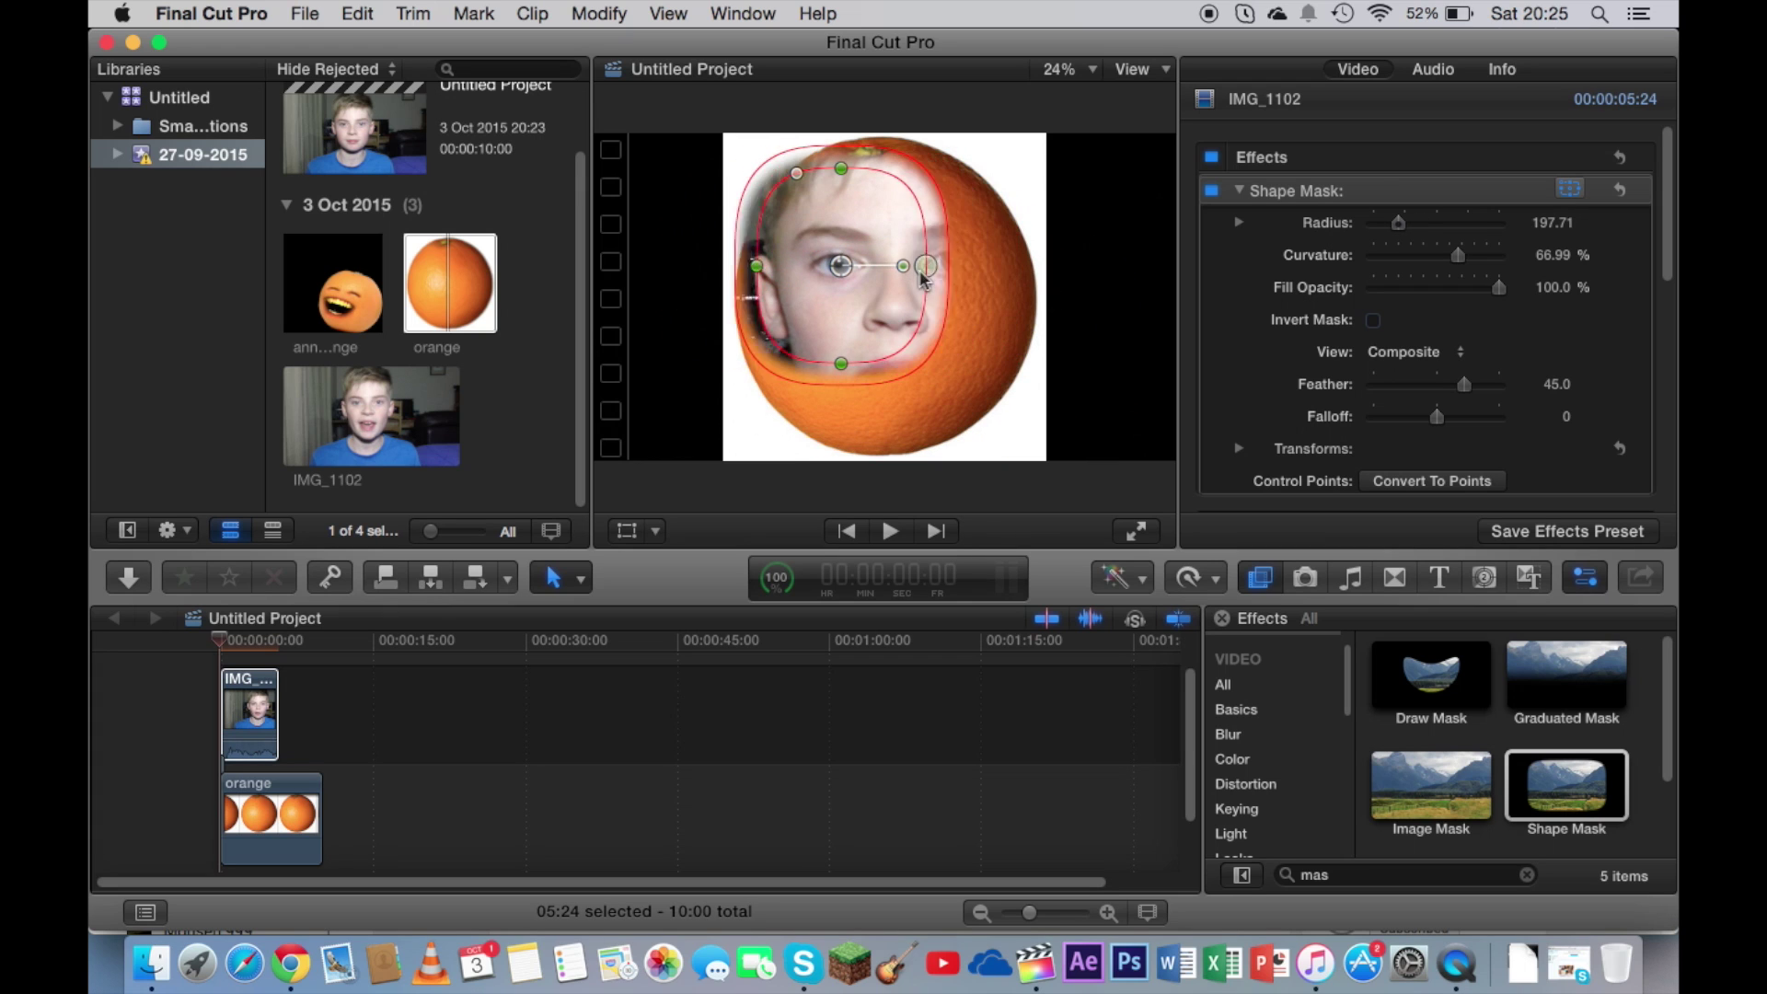
pyautogui.moveTo(846, 177)
pyautogui.mouseDown()
pyautogui.moveTo(841, 246)
pyautogui.moveTo(884, 272)
pyautogui.moveTo(857, 281)
pyautogui.mouseUp()
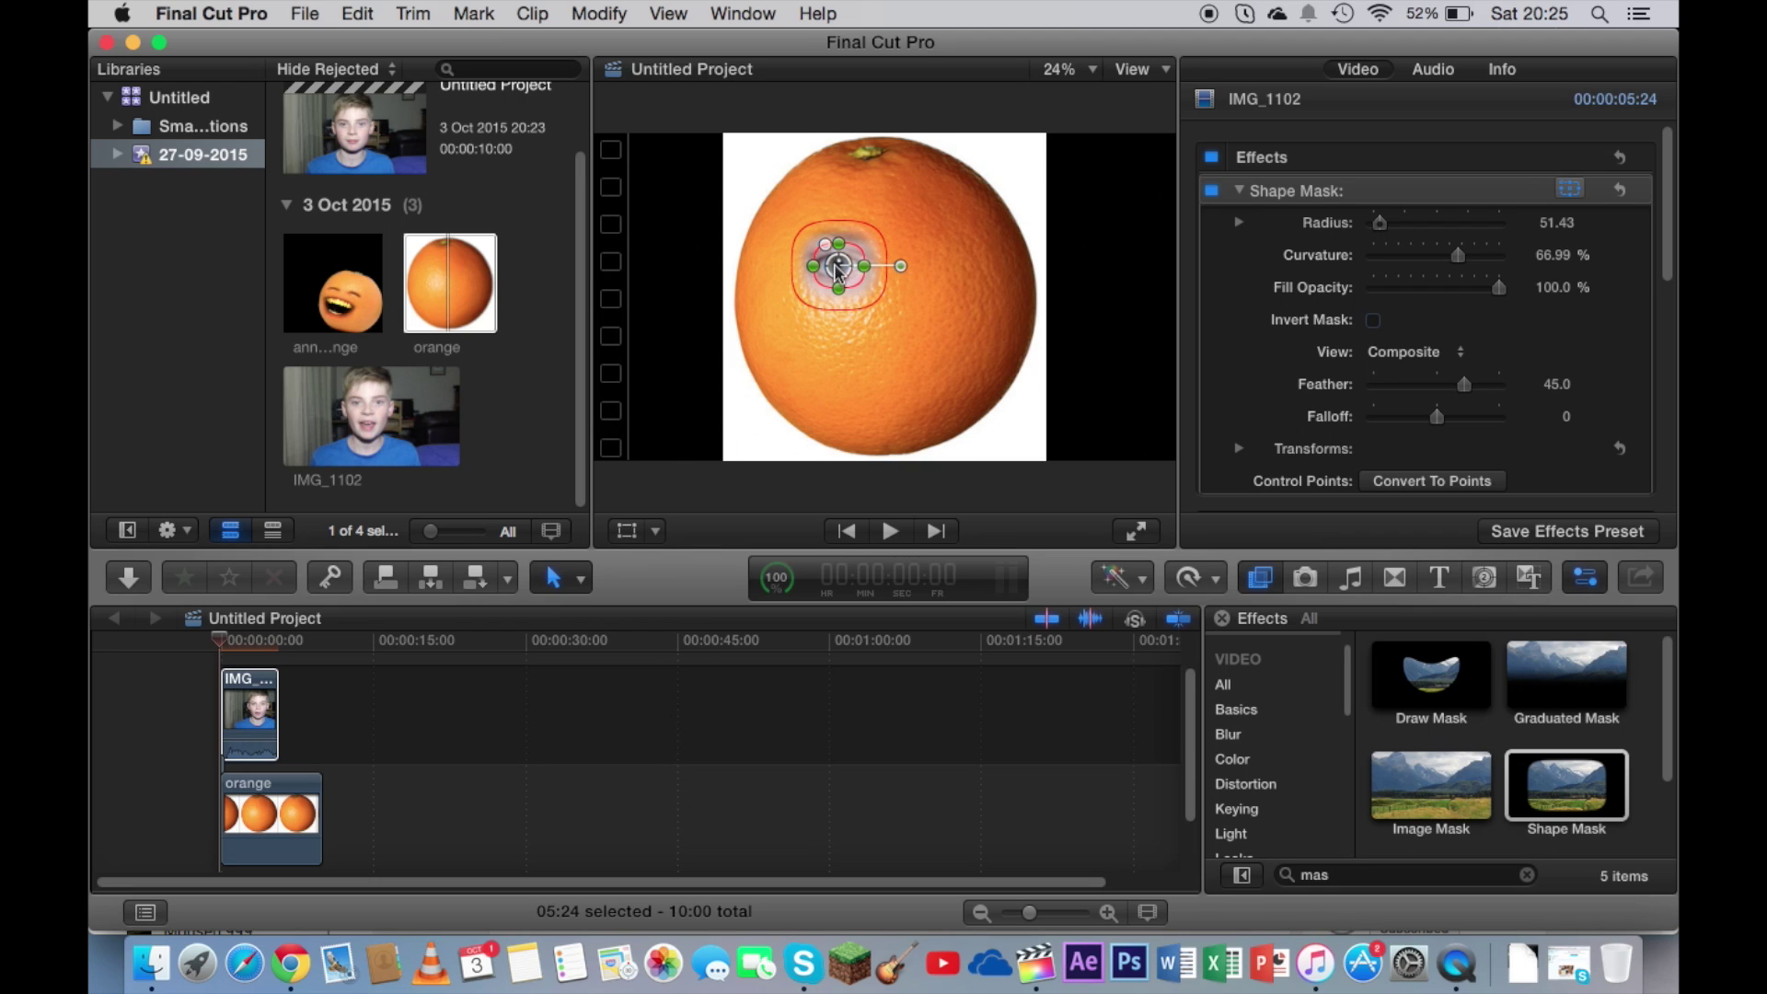
pyautogui.click(239, 732)
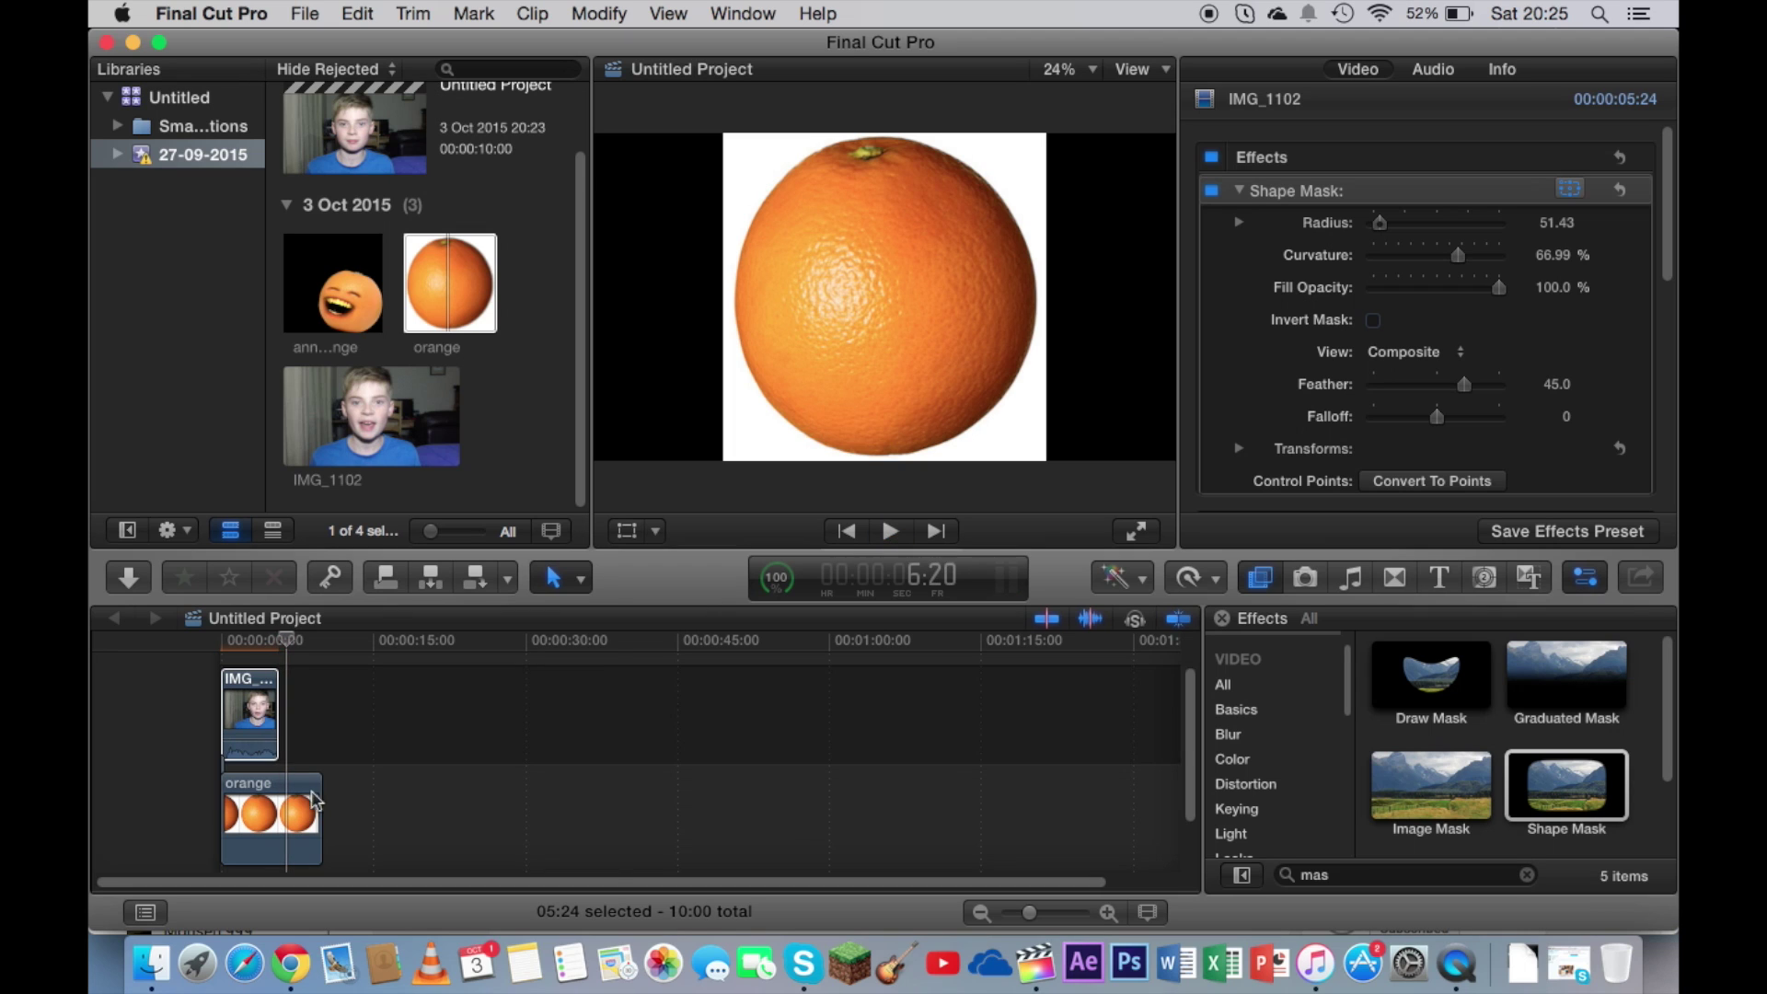
# Trim the orange clip to match and stack a pasted copy of the boy's clip above.
pyautogui.moveTo(317, 808); pyautogui.dragTo(282, 819)
pyautogui.click(270, 718)
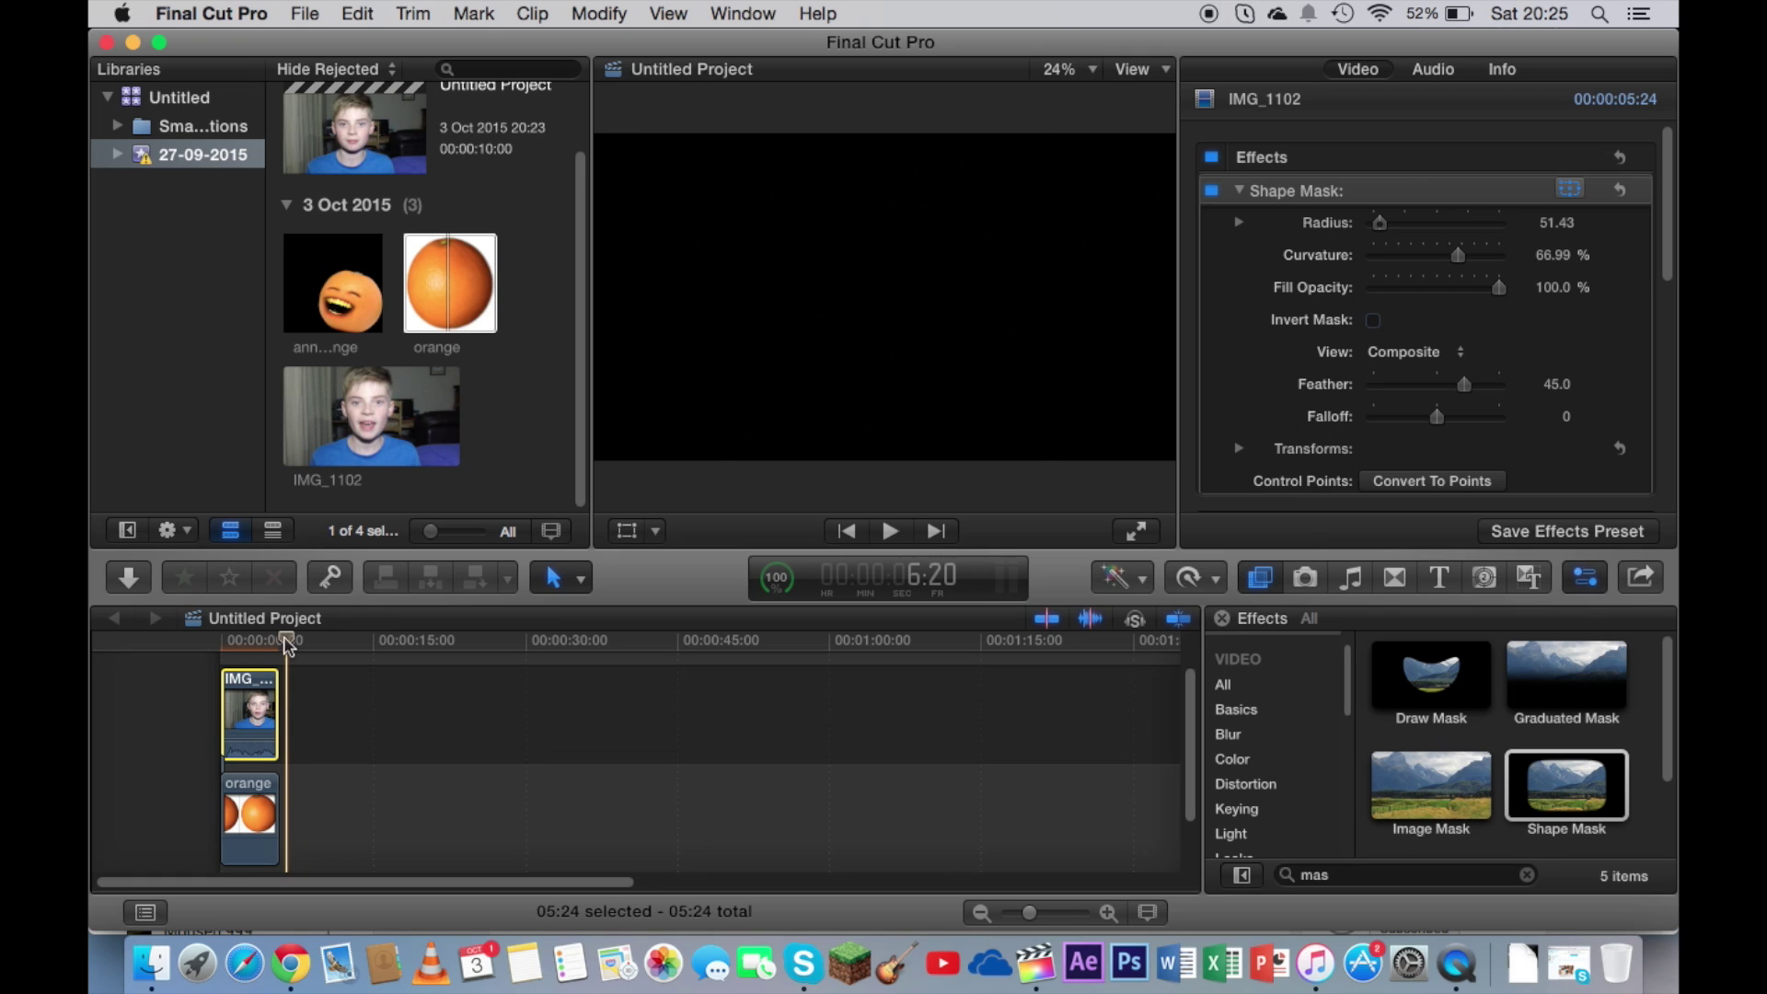
pyautogui.click(277, 641)
pyautogui.press('super+v')
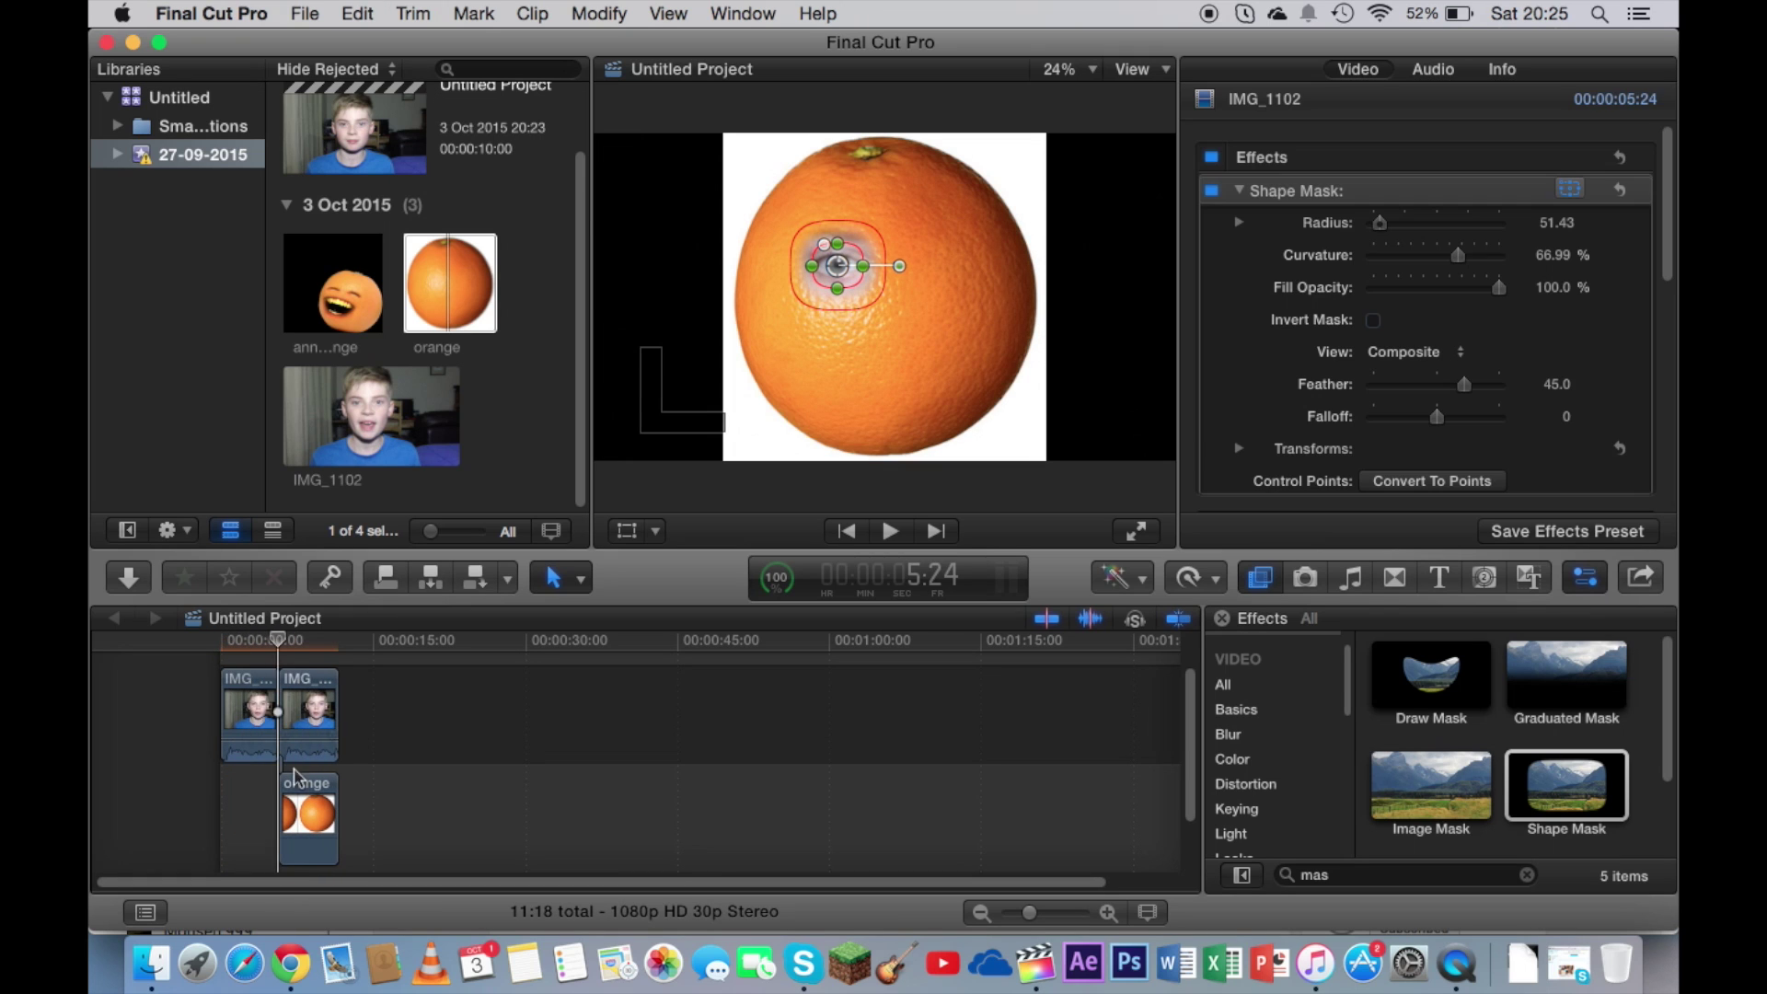
pyautogui.moveTo(307, 716); pyautogui.dragTo(262, 660)
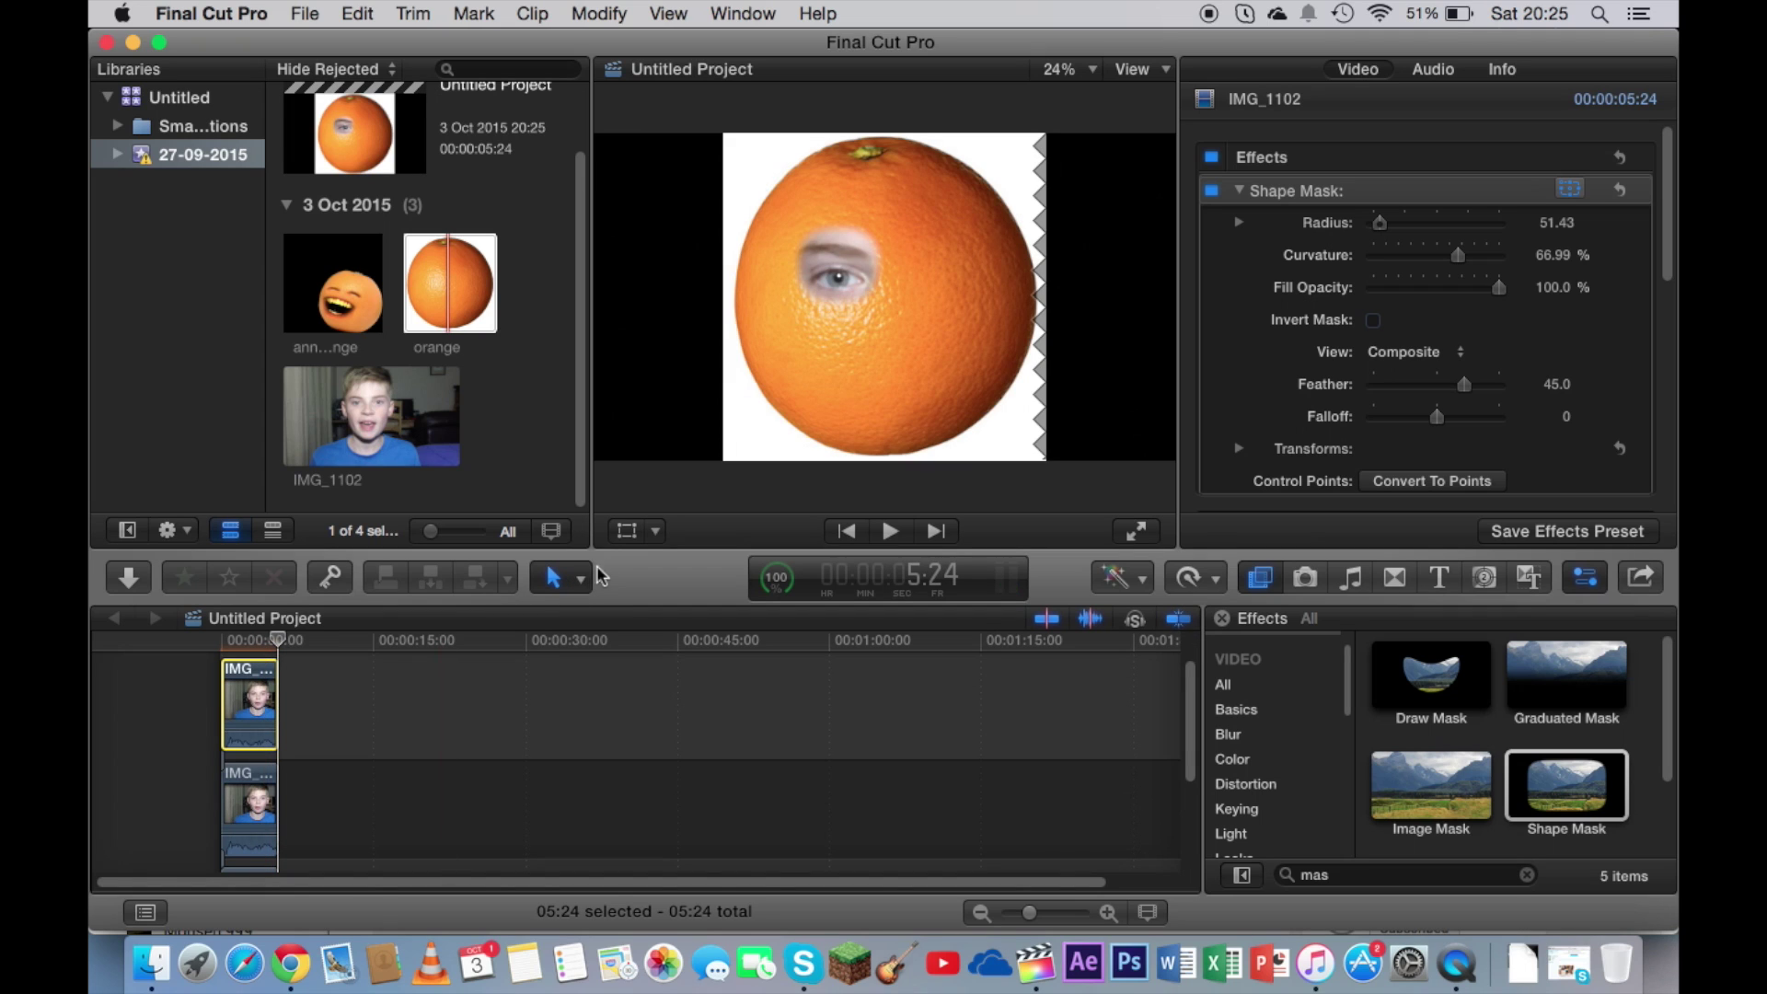
# Narrow the copy's mask and move it to the orange's right side.
pyautogui.click(628, 532)
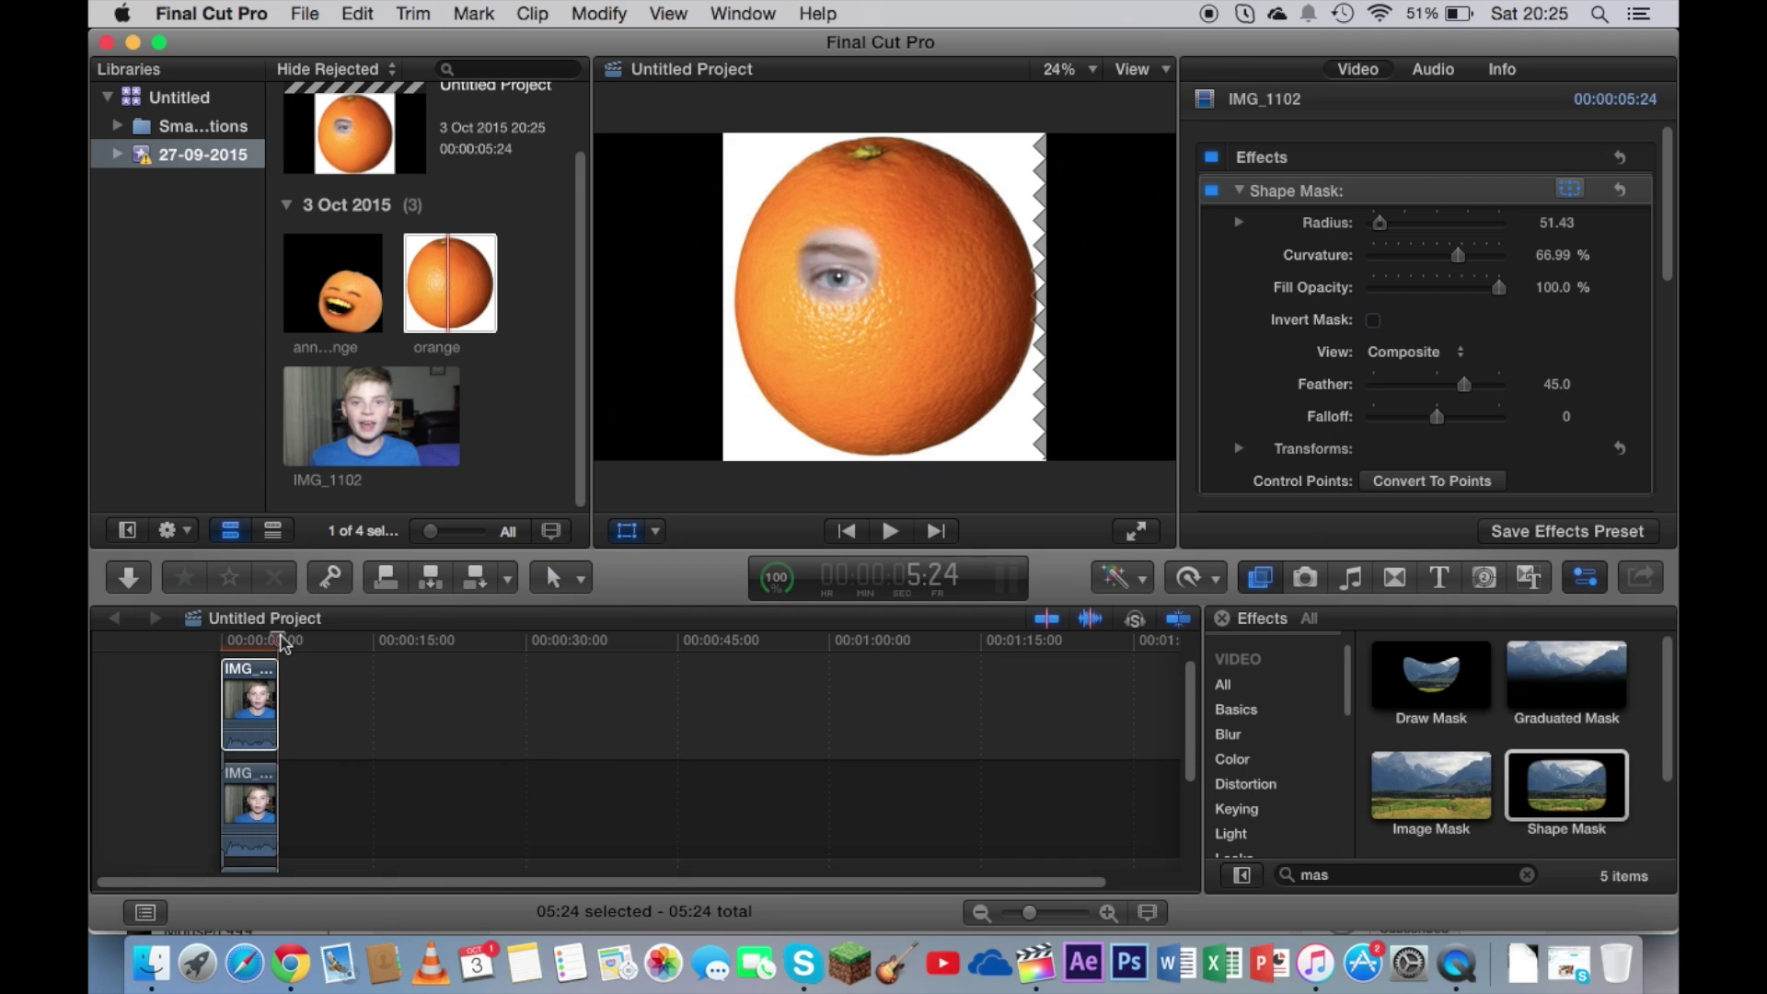
pyautogui.click(620, 535)
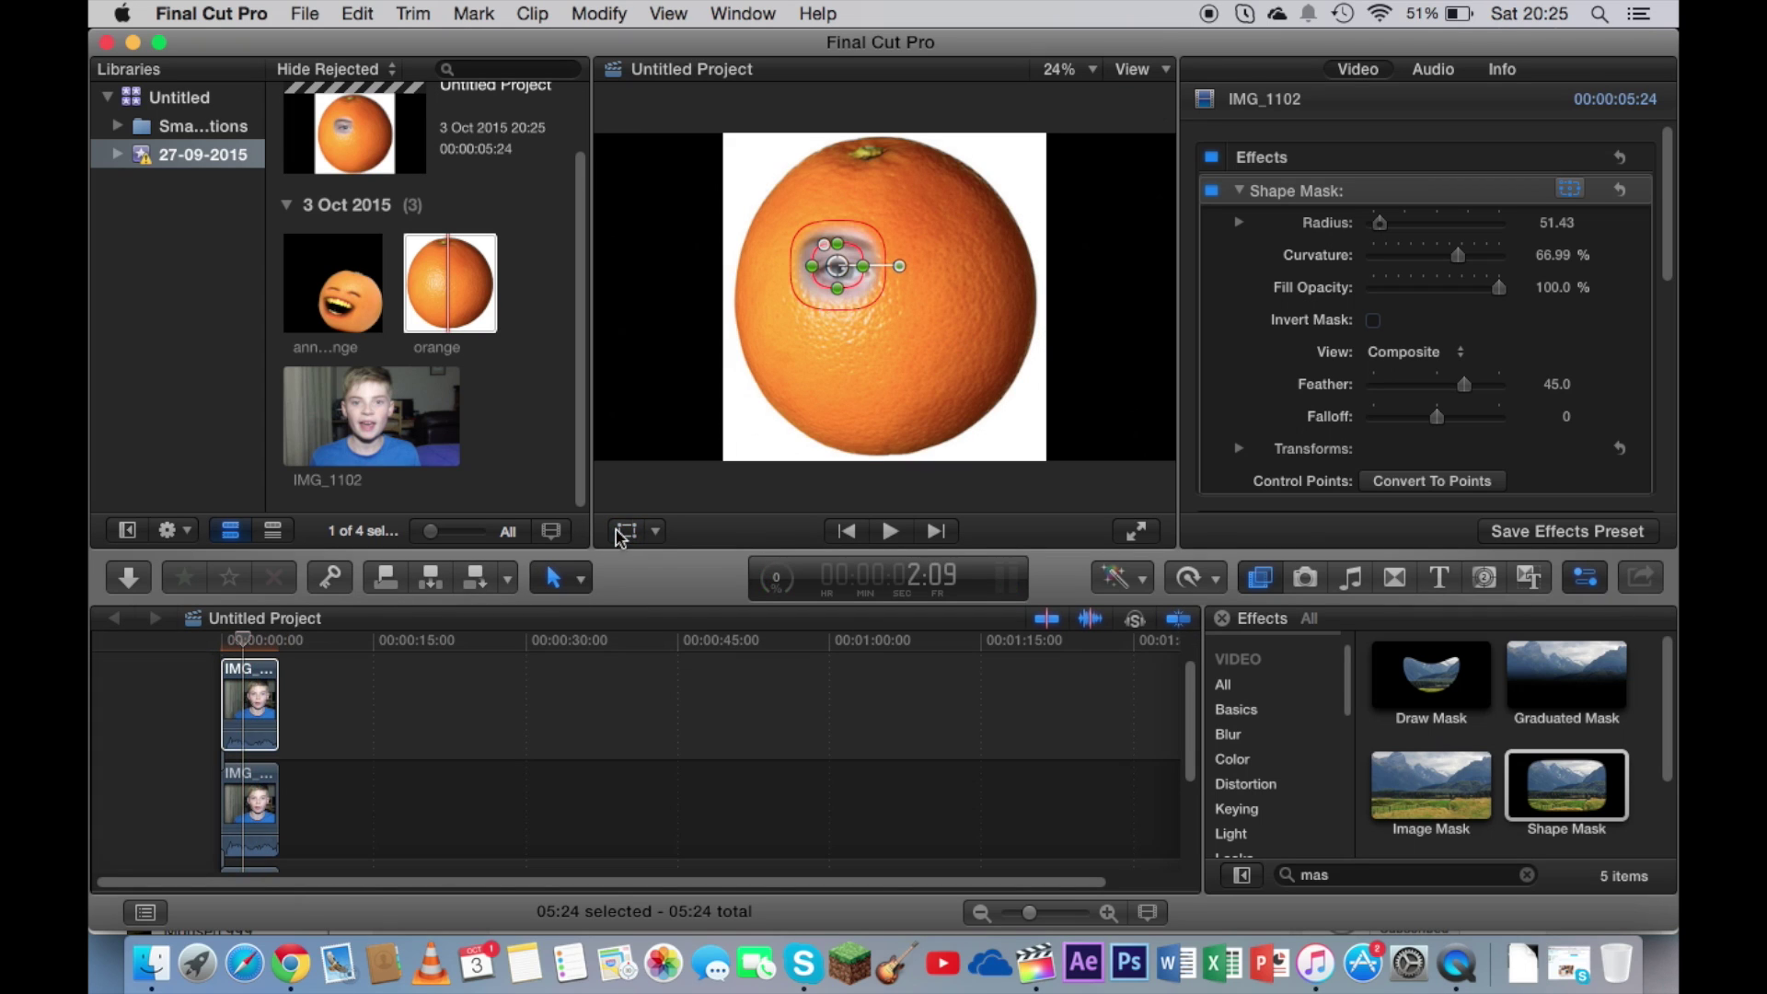
pyautogui.moveTo(861, 266); pyautogui.dragTo(834, 282)
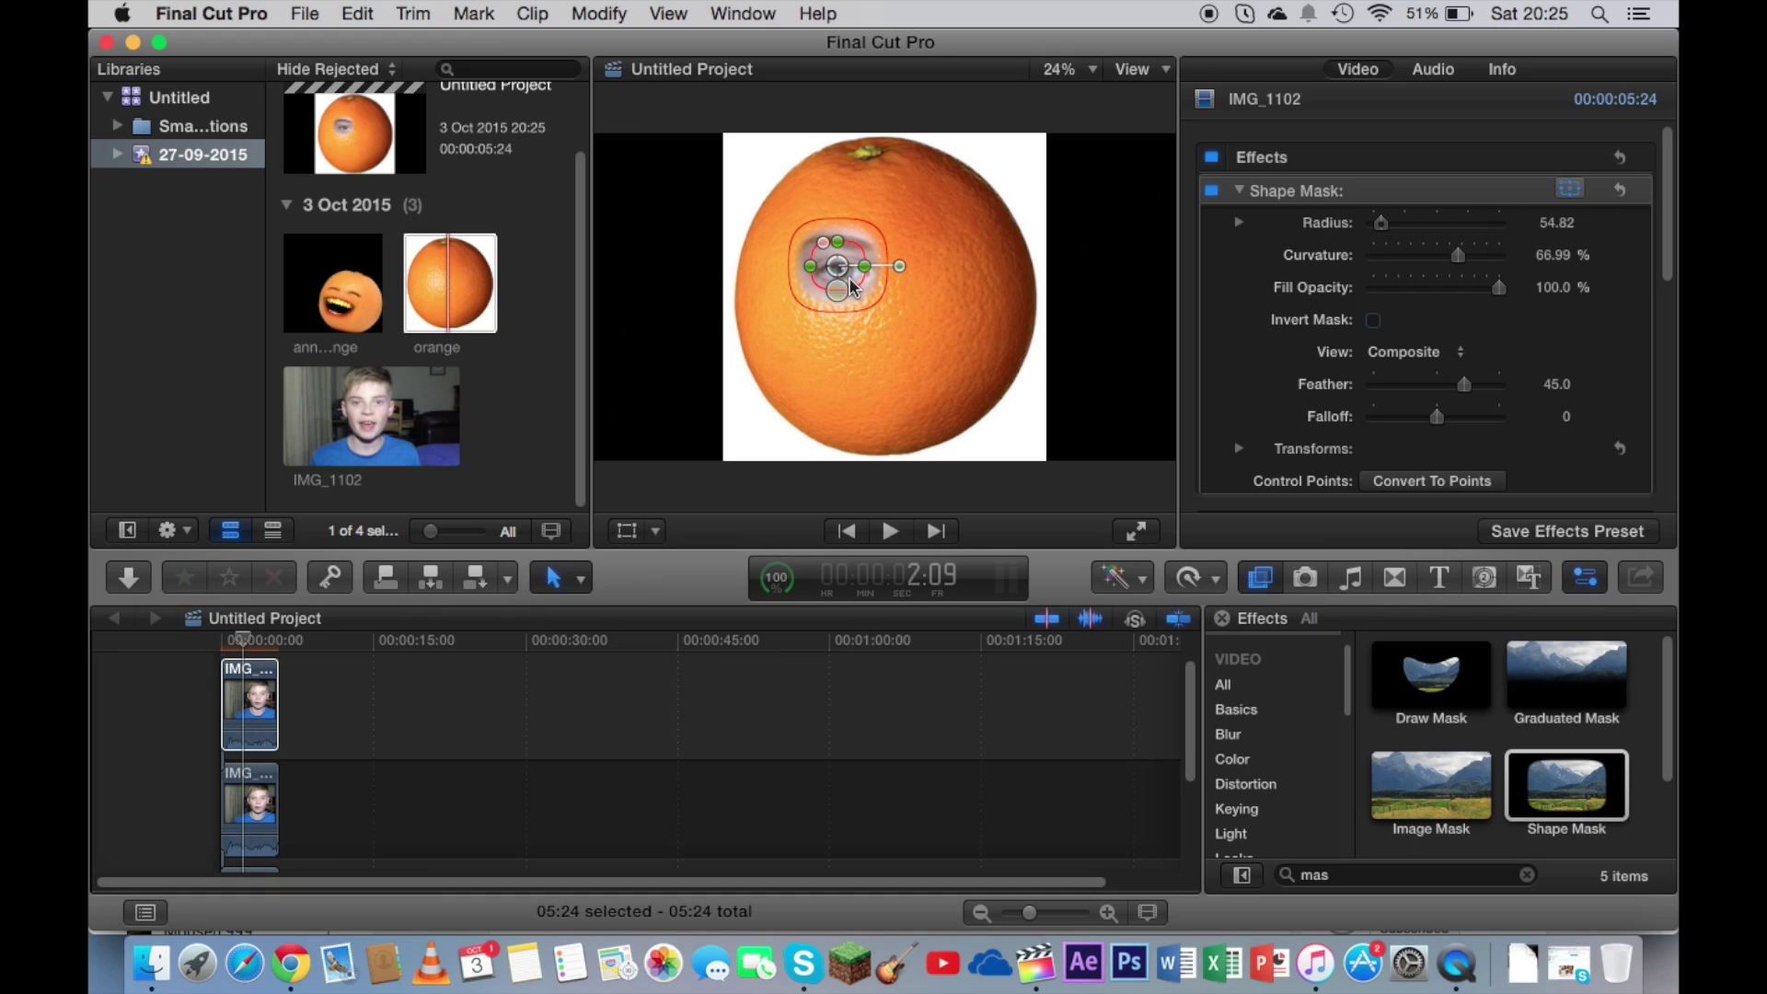
pyautogui.moveTo(838, 267); pyautogui.dragTo(950, 262)
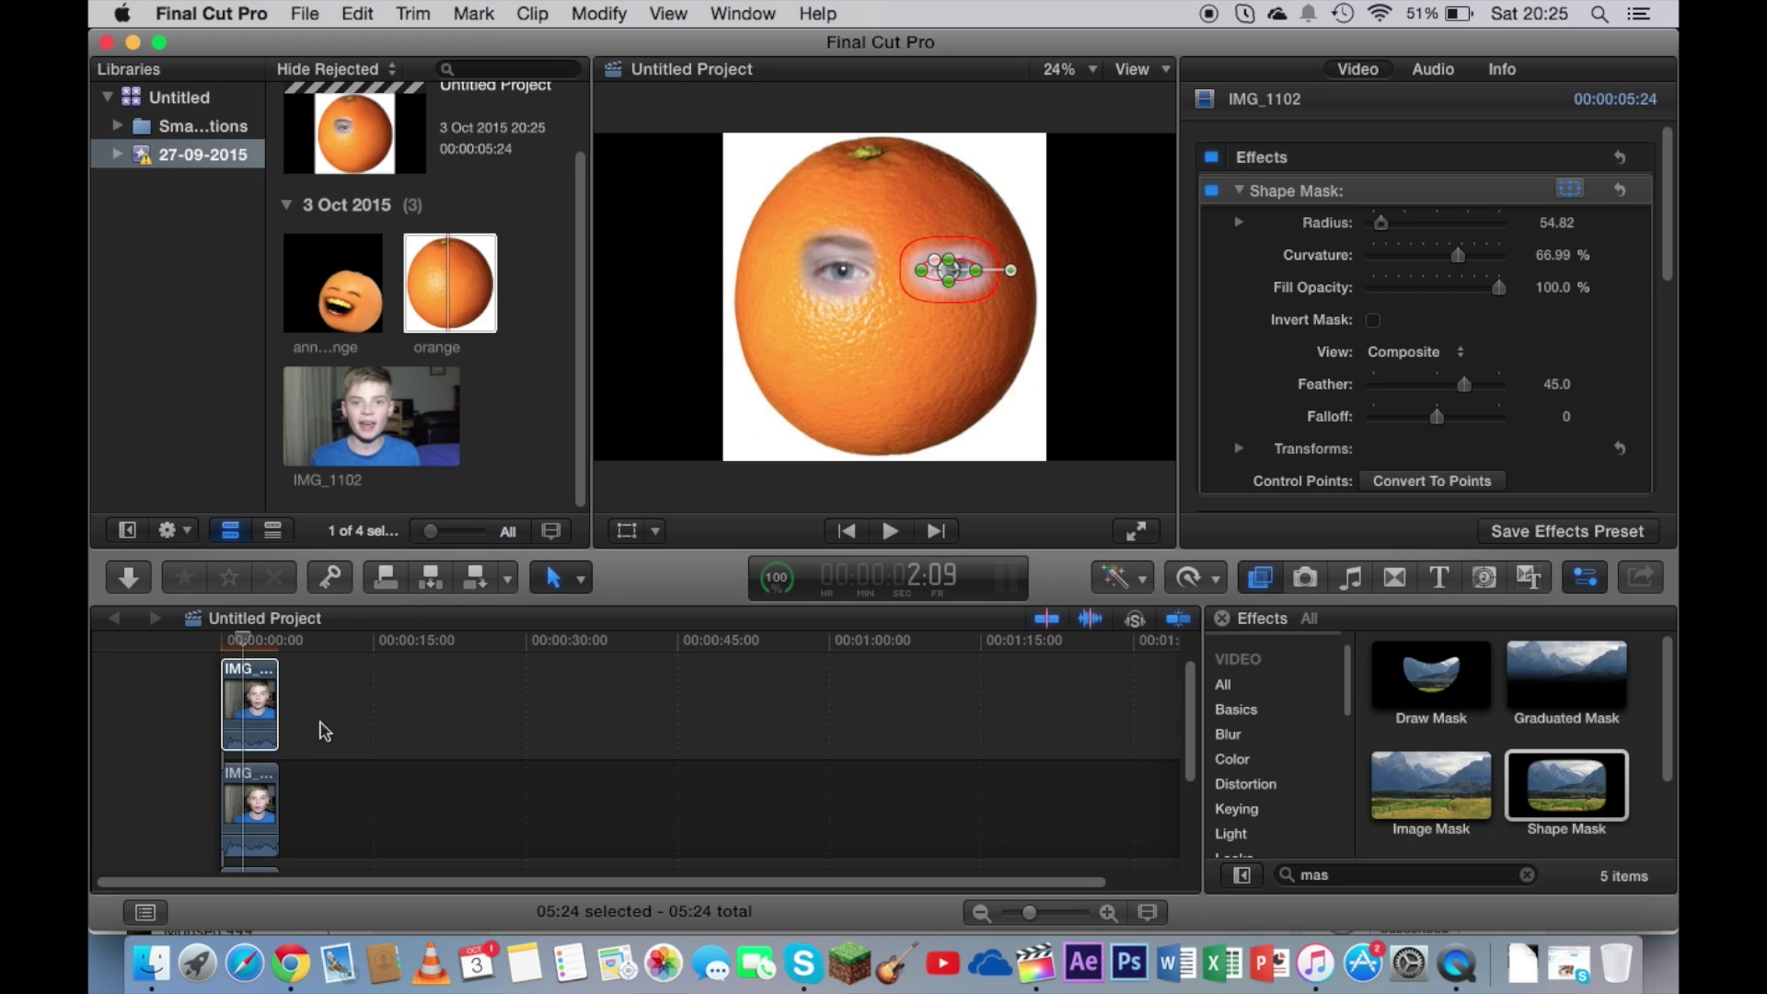
# Flatten the left and right eye masks into ovals and preview the composite.
pyautogui.click(256, 801)
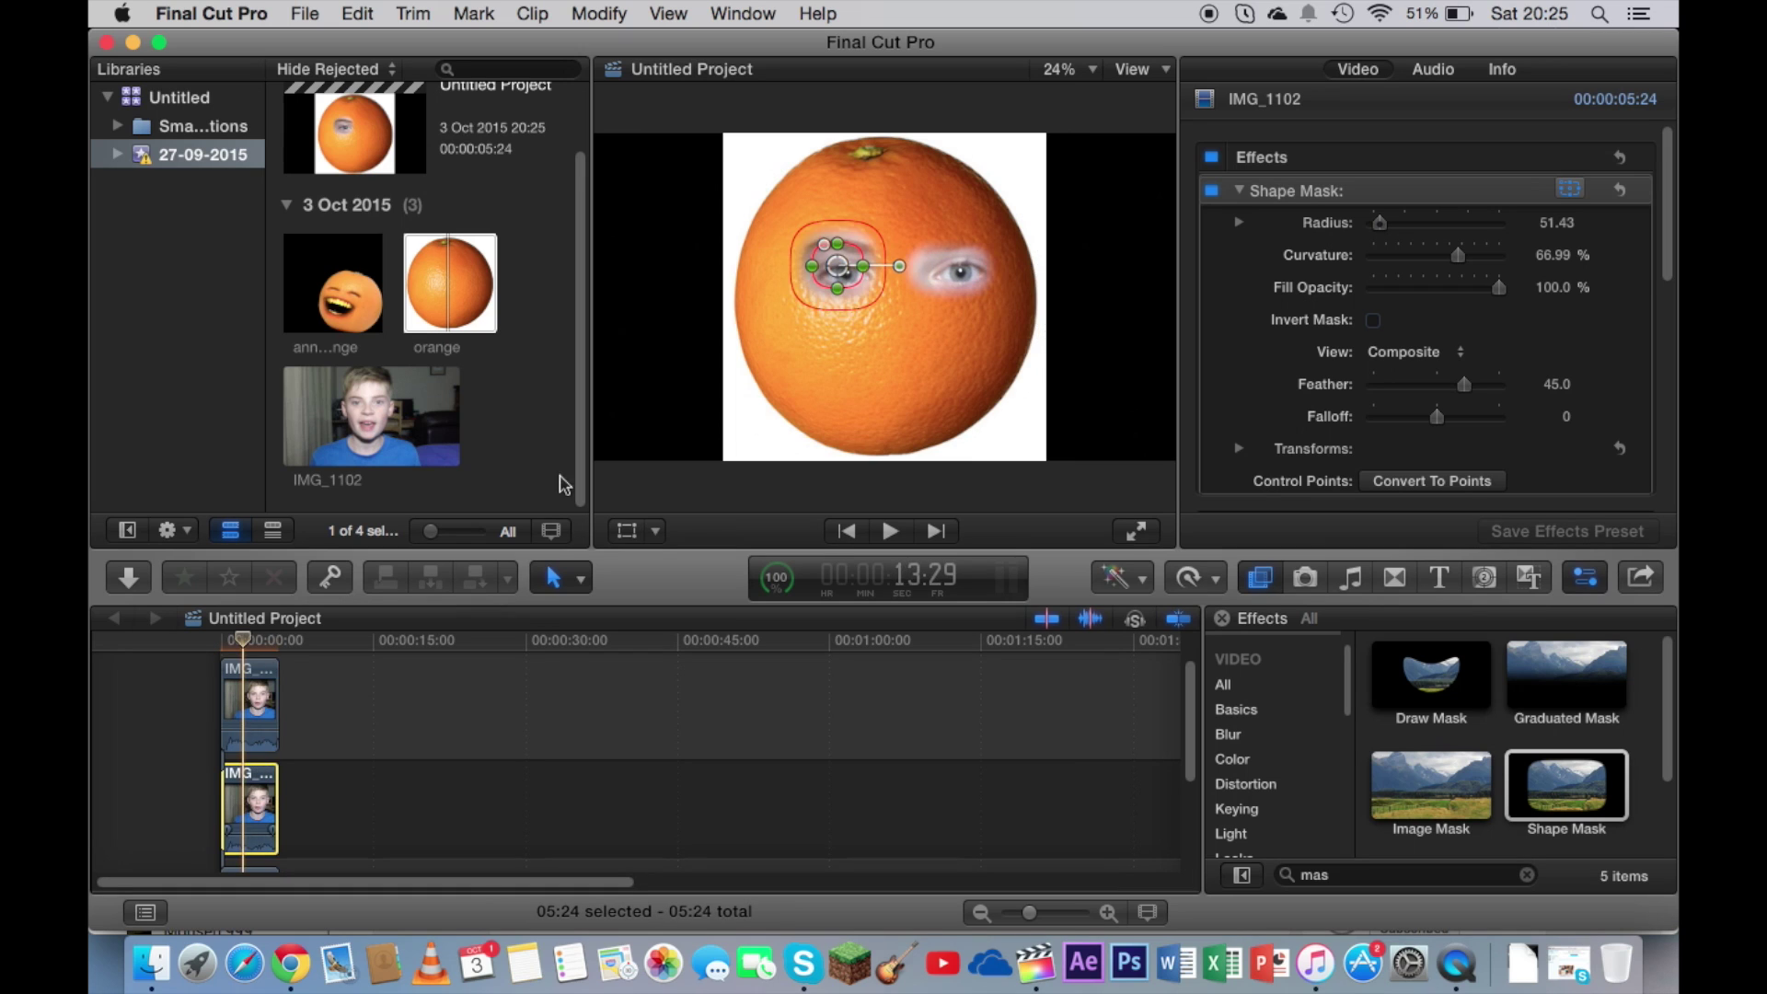
pyautogui.moveTo(837, 244); pyautogui.dragTo(851, 292)
pyautogui.click(269, 686)
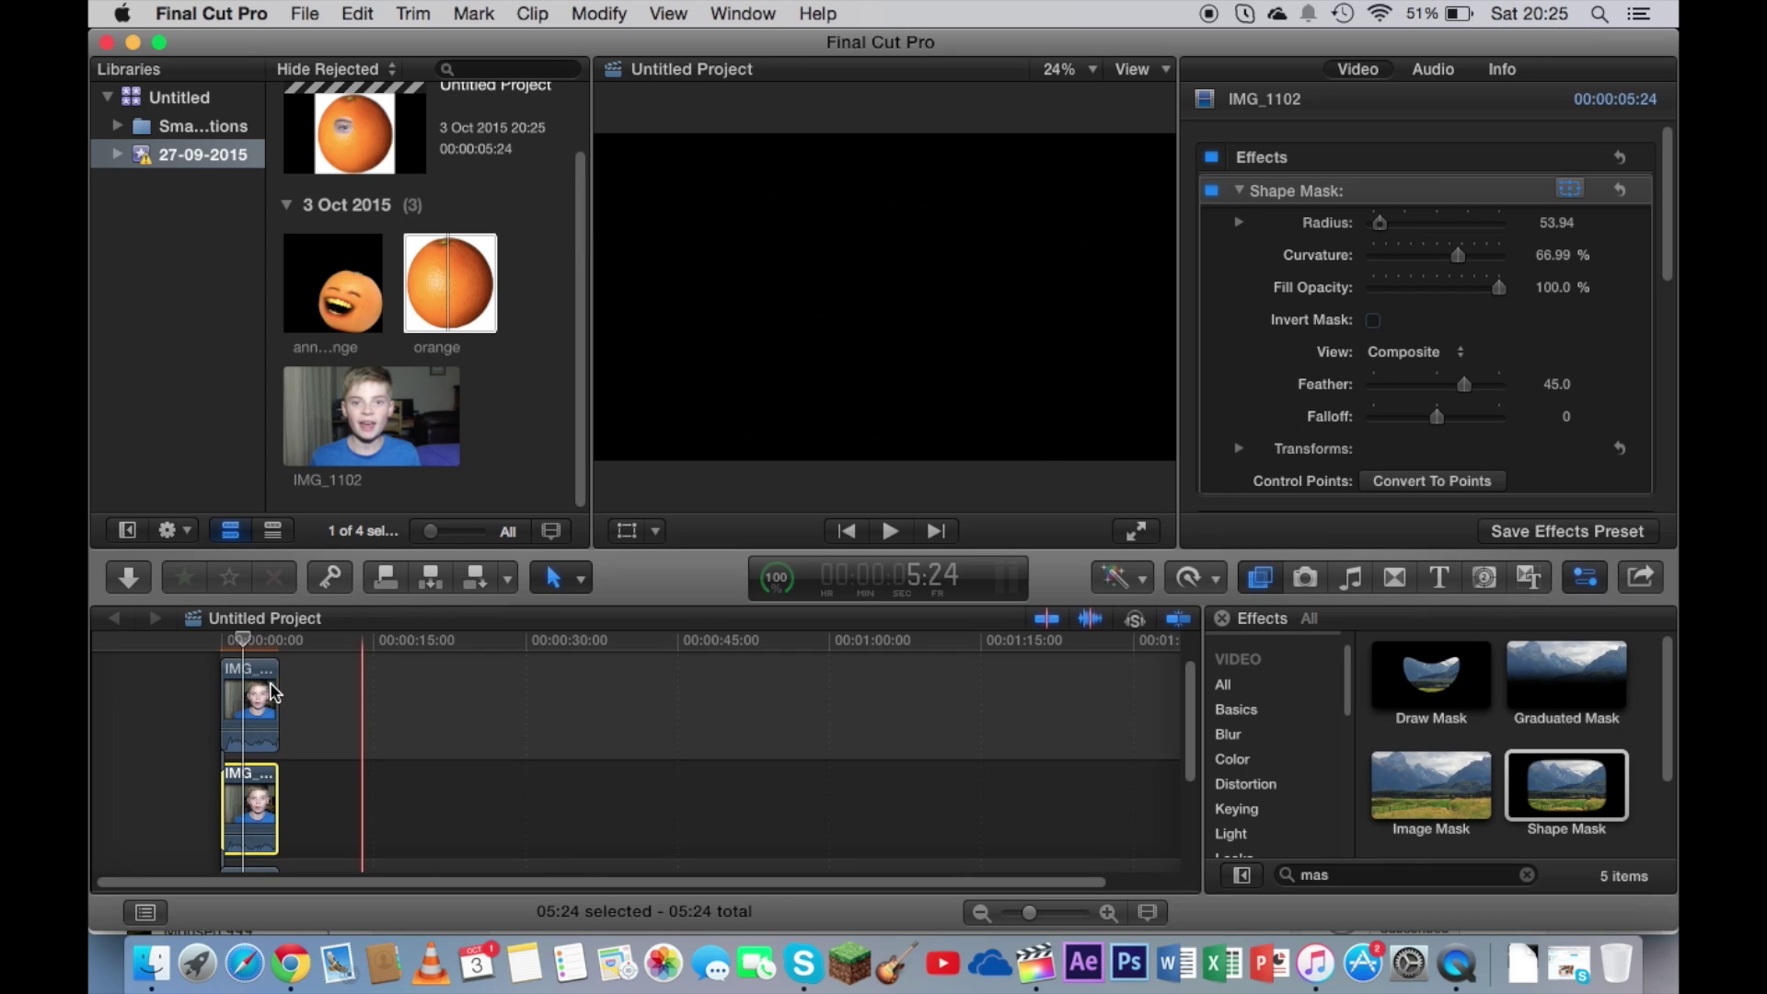
pyautogui.click(270, 686)
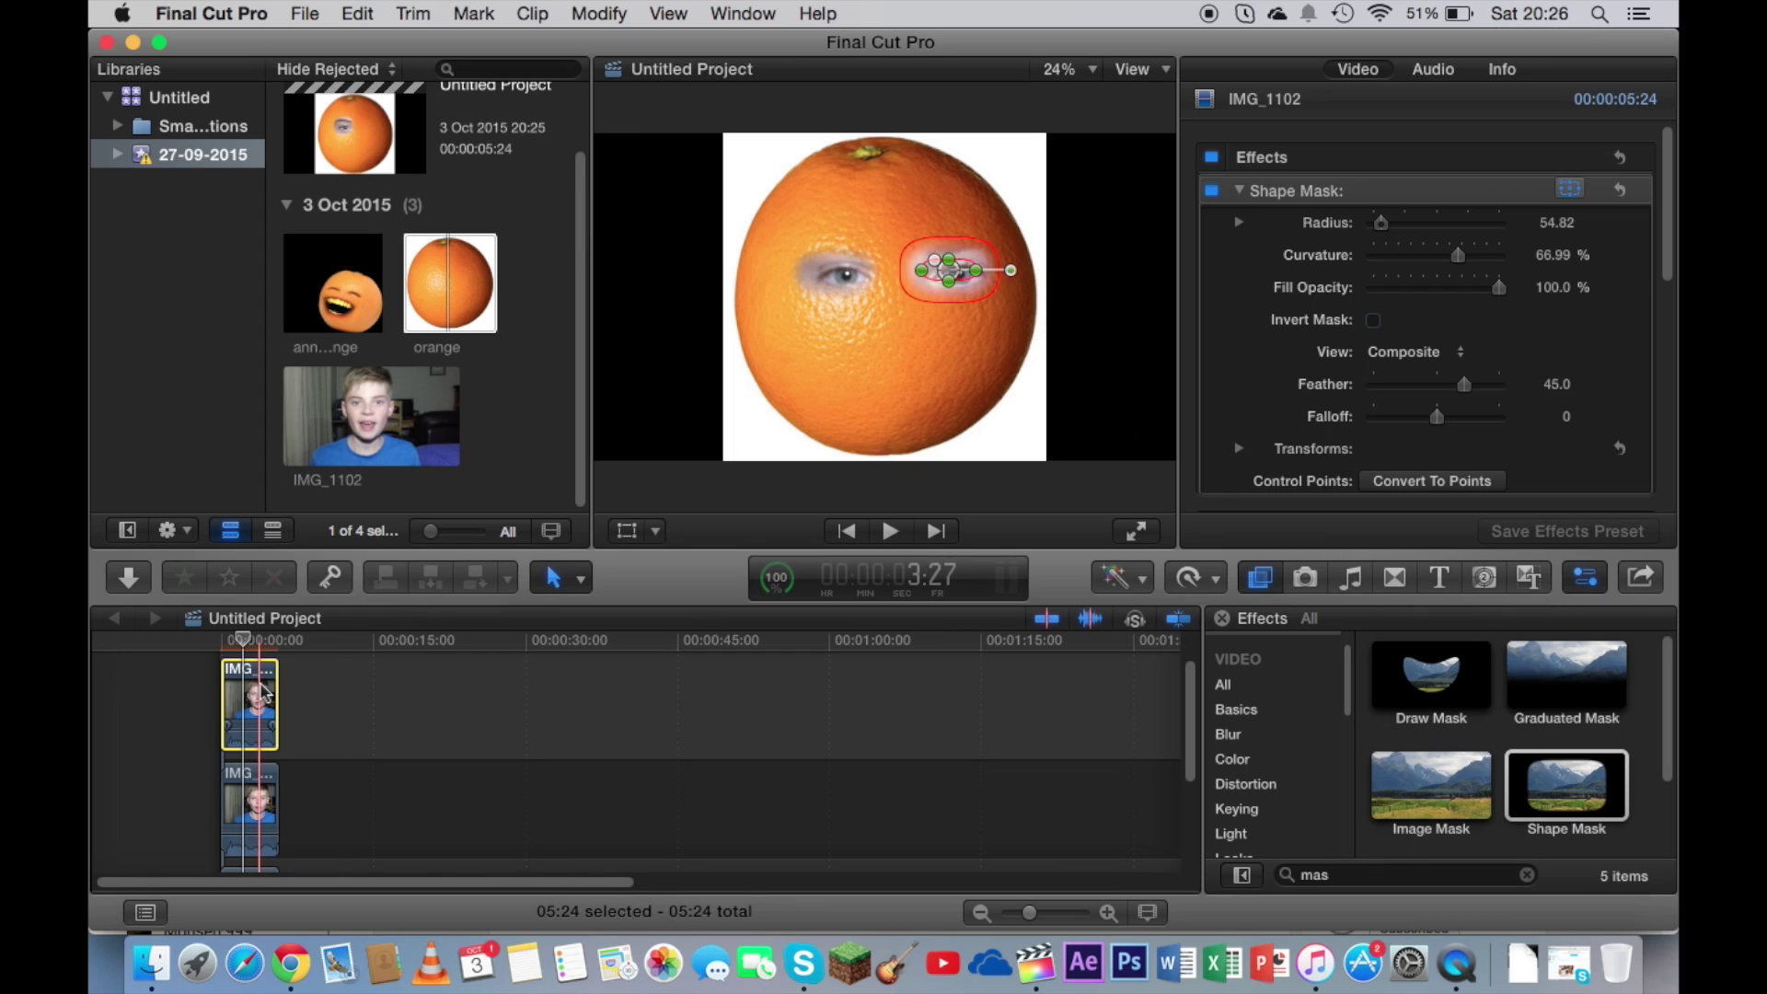
pyautogui.moveTo(925, 276); pyautogui.dragTo(979, 280)
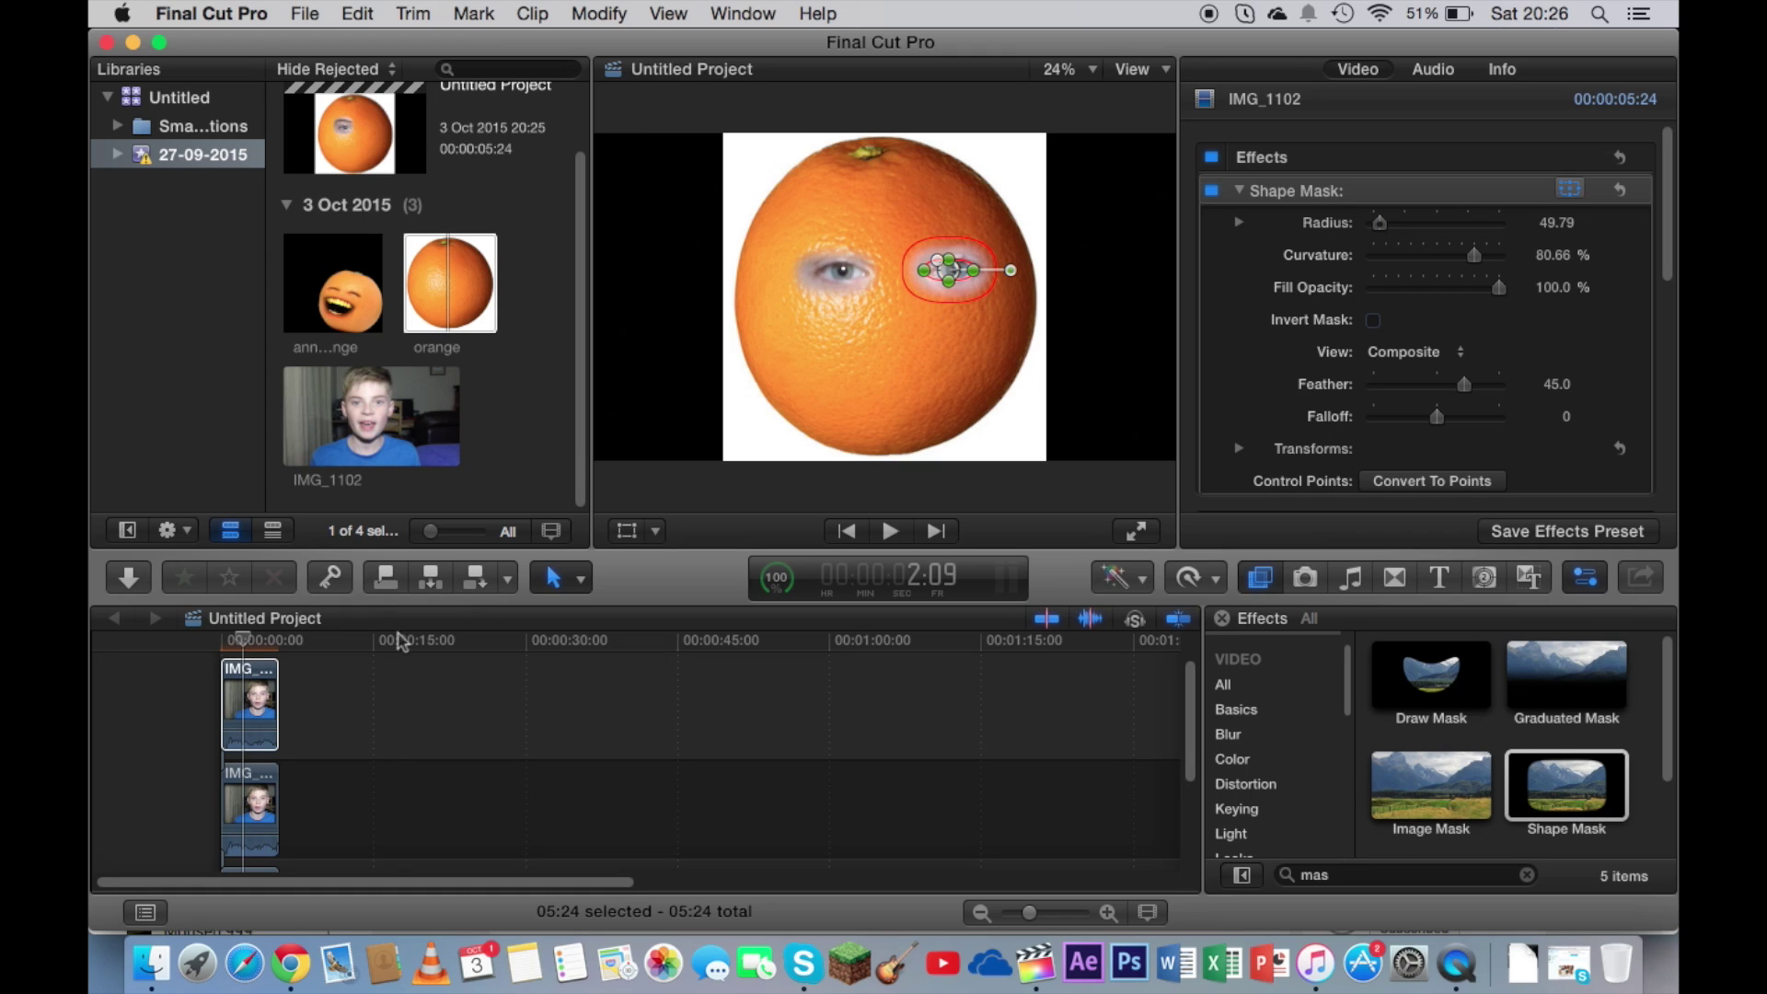
pyautogui.click(892, 530)
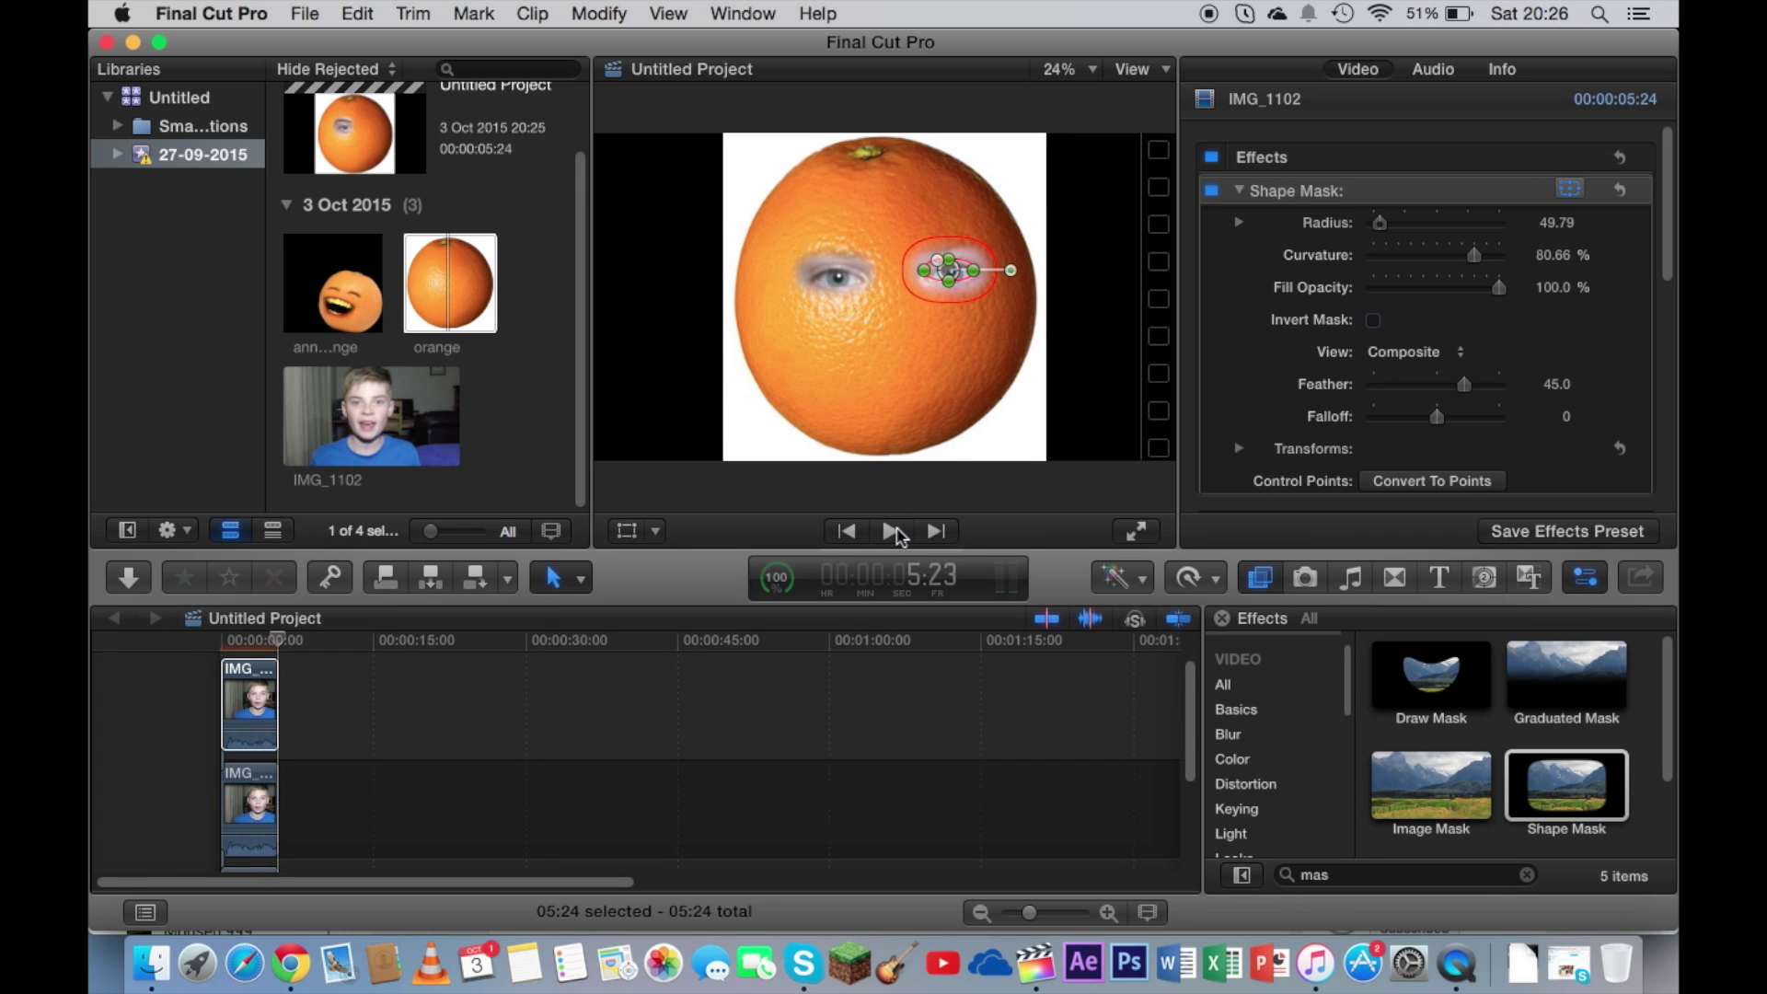
pyautogui.click(261, 696)
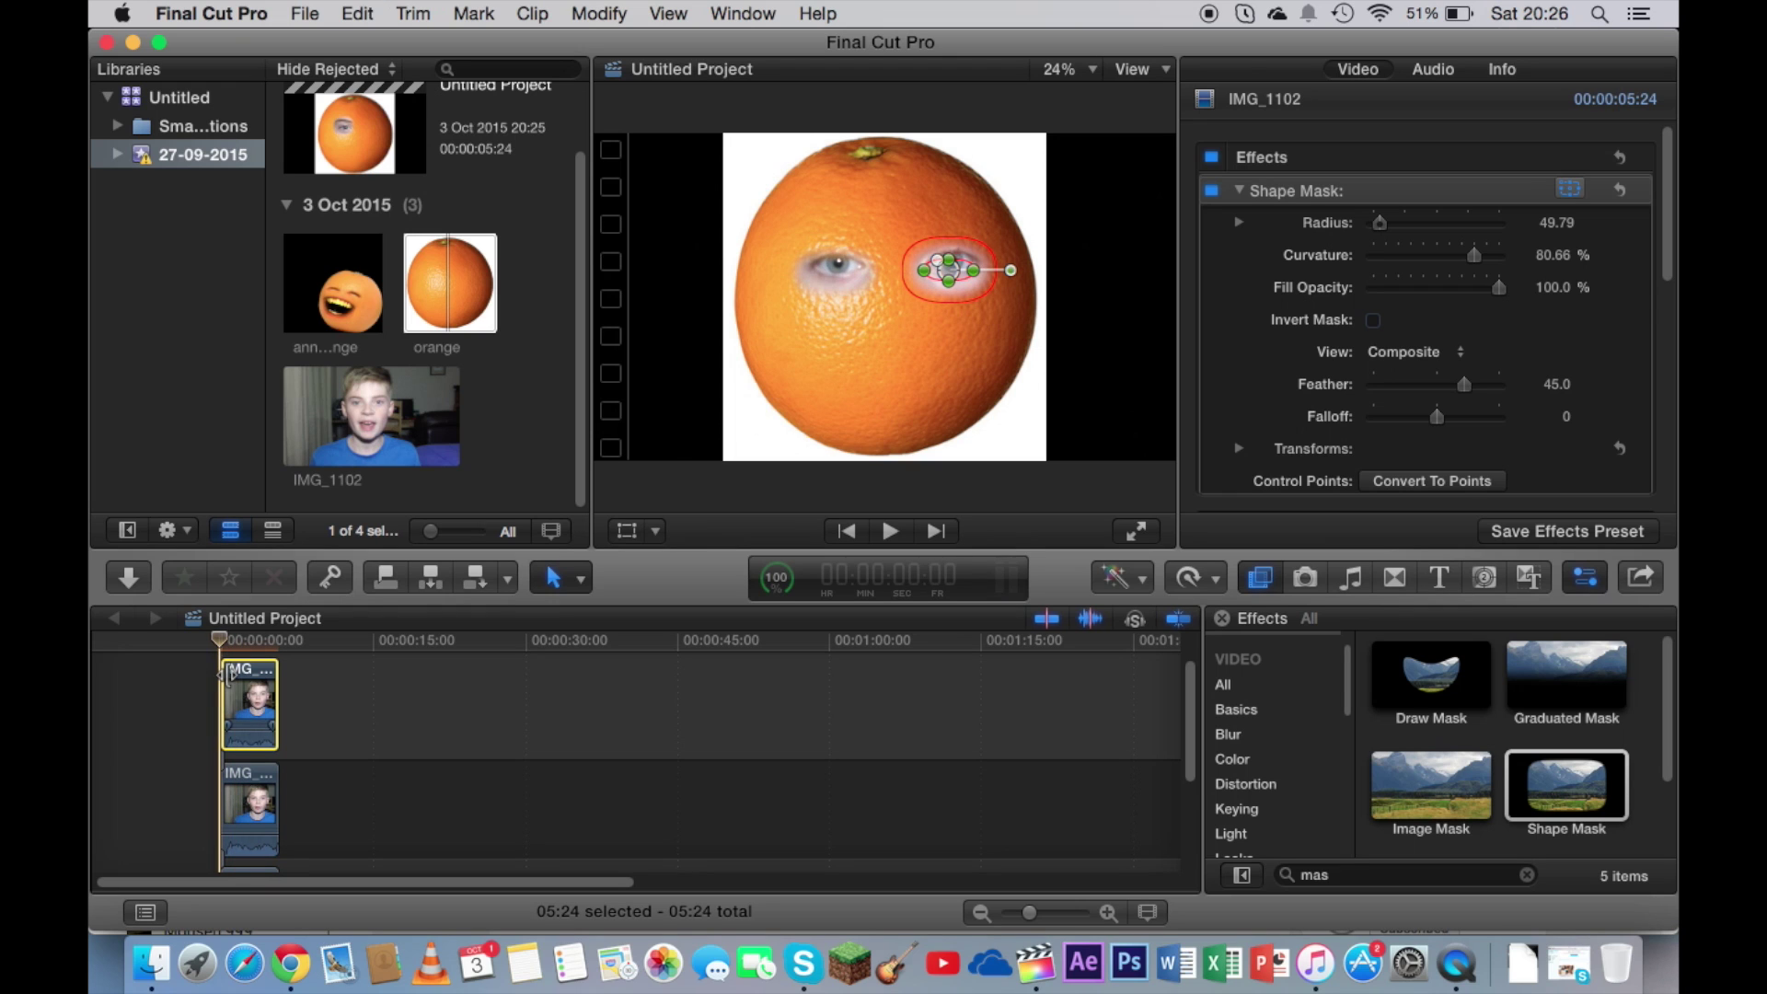
# Add a third copy of the boy's clip and round its mask around the mouth.
pyautogui.press('super+shift+a')
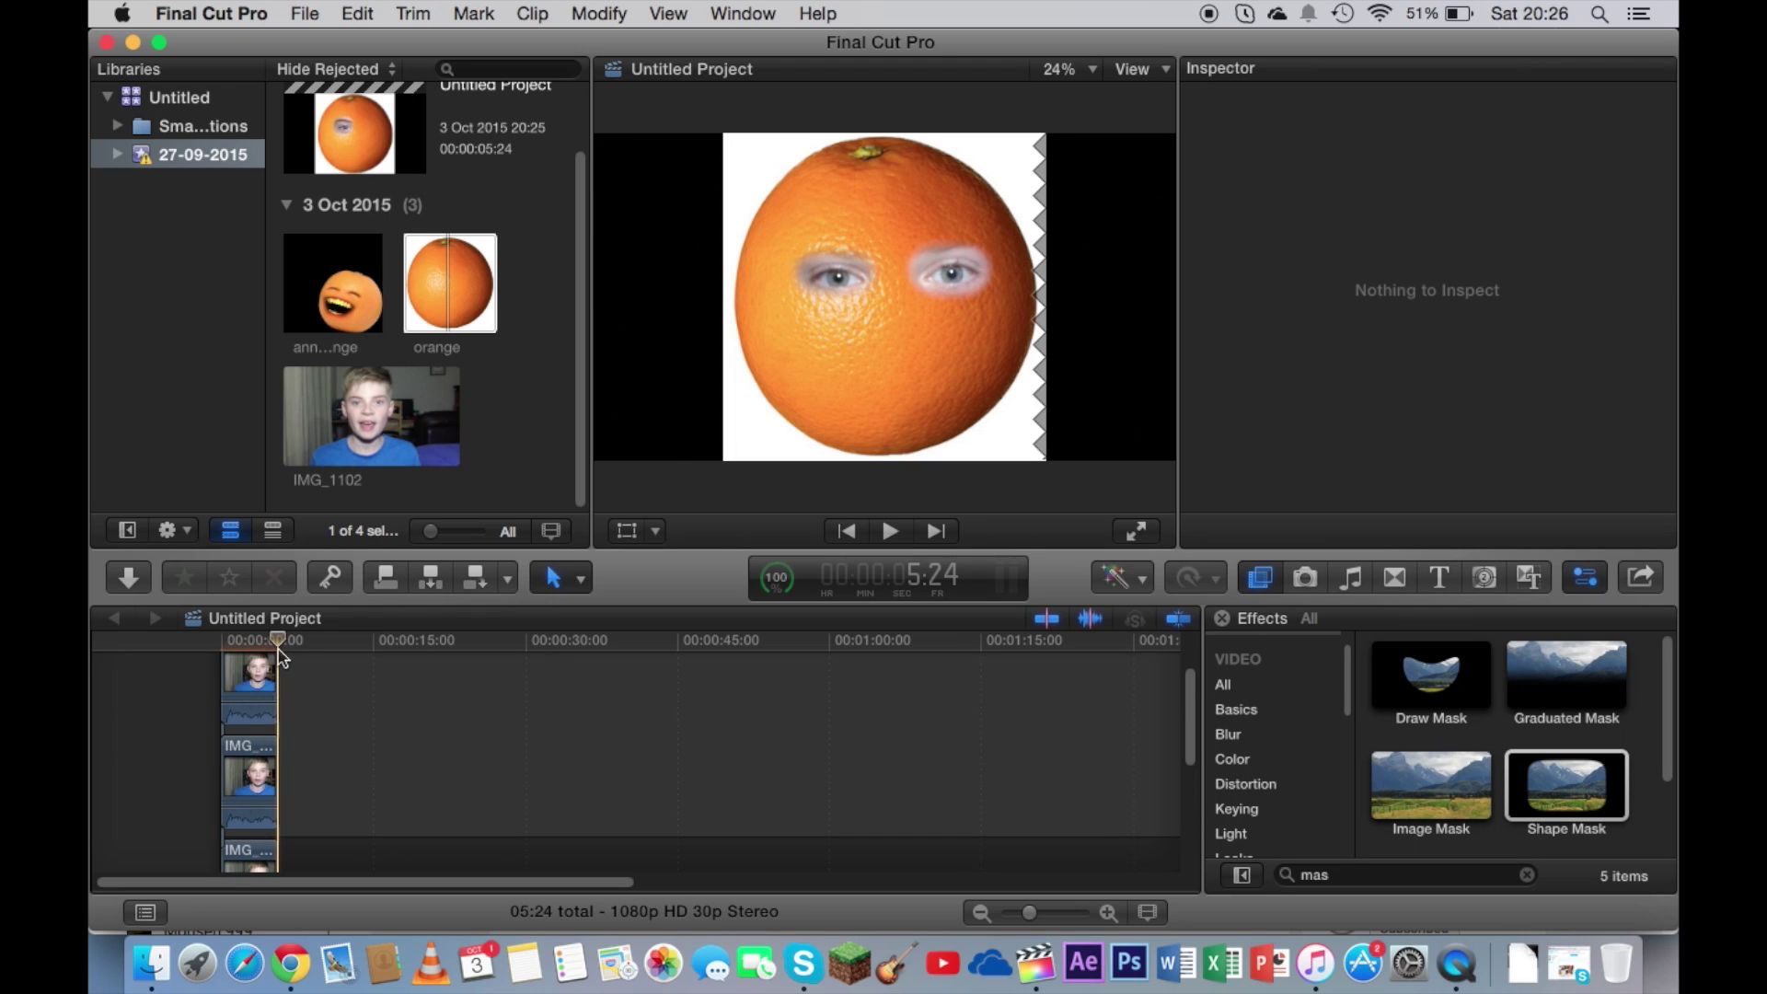
pyautogui.click(247, 691)
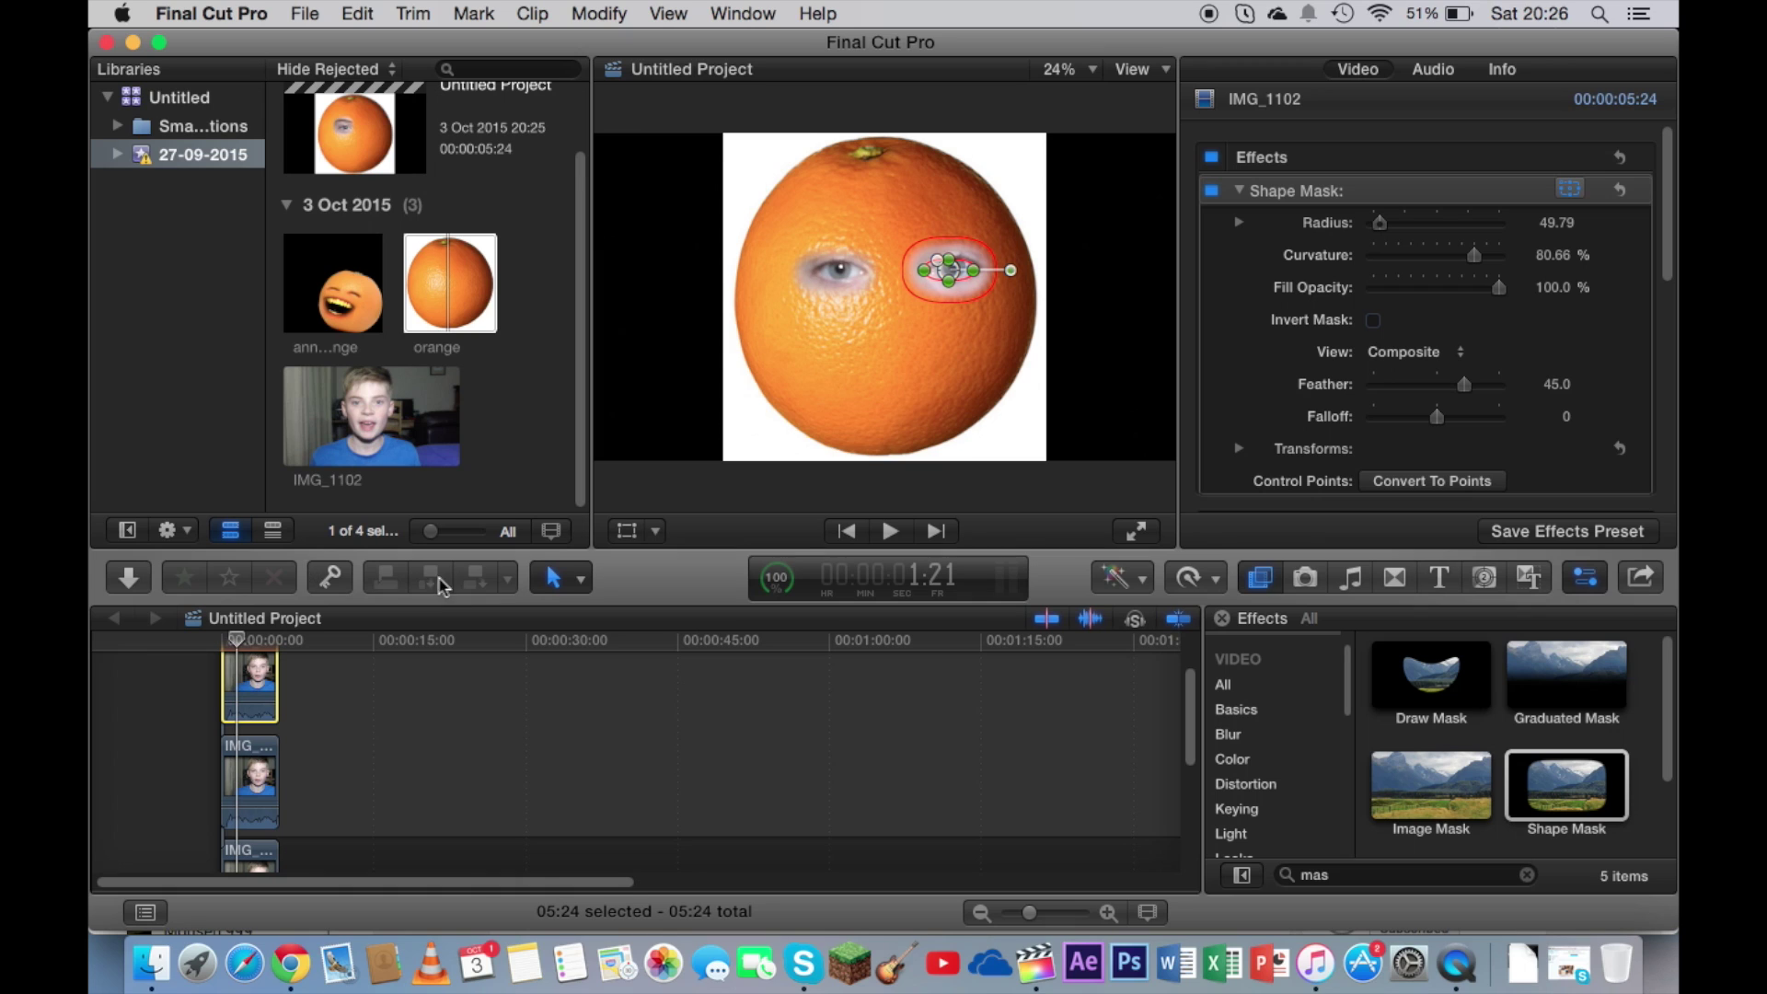
pyautogui.click(630, 532)
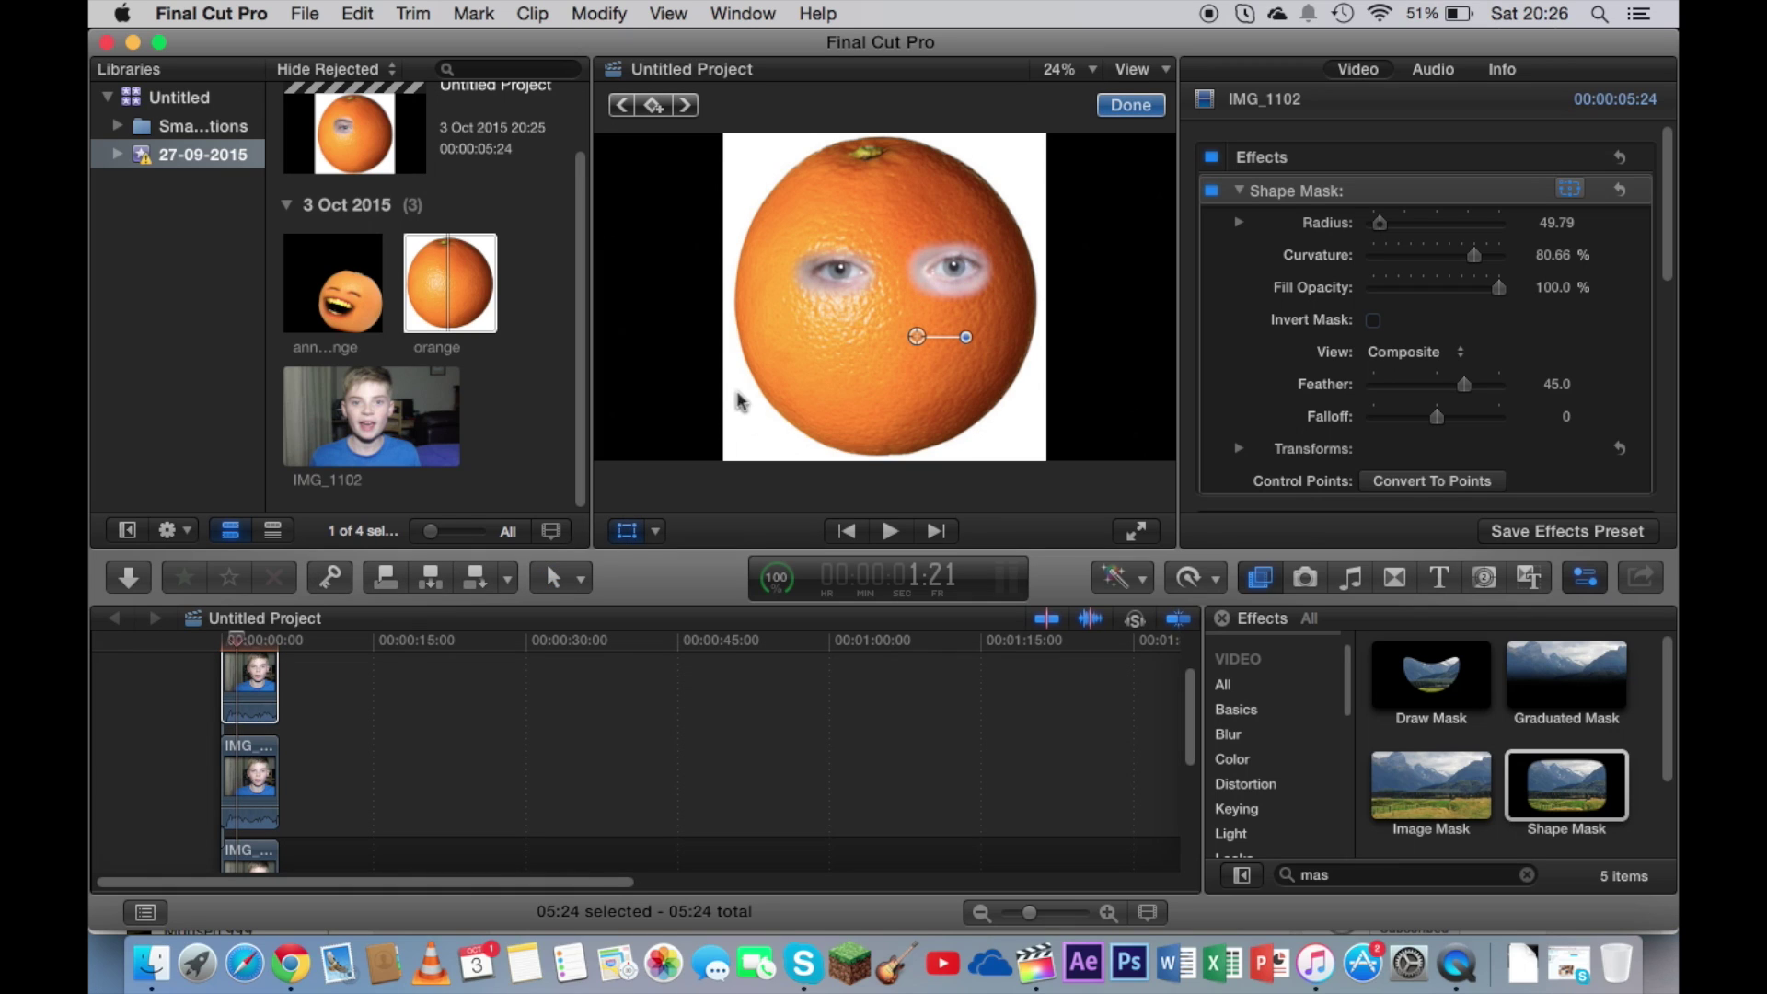
pyautogui.click(271, 674)
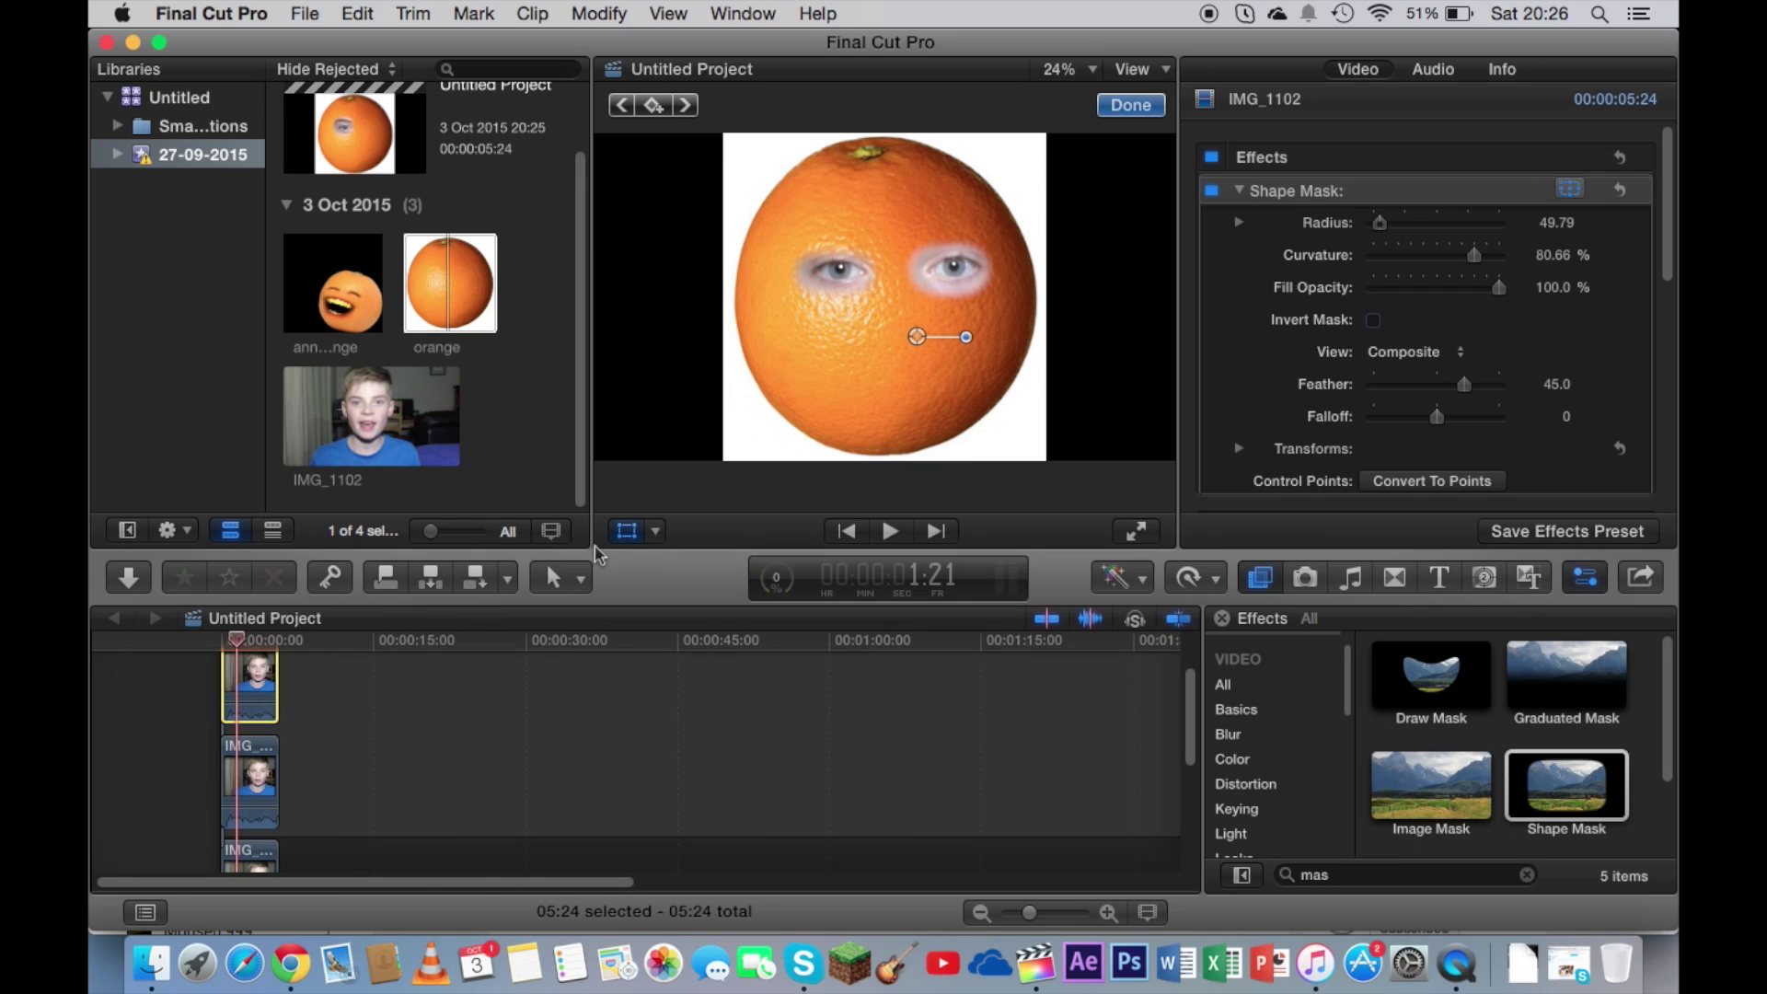
pyautogui.click(629, 532)
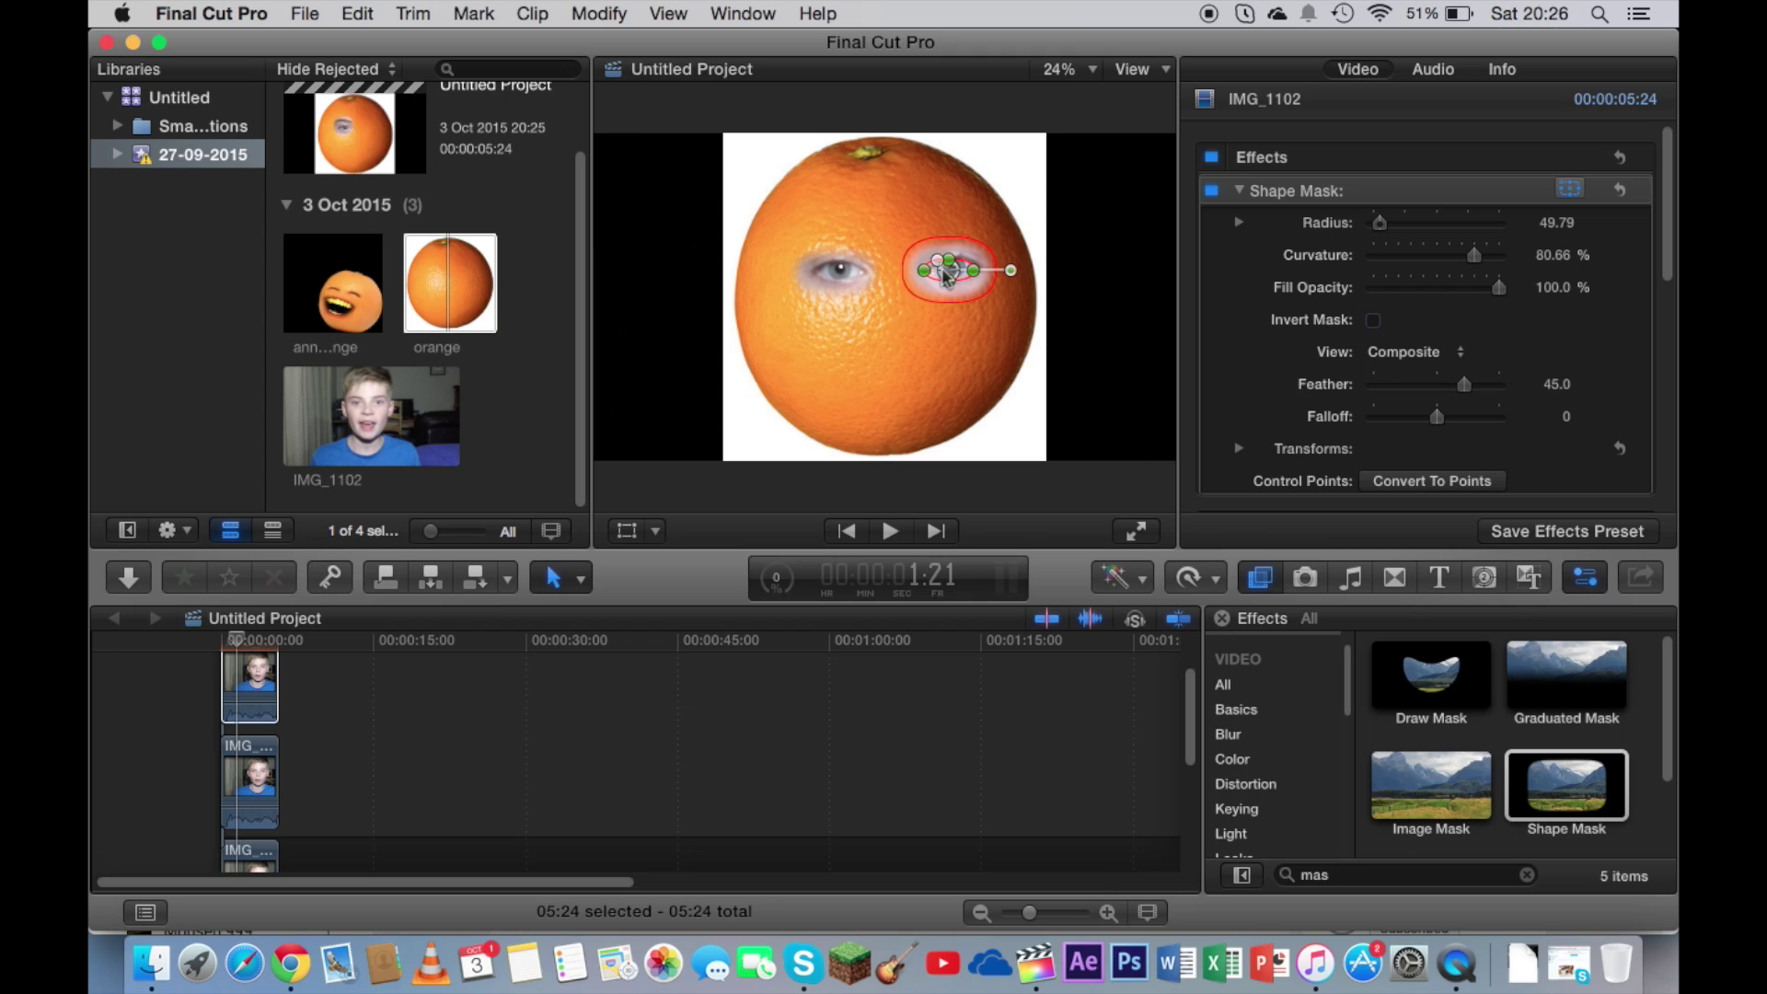
pyautogui.moveTo(947, 272)
pyautogui.mouseDown()
pyautogui.moveTo(885, 383)
pyautogui.moveTo(918, 398)
pyautogui.moveTo(874, 385)
pyautogui.mouseUp()
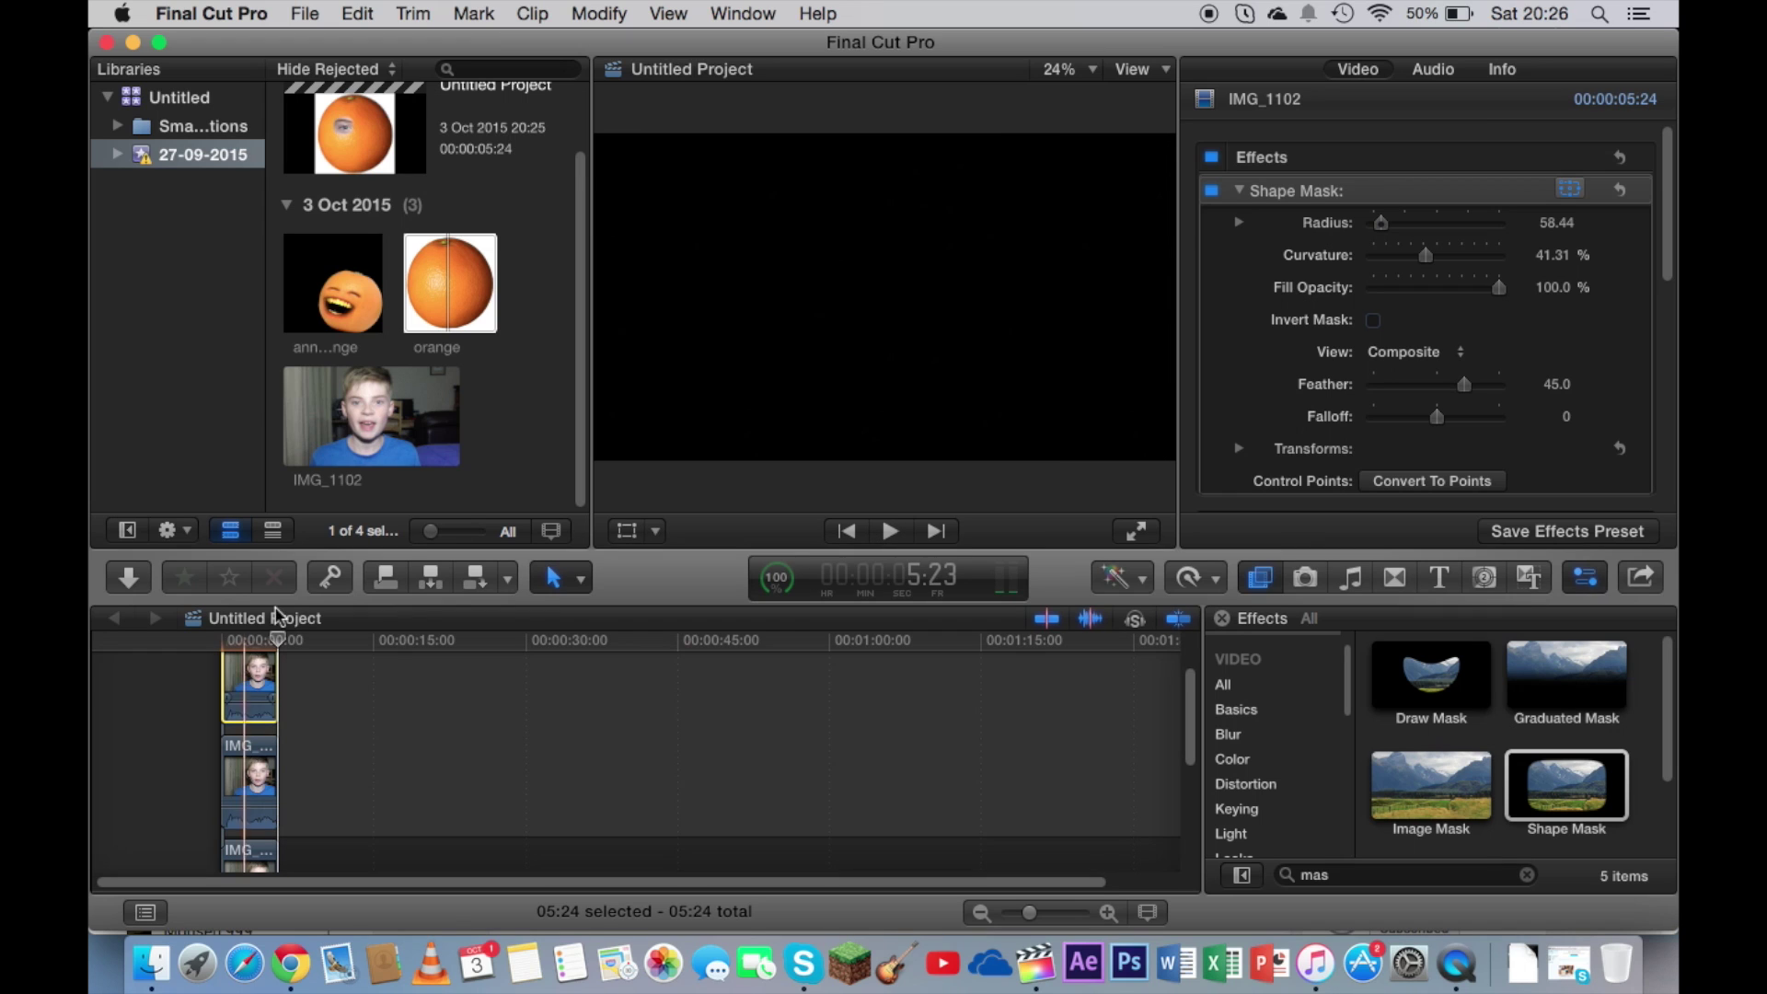
pyautogui.click(219, 656)
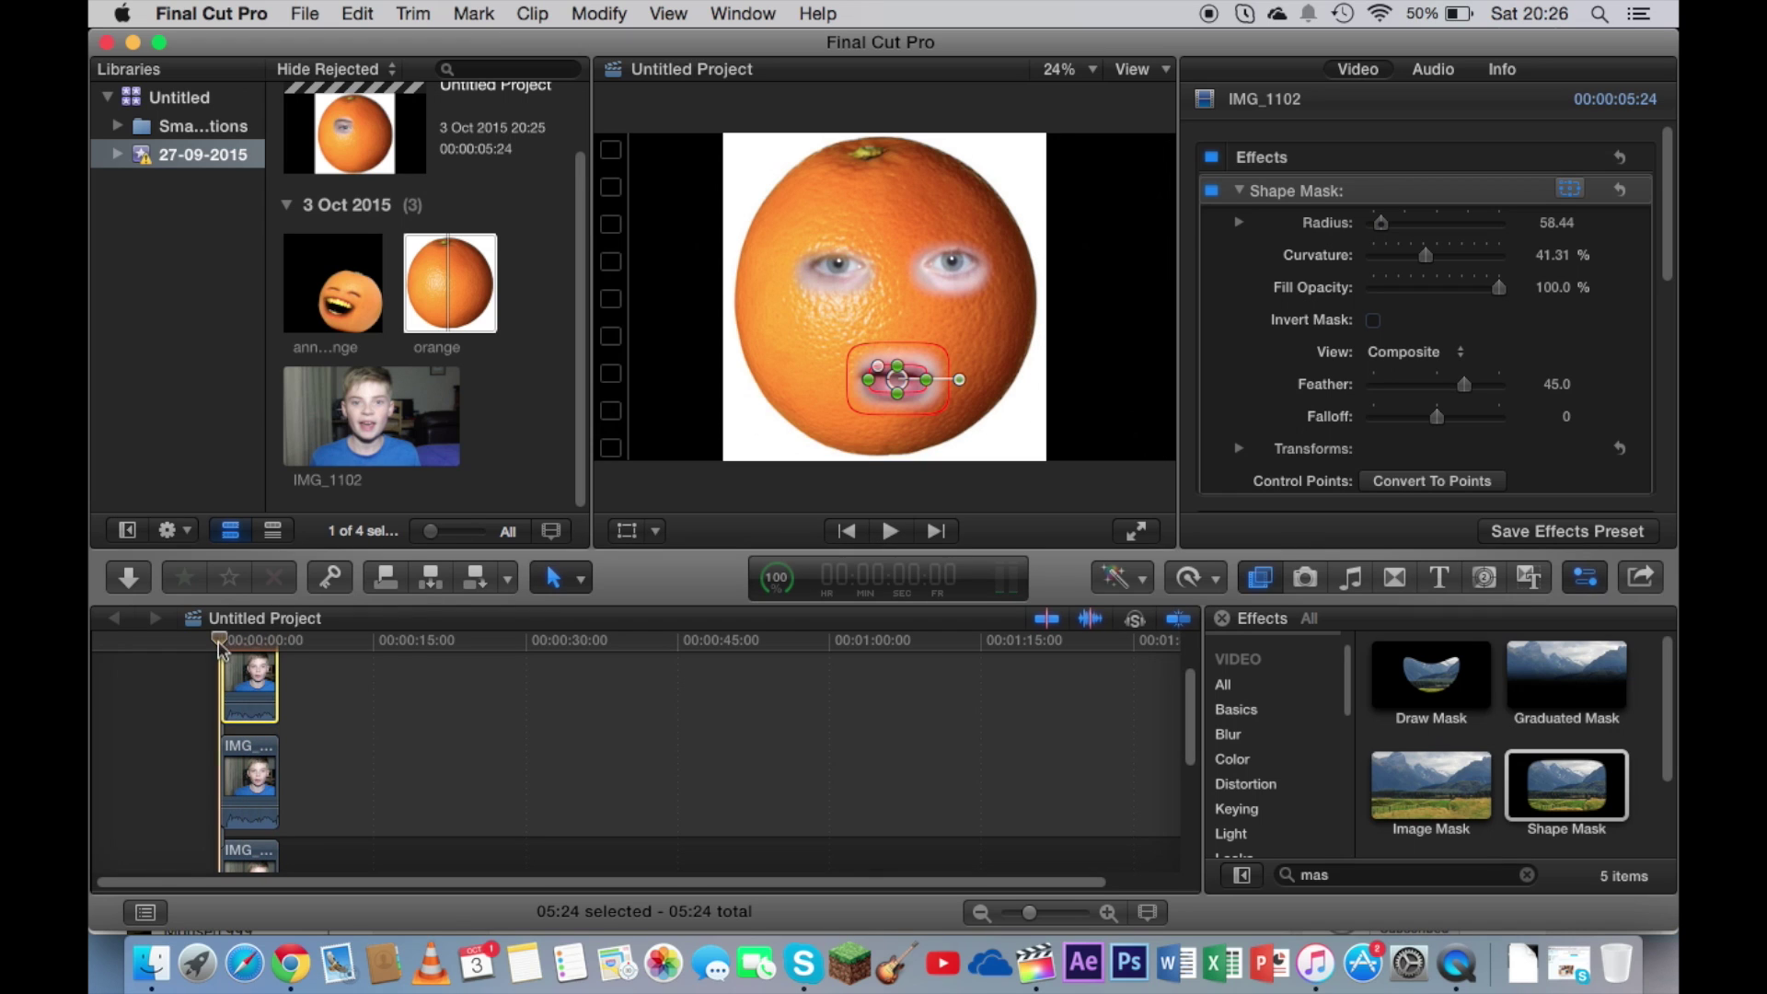
# Apply the Tint color effect to the mouth clip and the lower eye clip.
pyautogui.click(1233, 760)
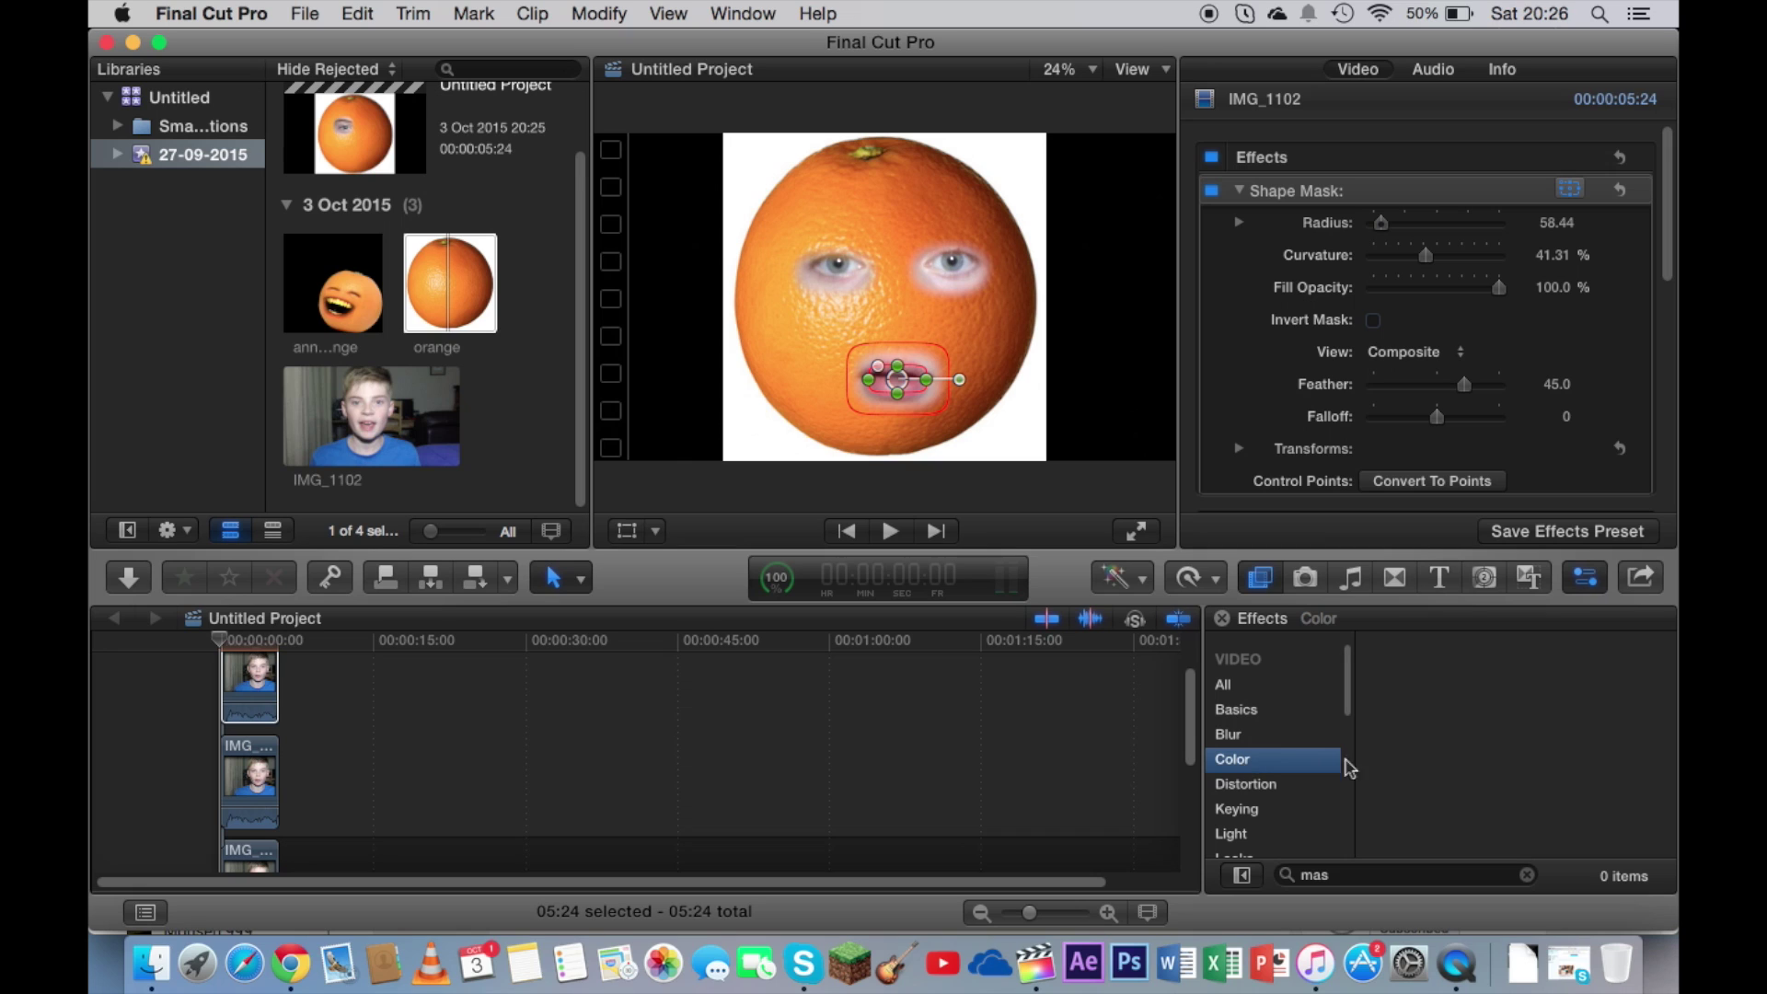
pyautogui.click(1298, 880)
pyautogui.press('BackSpace')
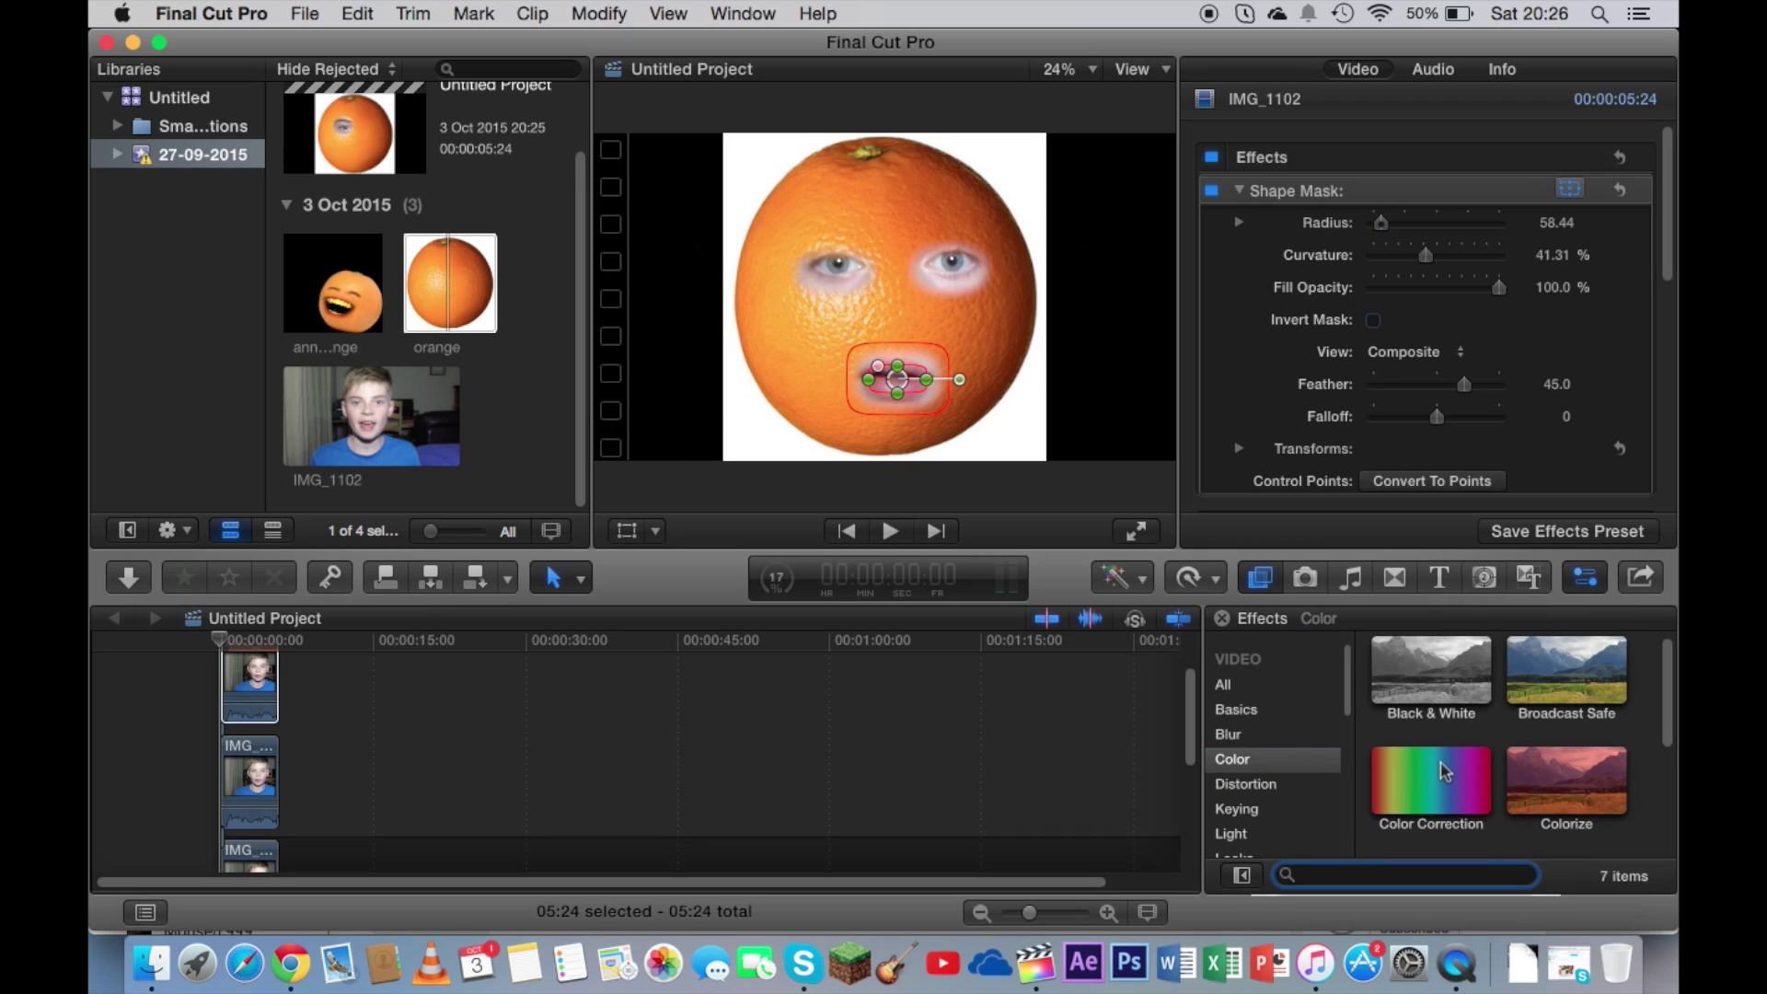
pyautogui.scroll(-3, 1443, 772)
pyautogui.scroll(-1, 1443, 771)
pyautogui.moveTo(1435, 798); pyautogui.dragTo(1395, 807)
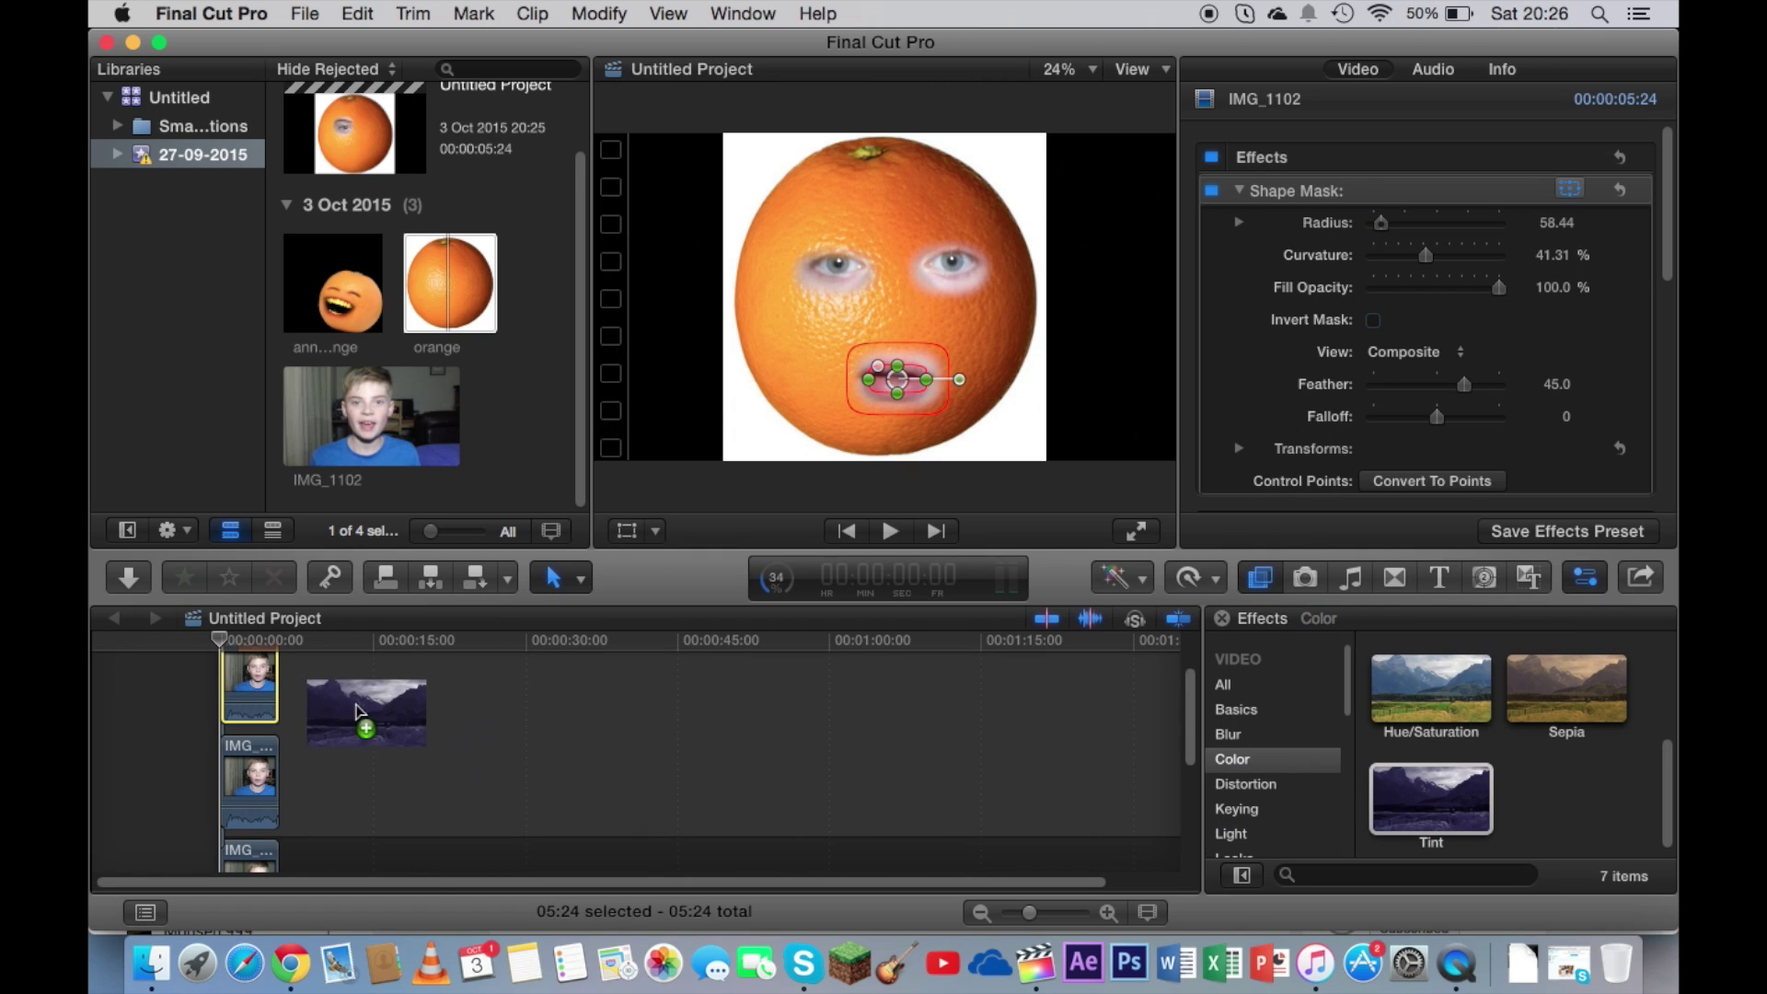
pyautogui.moveTo(1395, 807); pyautogui.dragTo(256, 687)
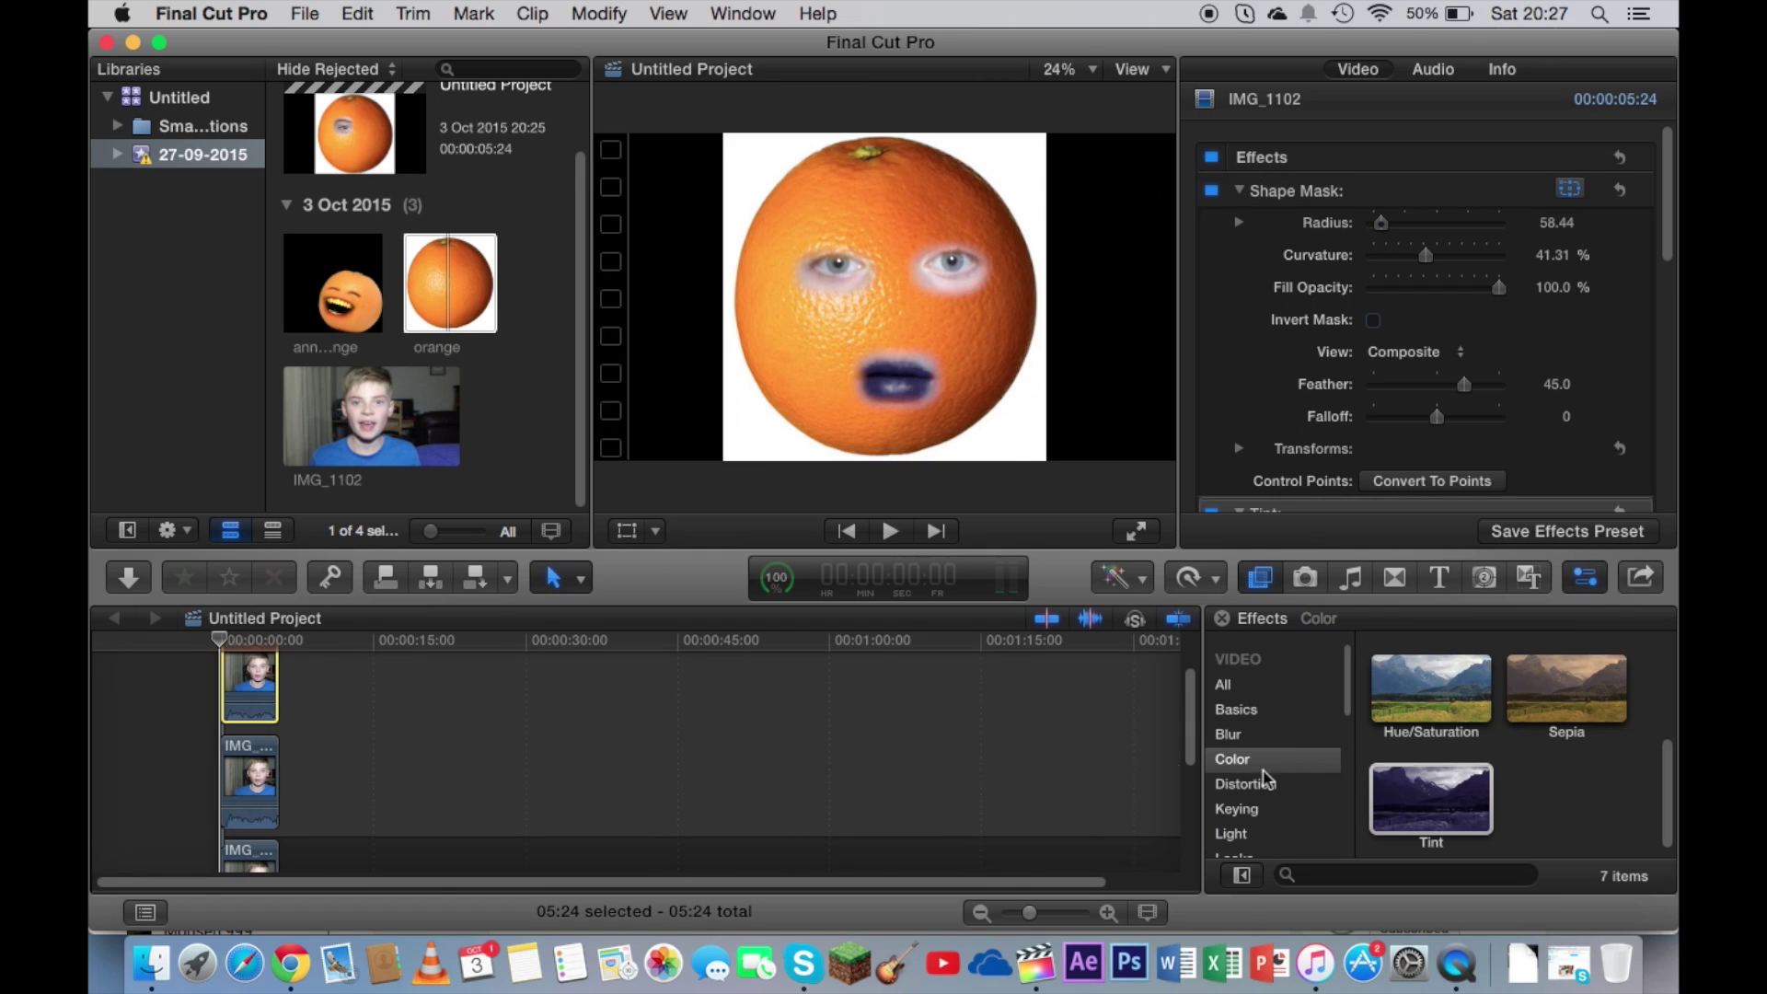
pyautogui.scroll(-2, 662, 753)
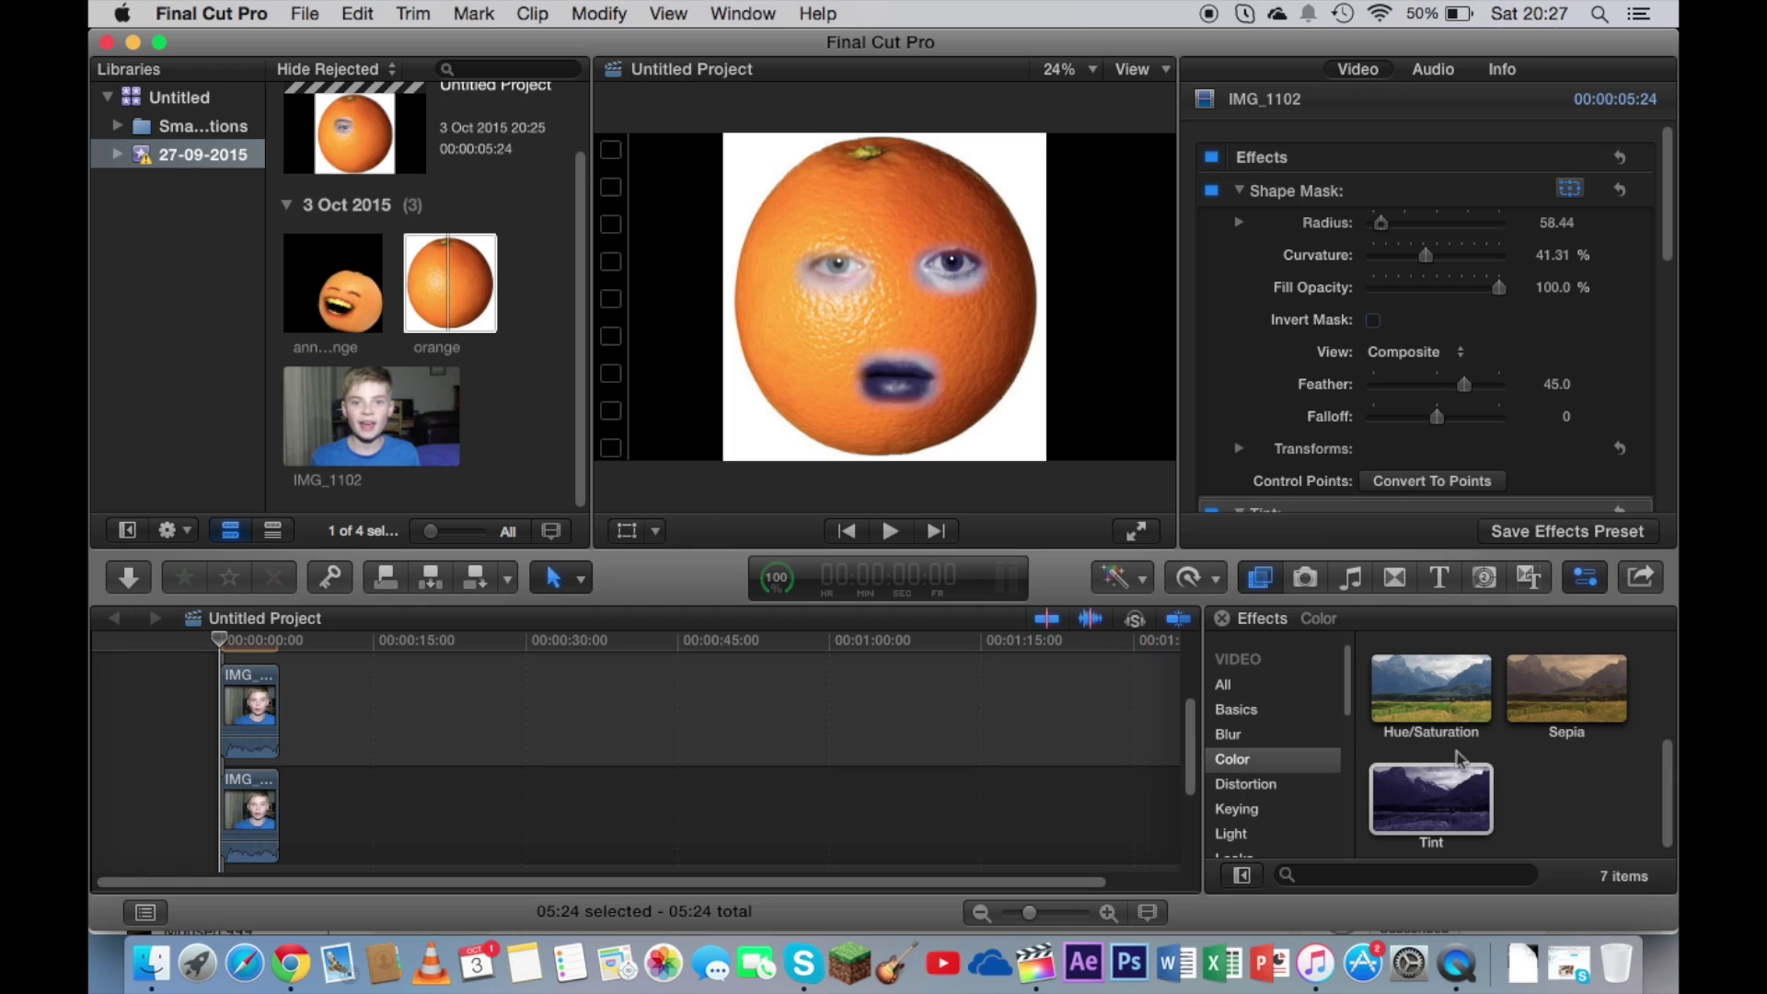
pyautogui.moveTo(1435, 798); pyautogui.dragTo(274, 792)
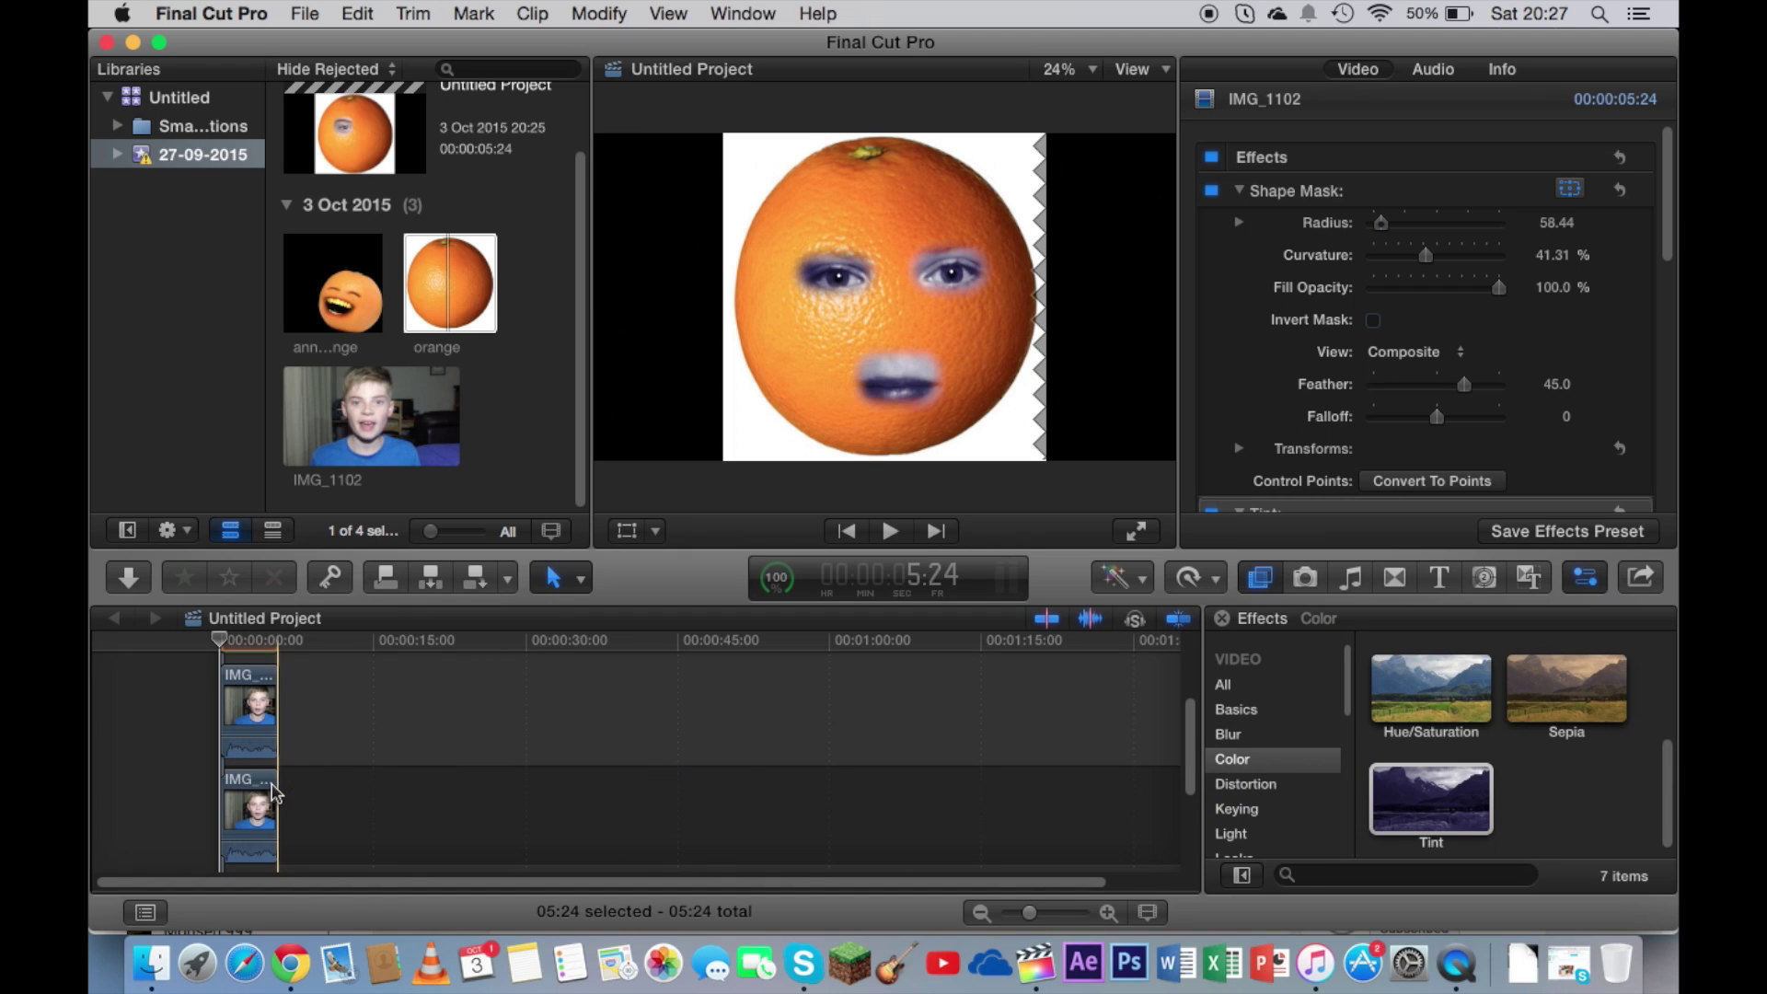
pyautogui.click(252, 801)
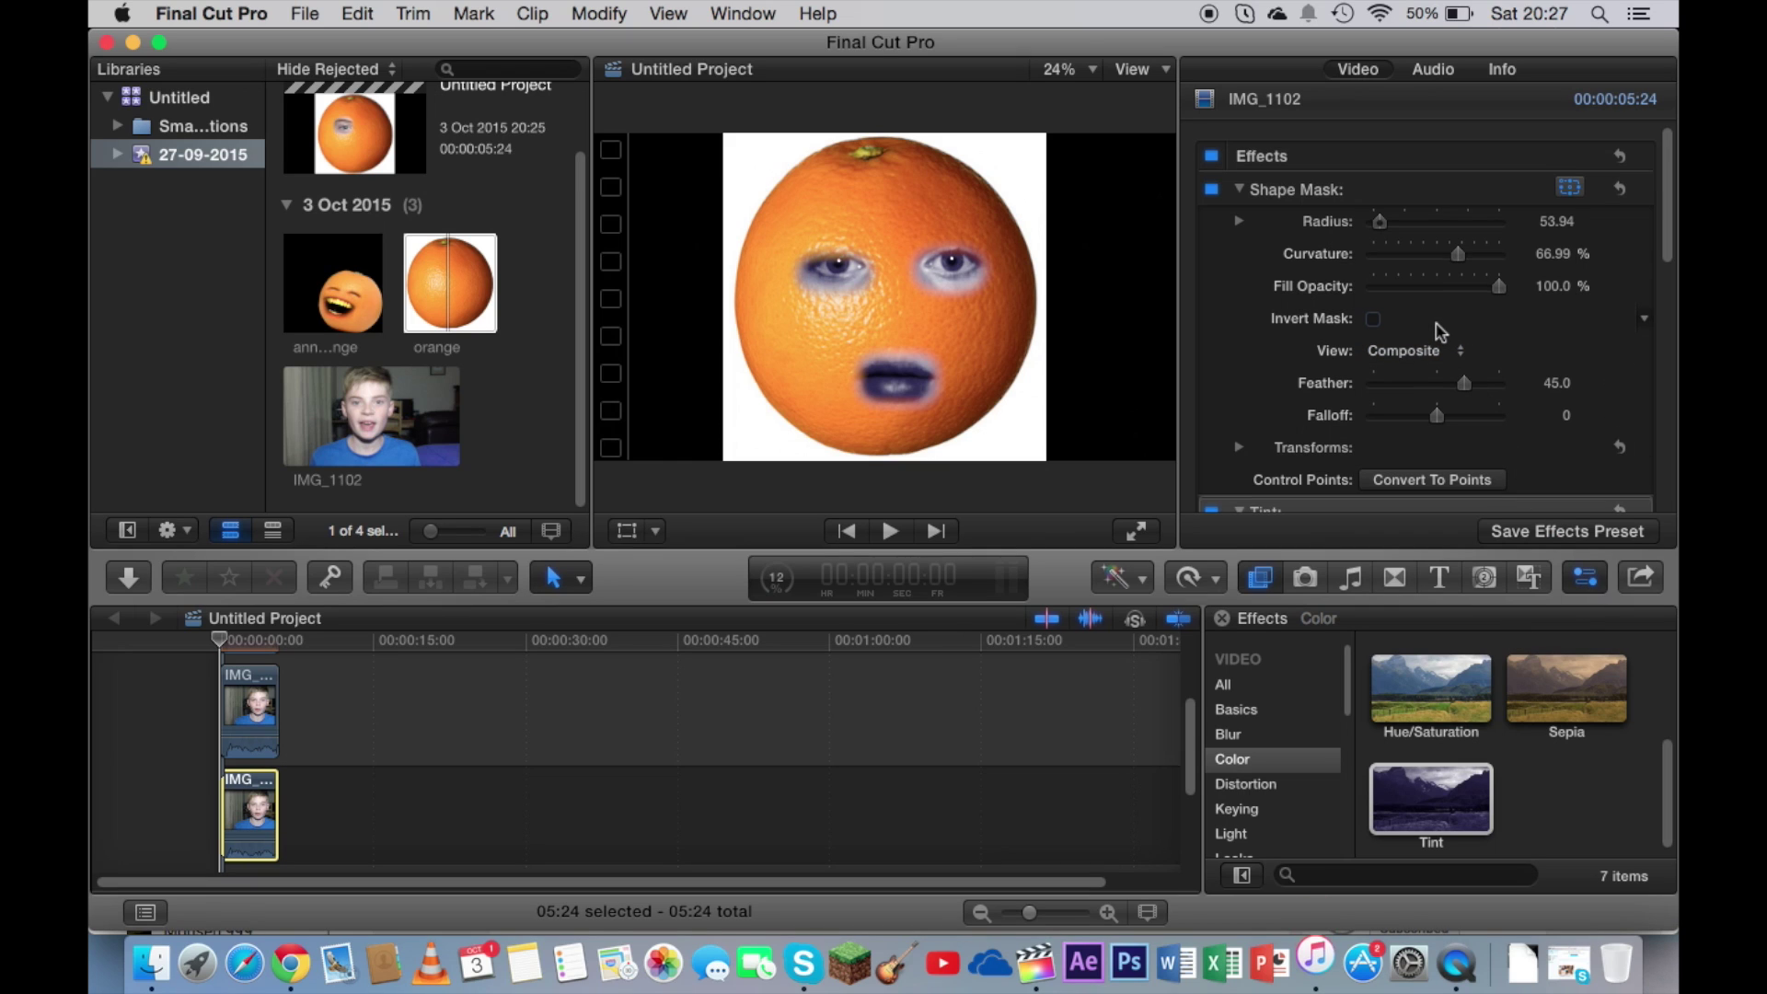
pyautogui.scroll(-2, 1437, 332)
pyautogui.scroll(-4, 1436, 331)
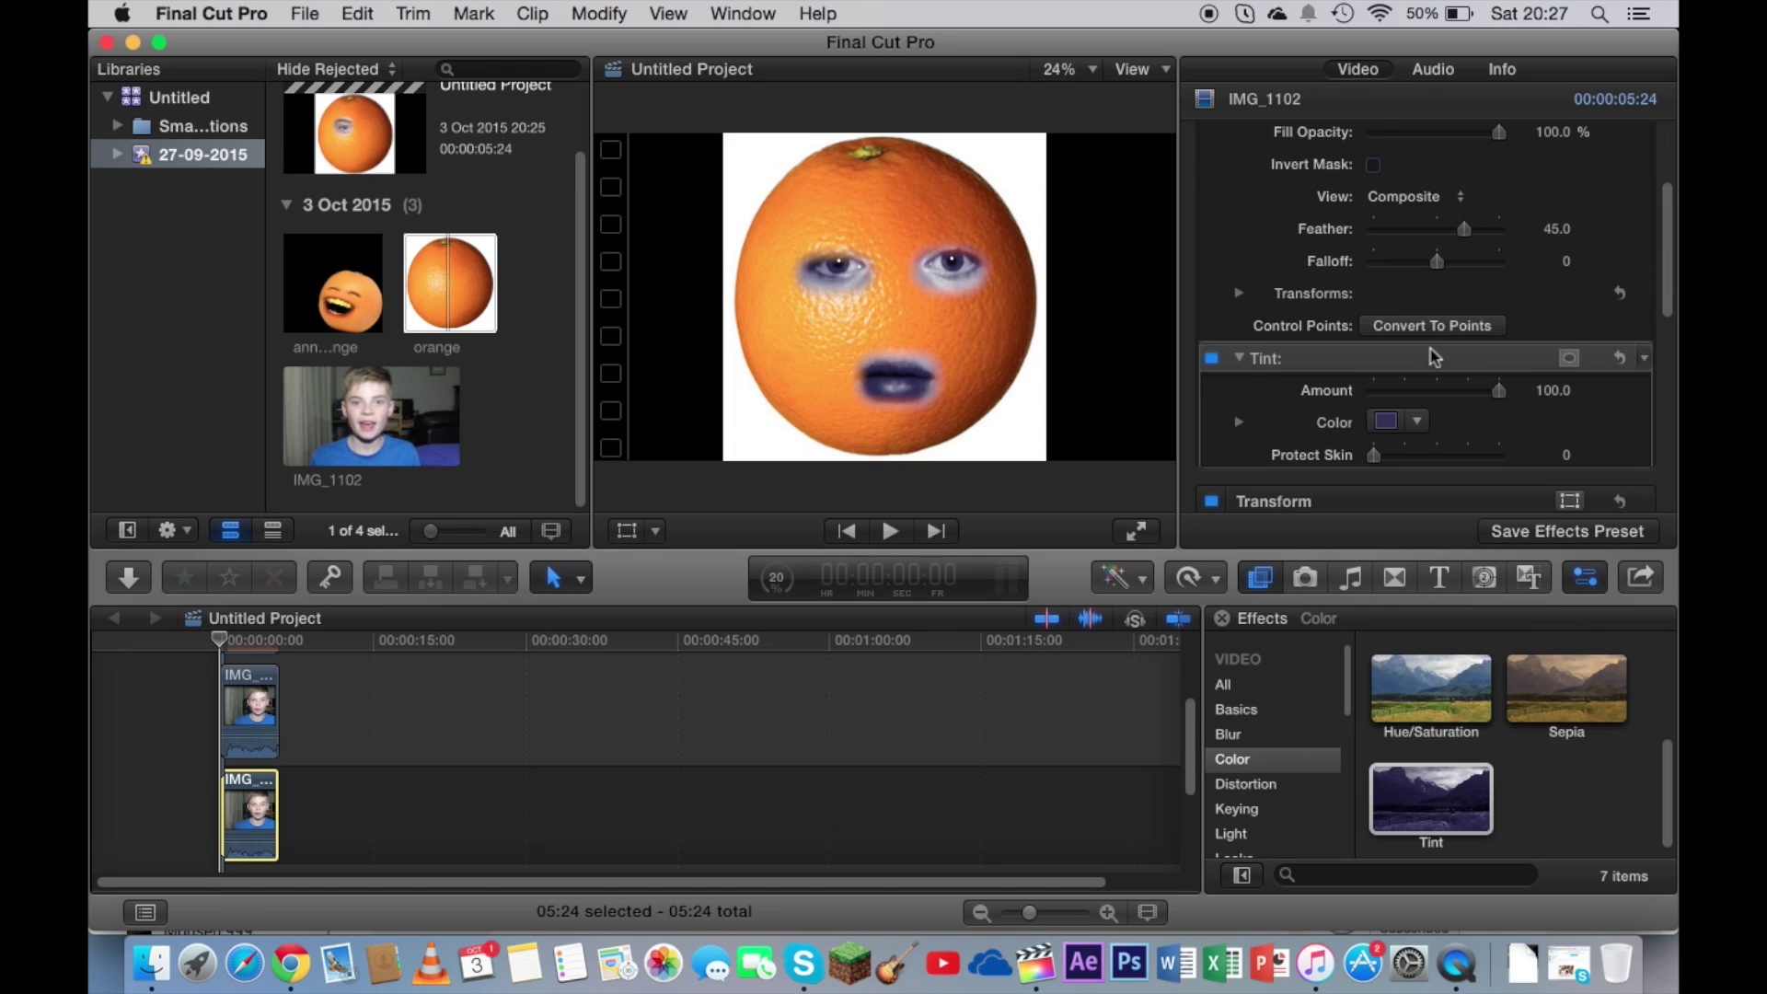
# Change the eye patch's Tint color to a slightly lightened orange.
pyautogui.click(1414, 413)
pyautogui.click(1435, 490)
pyautogui.click(1475, 452)
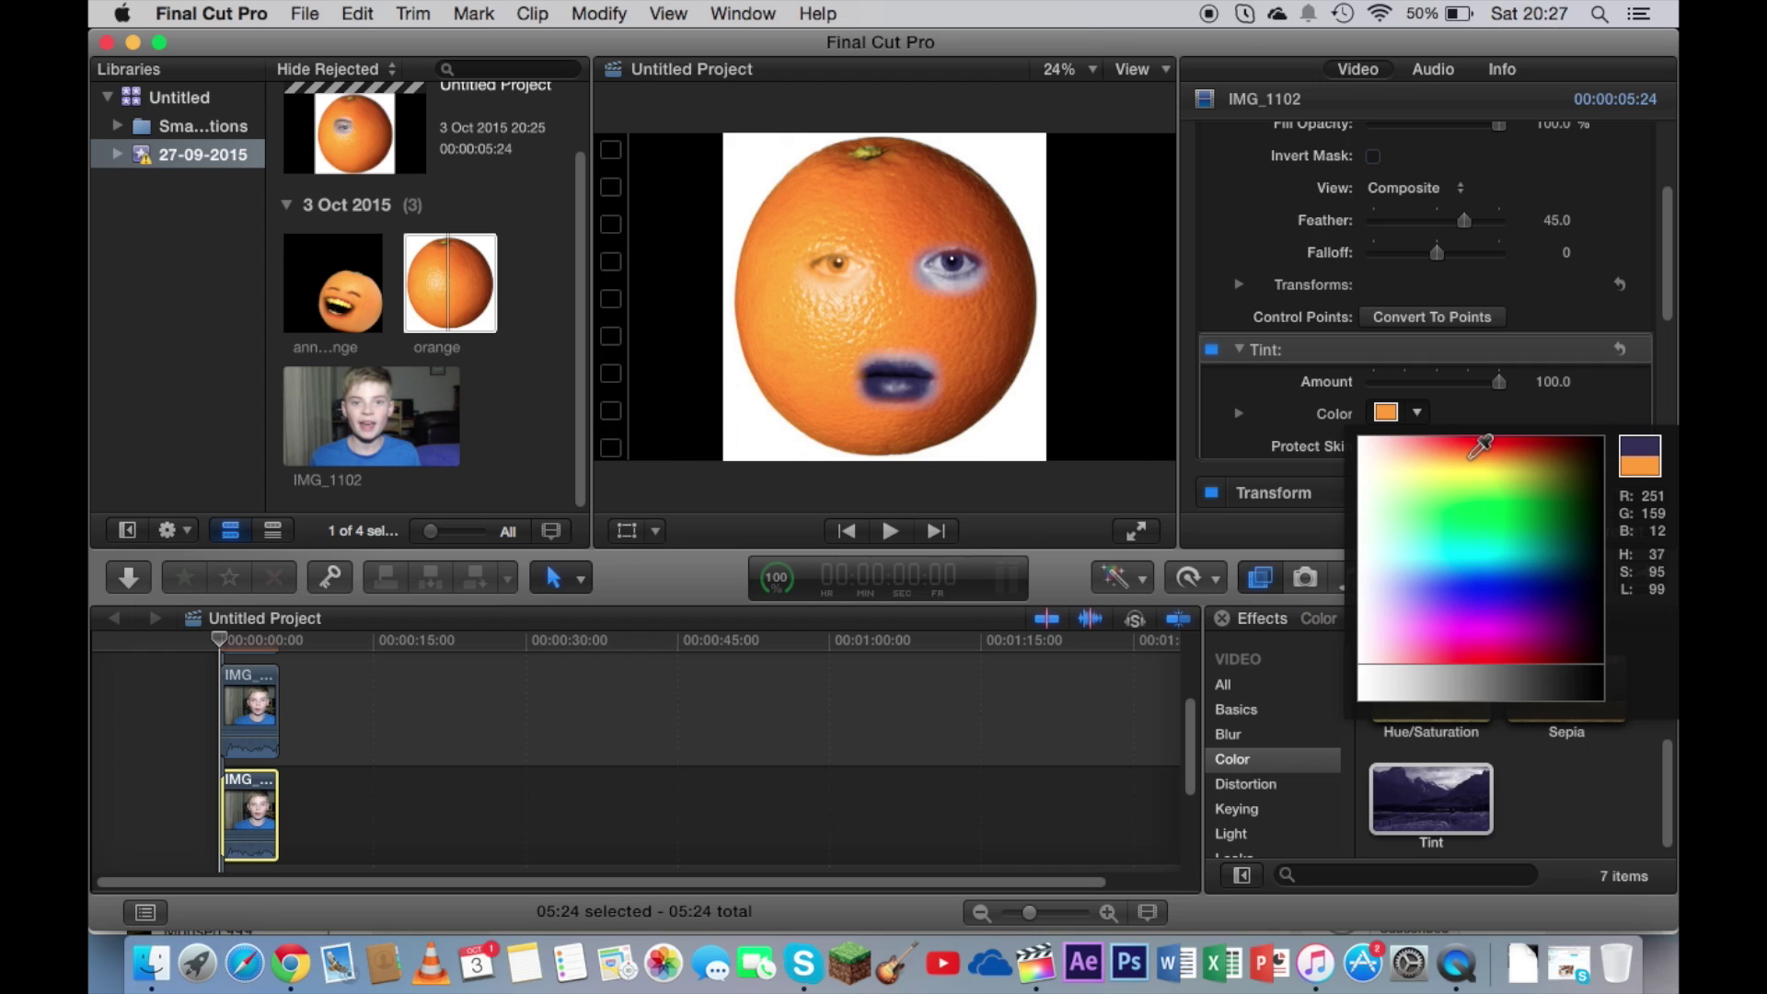
pyautogui.click(1468, 443)
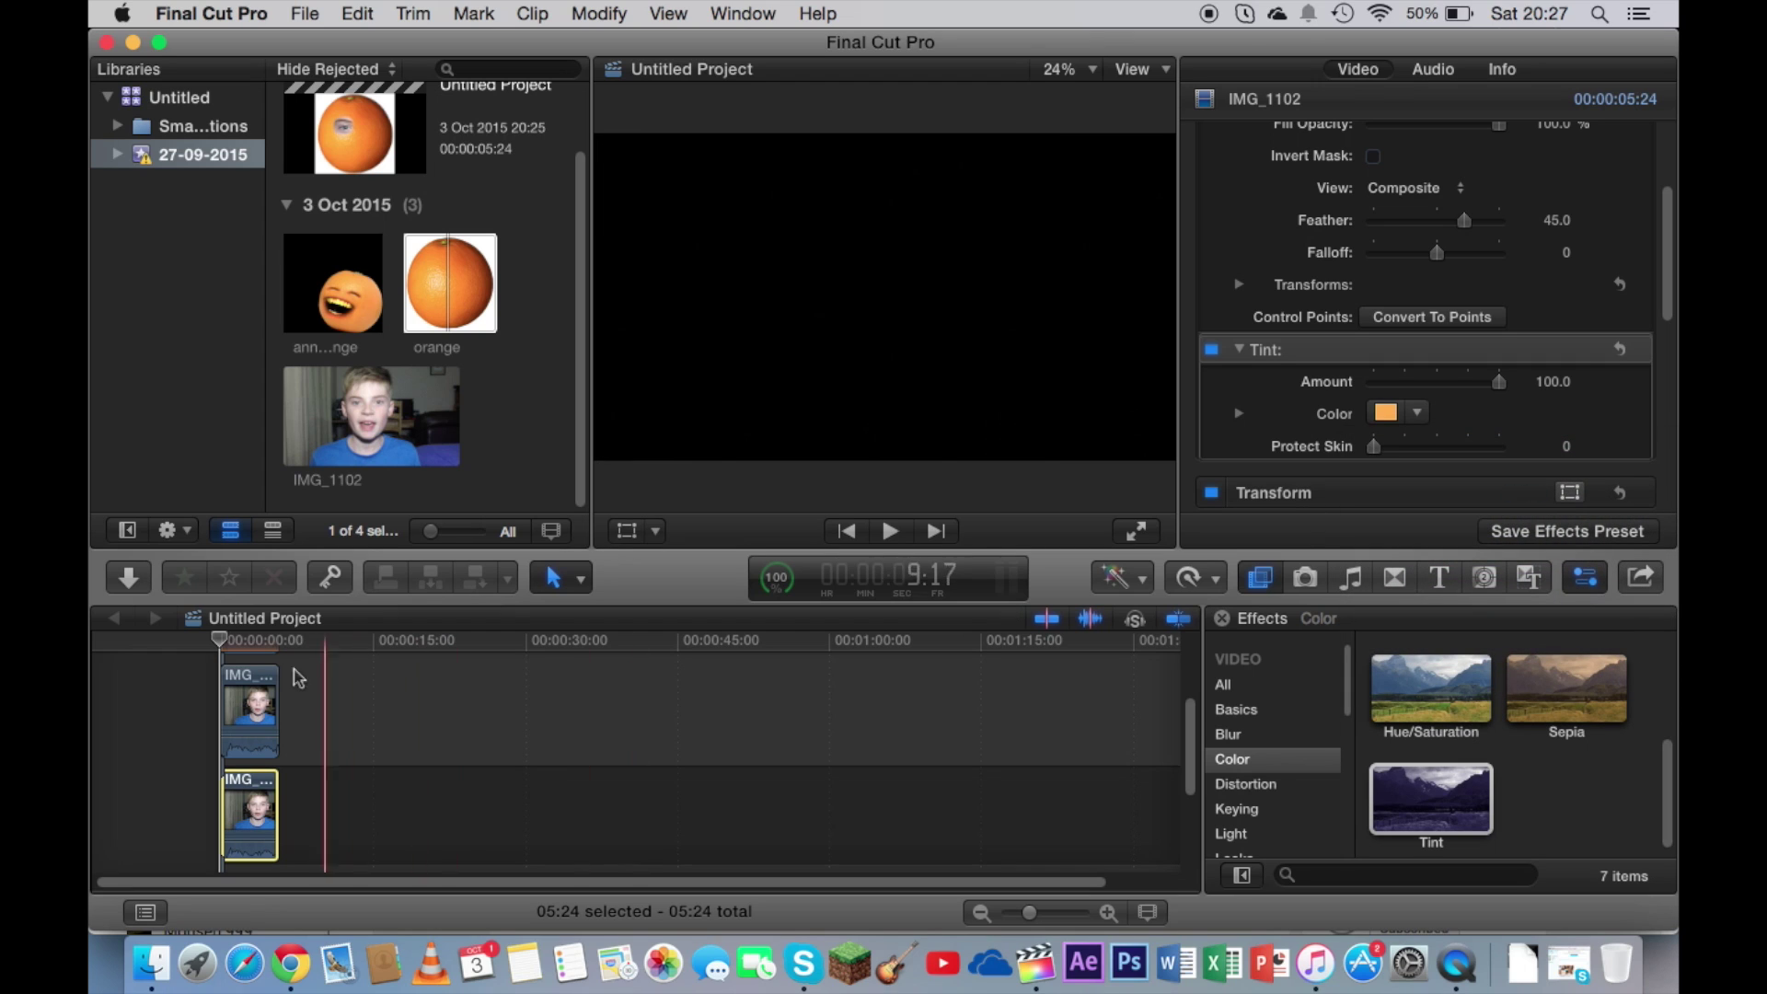
pyautogui.scroll(3, 1397, 429)
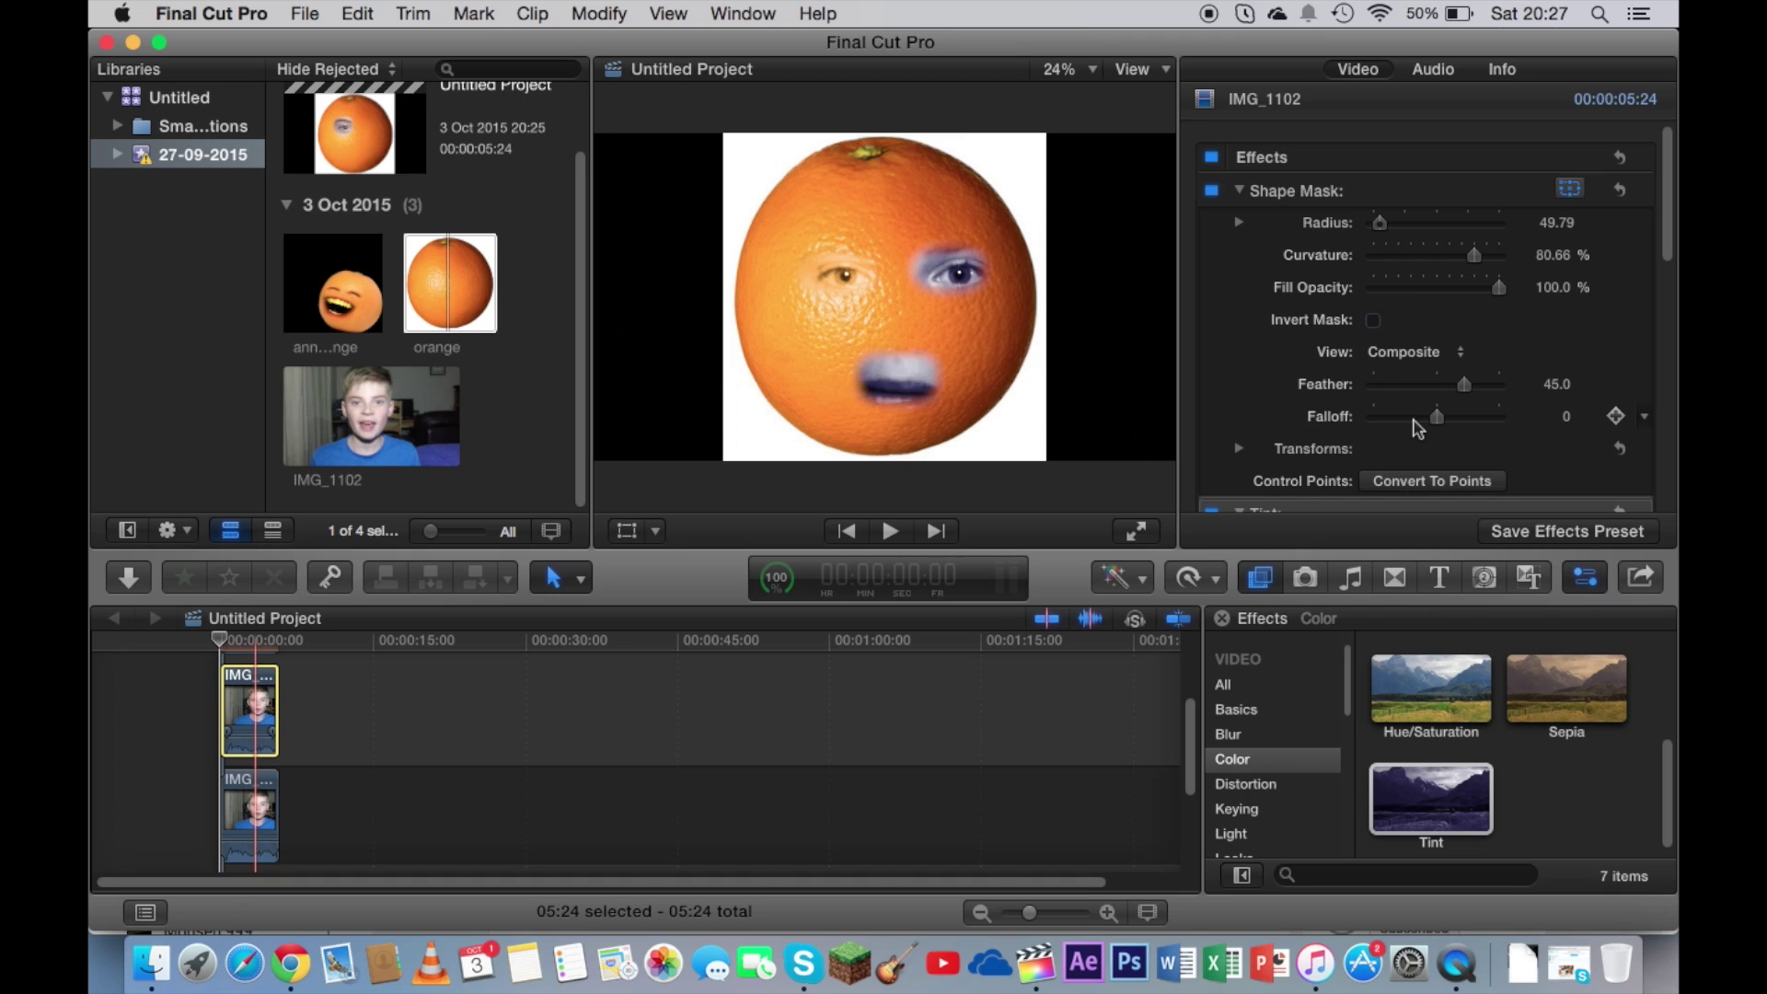
pyautogui.moveTo(1436, 414); pyautogui.dragTo(1414, 414)
pyautogui.scroll(-3, 1422, 424)
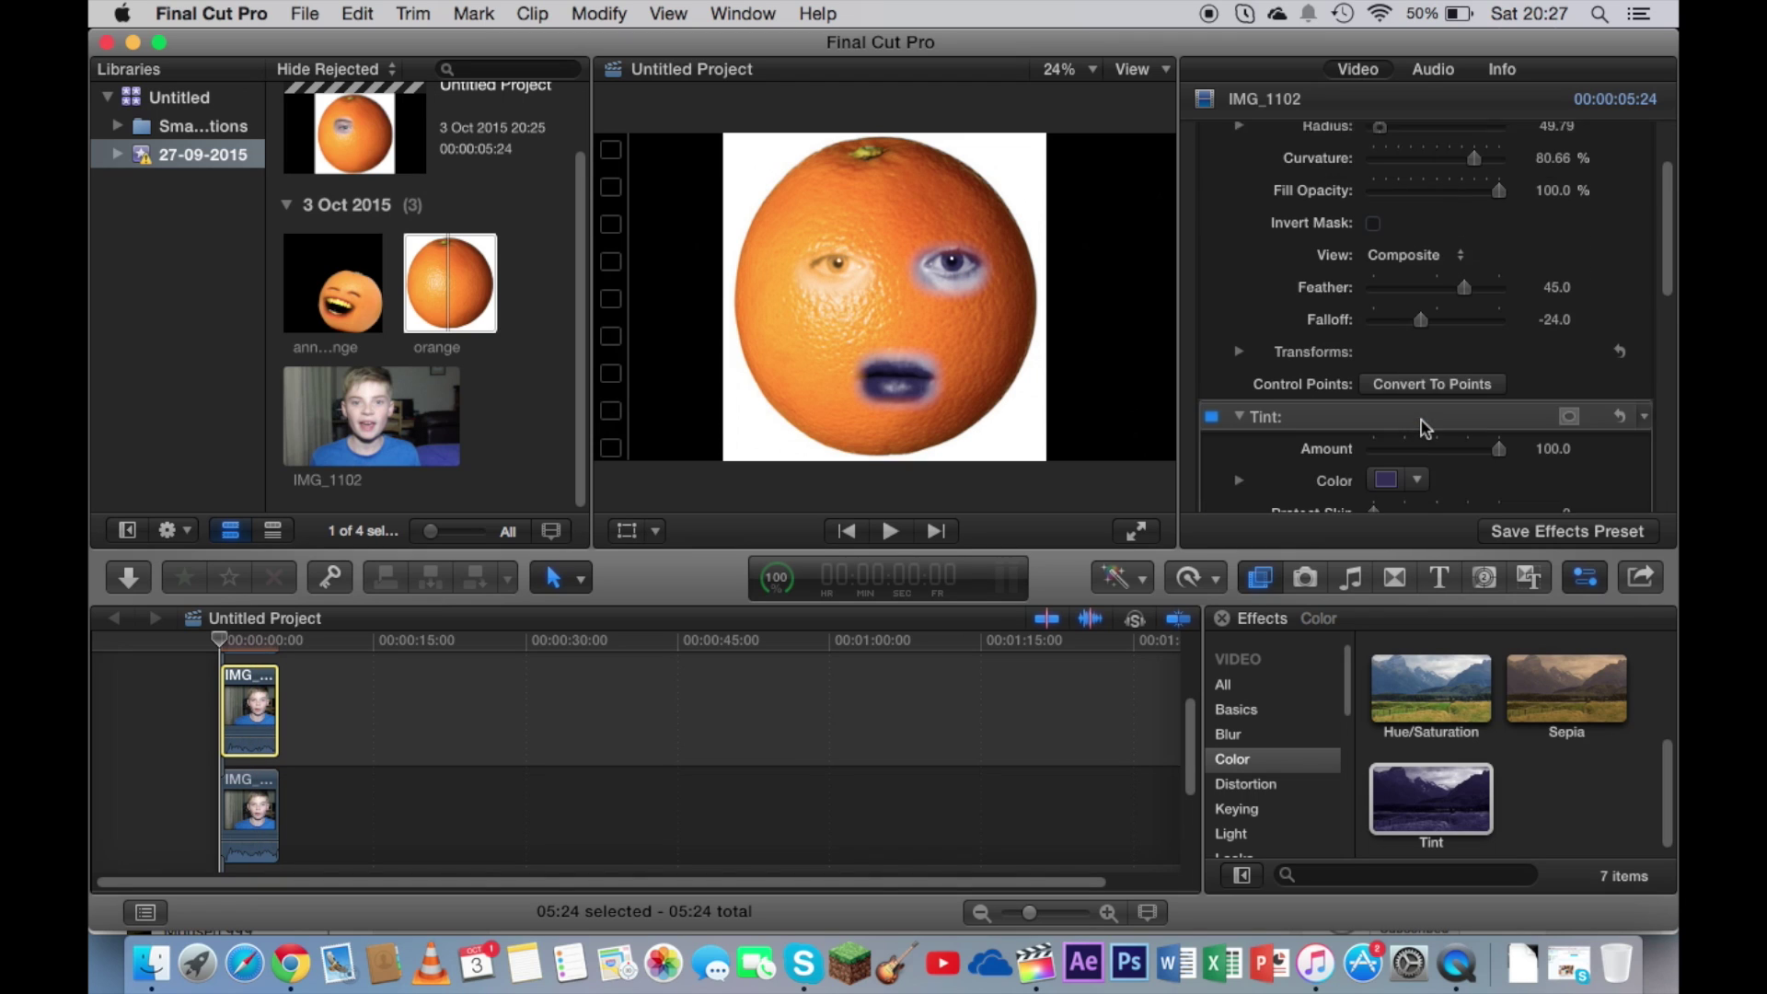
pyautogui.scroll(-2, 1423, 424)
# Refine the eye tint toward a paler orange, nudging it toward yellow and back.
pyautogui.click(1416, 443)
pyautogui.click(1421, 476)
pyautogui.moveTo(1422, 476); pyautogui.dragTo(1429, 478)
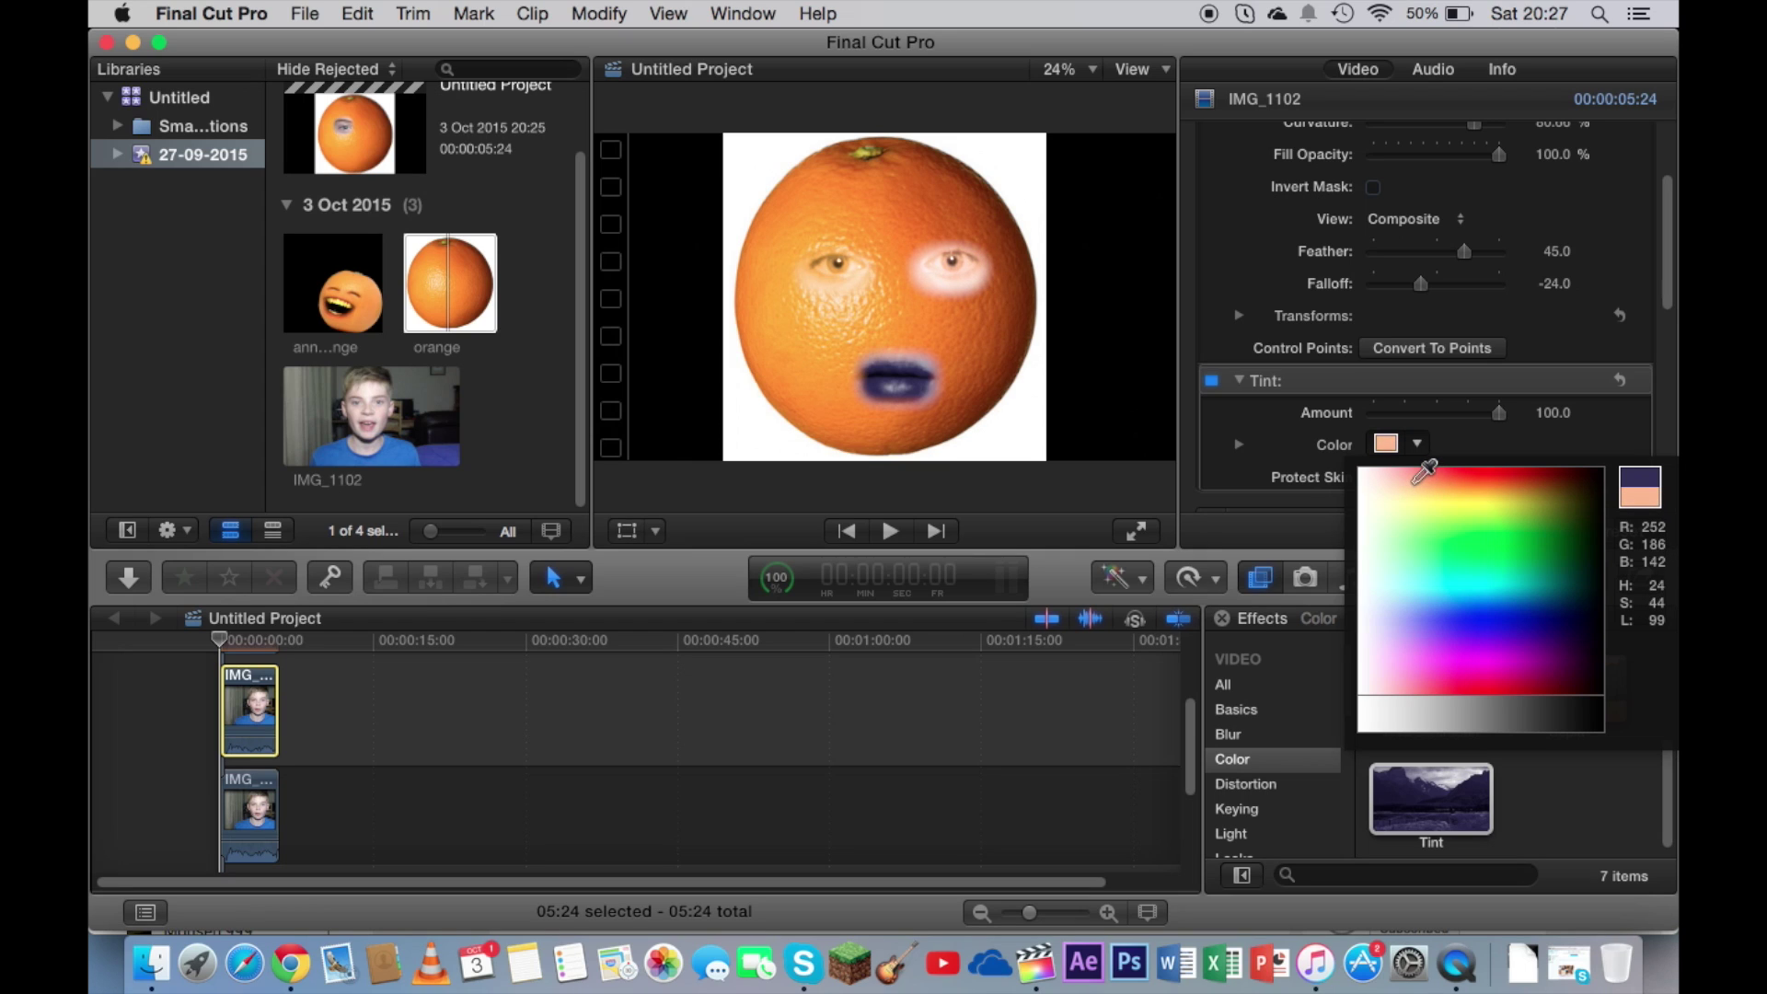
pyautogui.moveTo(1422, 474); pyautogui.dragTo(1431, 479)
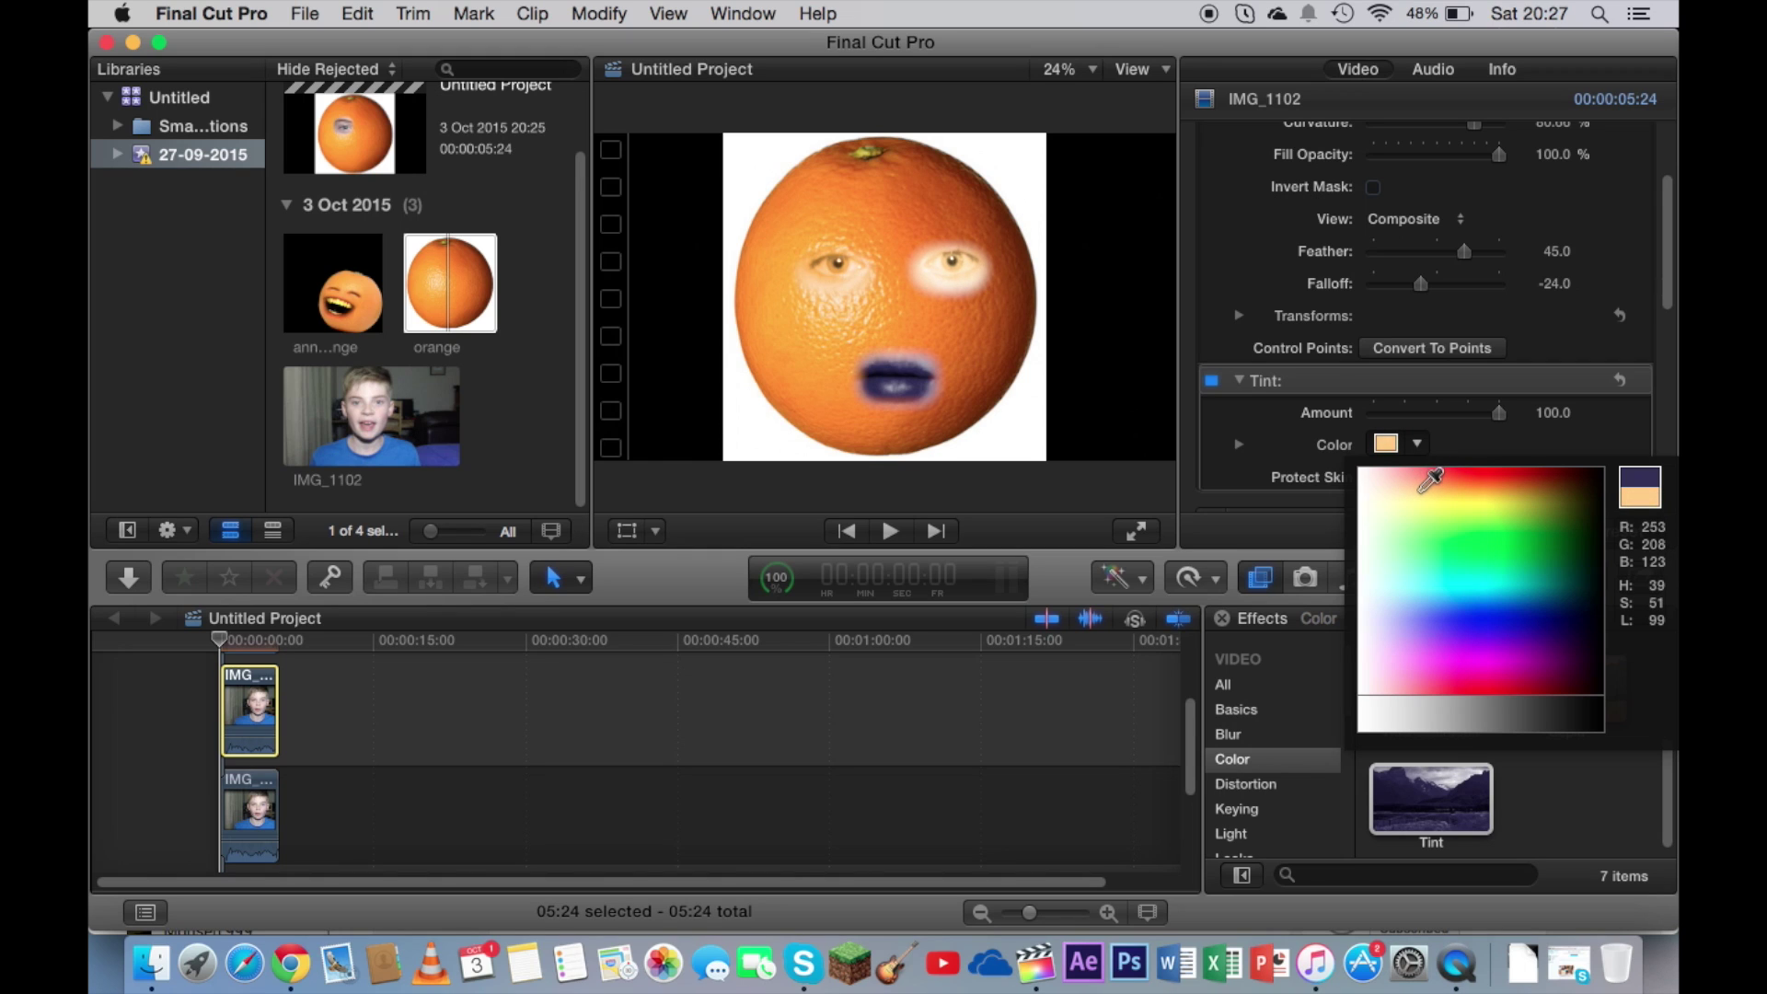
pyautogui.moveTo(1431, 479); pyautogui.dragTo(1422, 492)
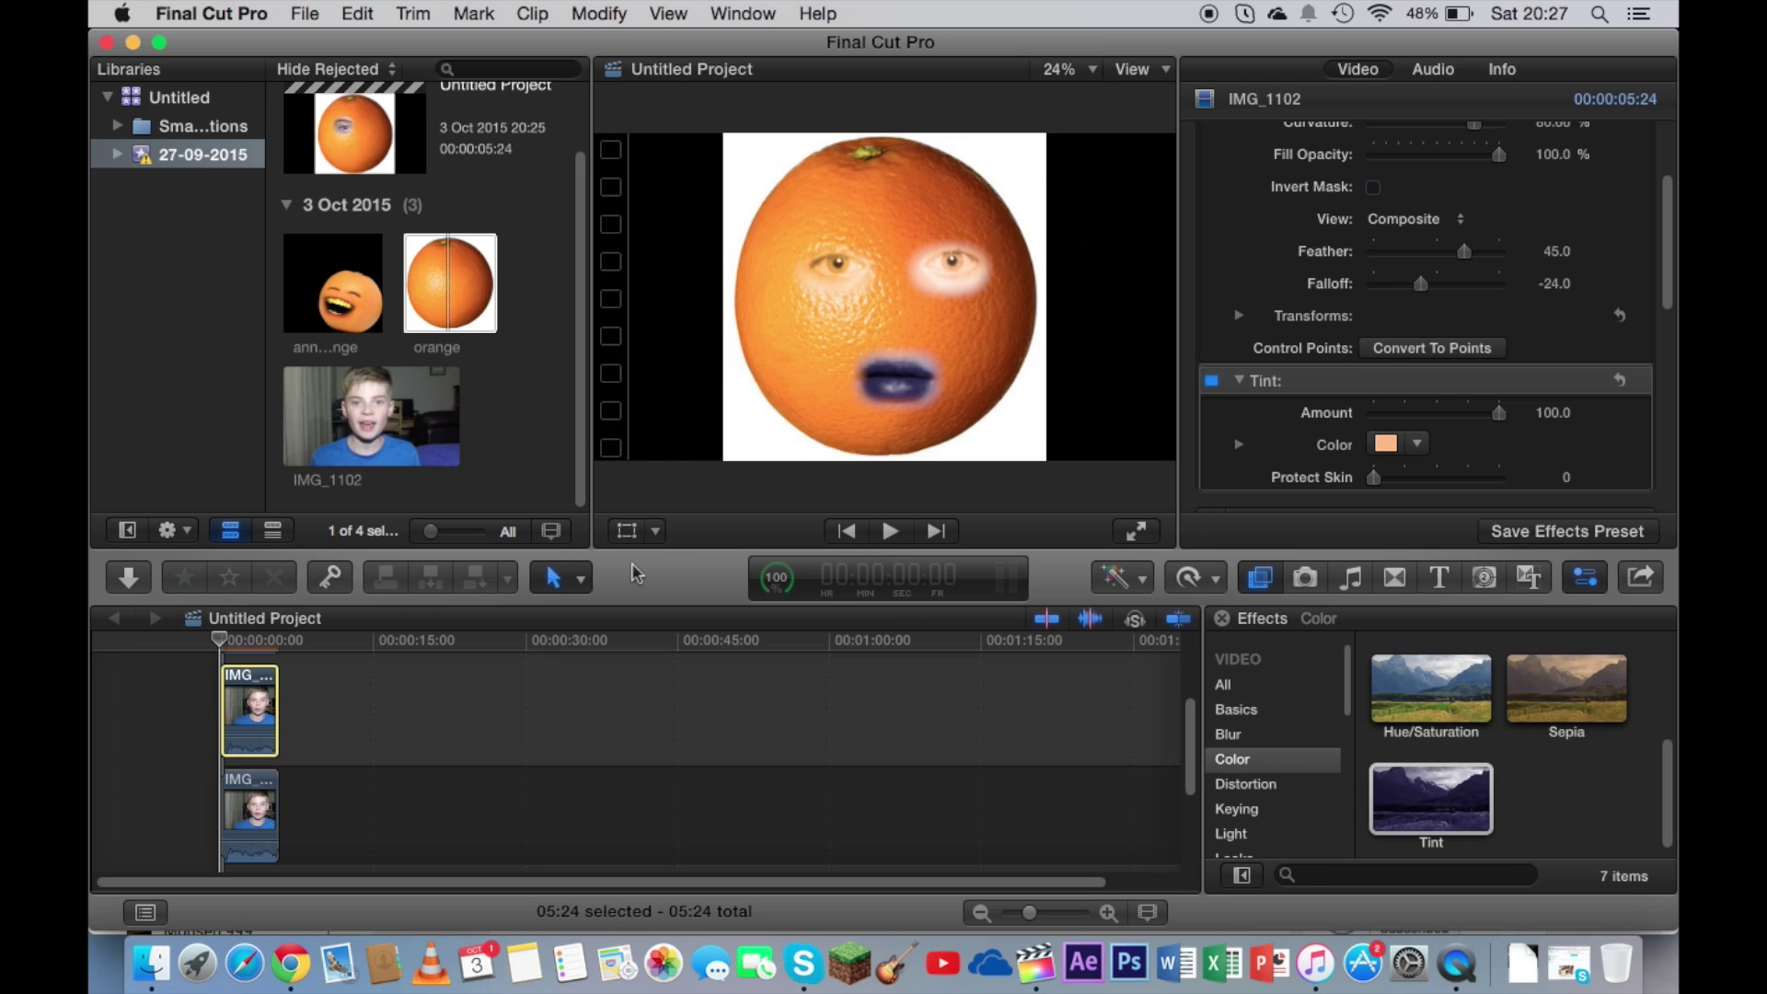
# Retint the lower eye clip from pinkish red to orange.
pyautogui.click(265, 784)
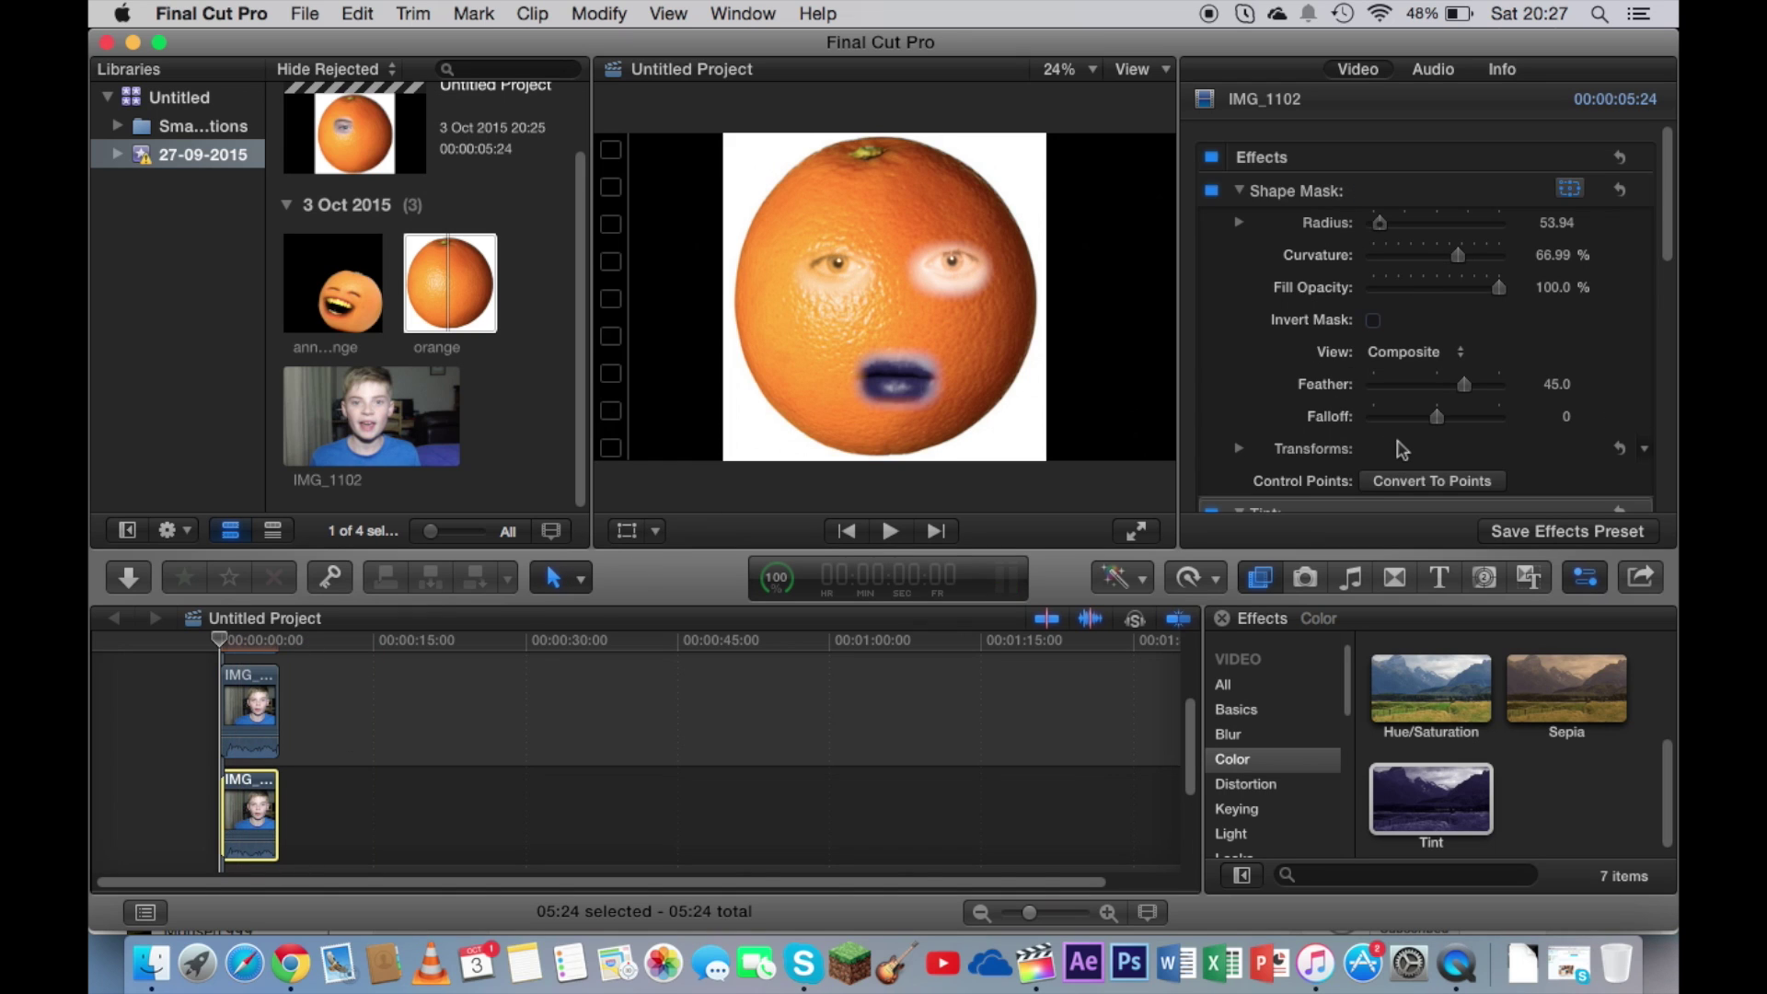
pyautogui.scroll(-3, 1399, 449)
pyautogui.scroll(-2, 1400, 446)
pyautogui.click(1417, 279)
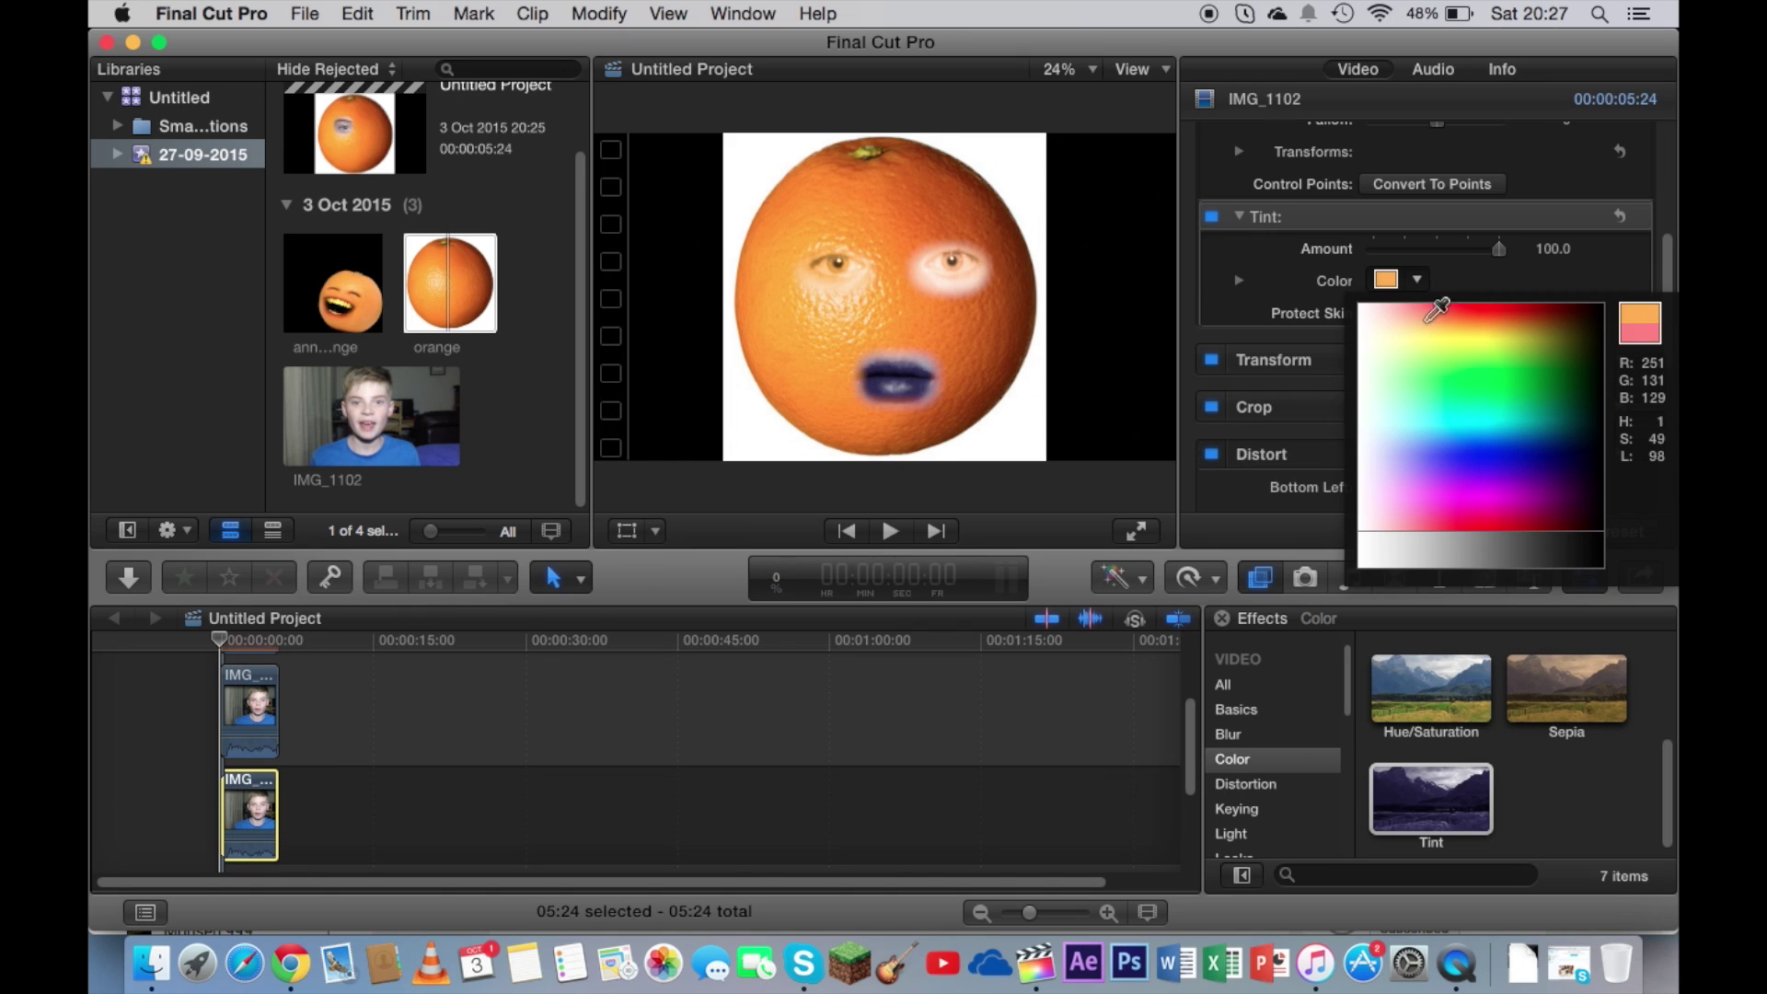
pyautogui.moveTo(1437, 306); pyautogui.dragTo(1438, 315)
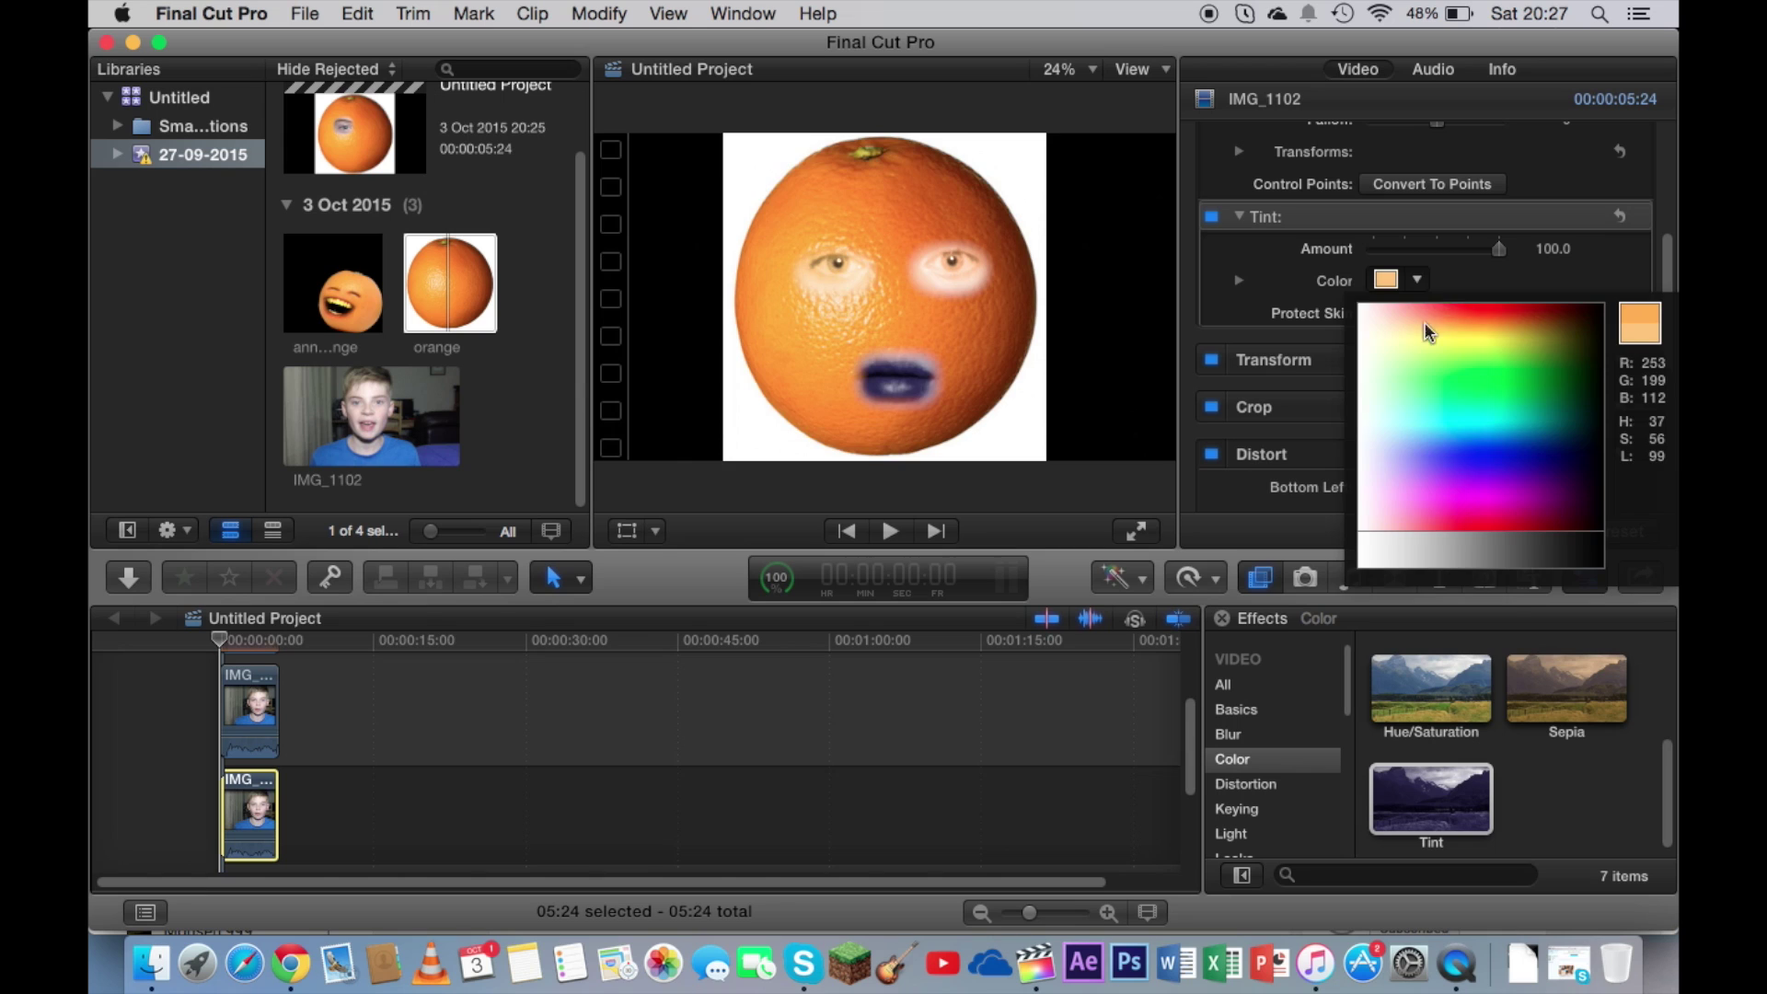
pyautogui.click(296, 730)
# Retint the upper eye clip a paler, slightly yellower orange.
pyautogui.click(263, 715)
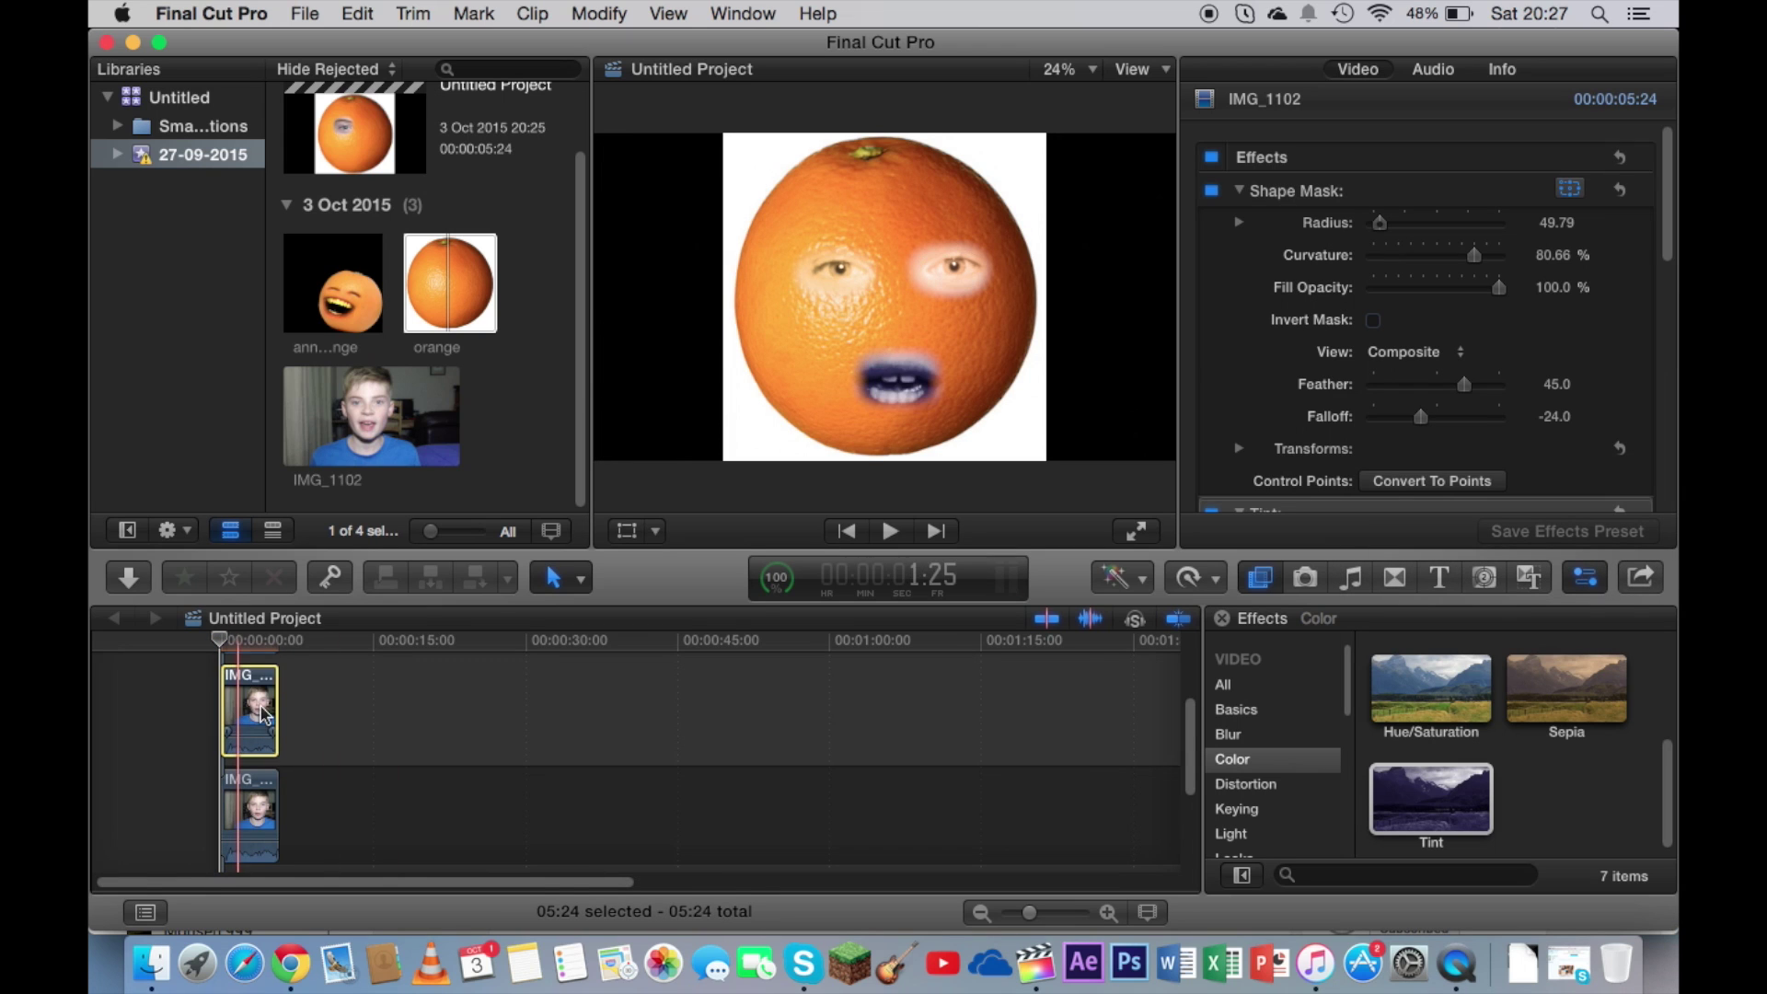
pyautogui.scroll(-3, 1282, 494)
pyautogui.scroll(-3, 1380, 402)
pyautogui.click(1422, 353)
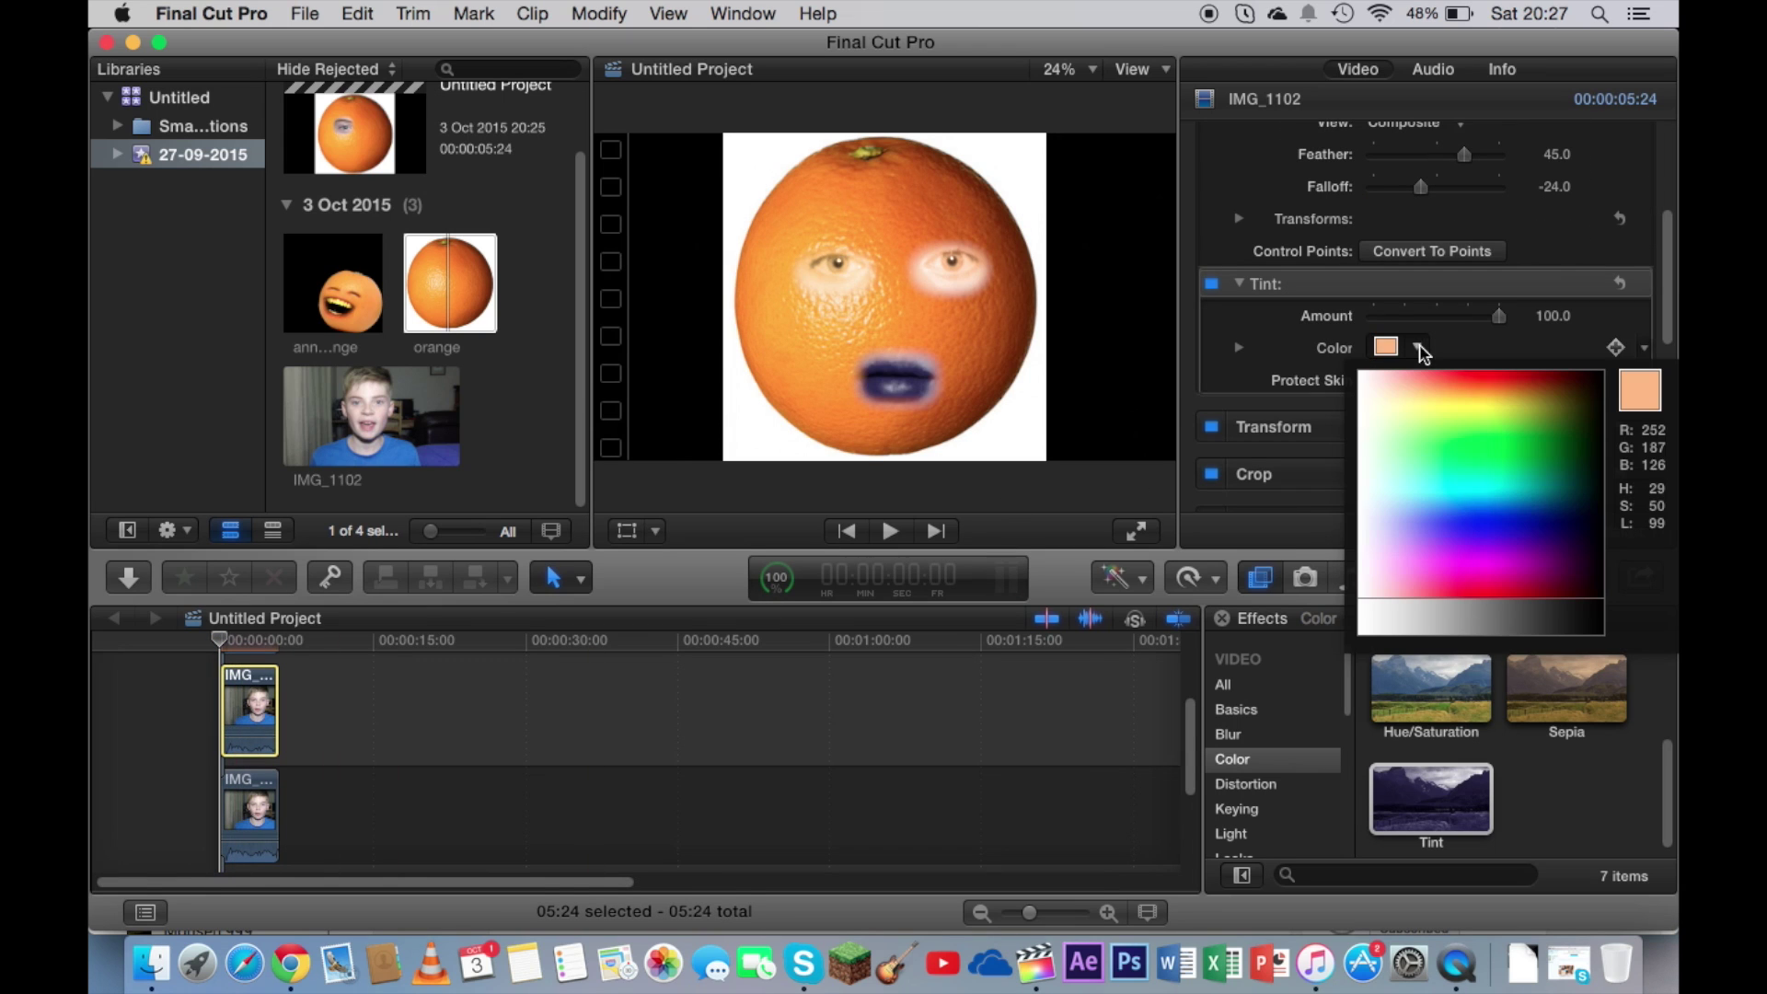
pyautogui.moveTo(1409, 391); pyautogui.dragTo(1419, 377)
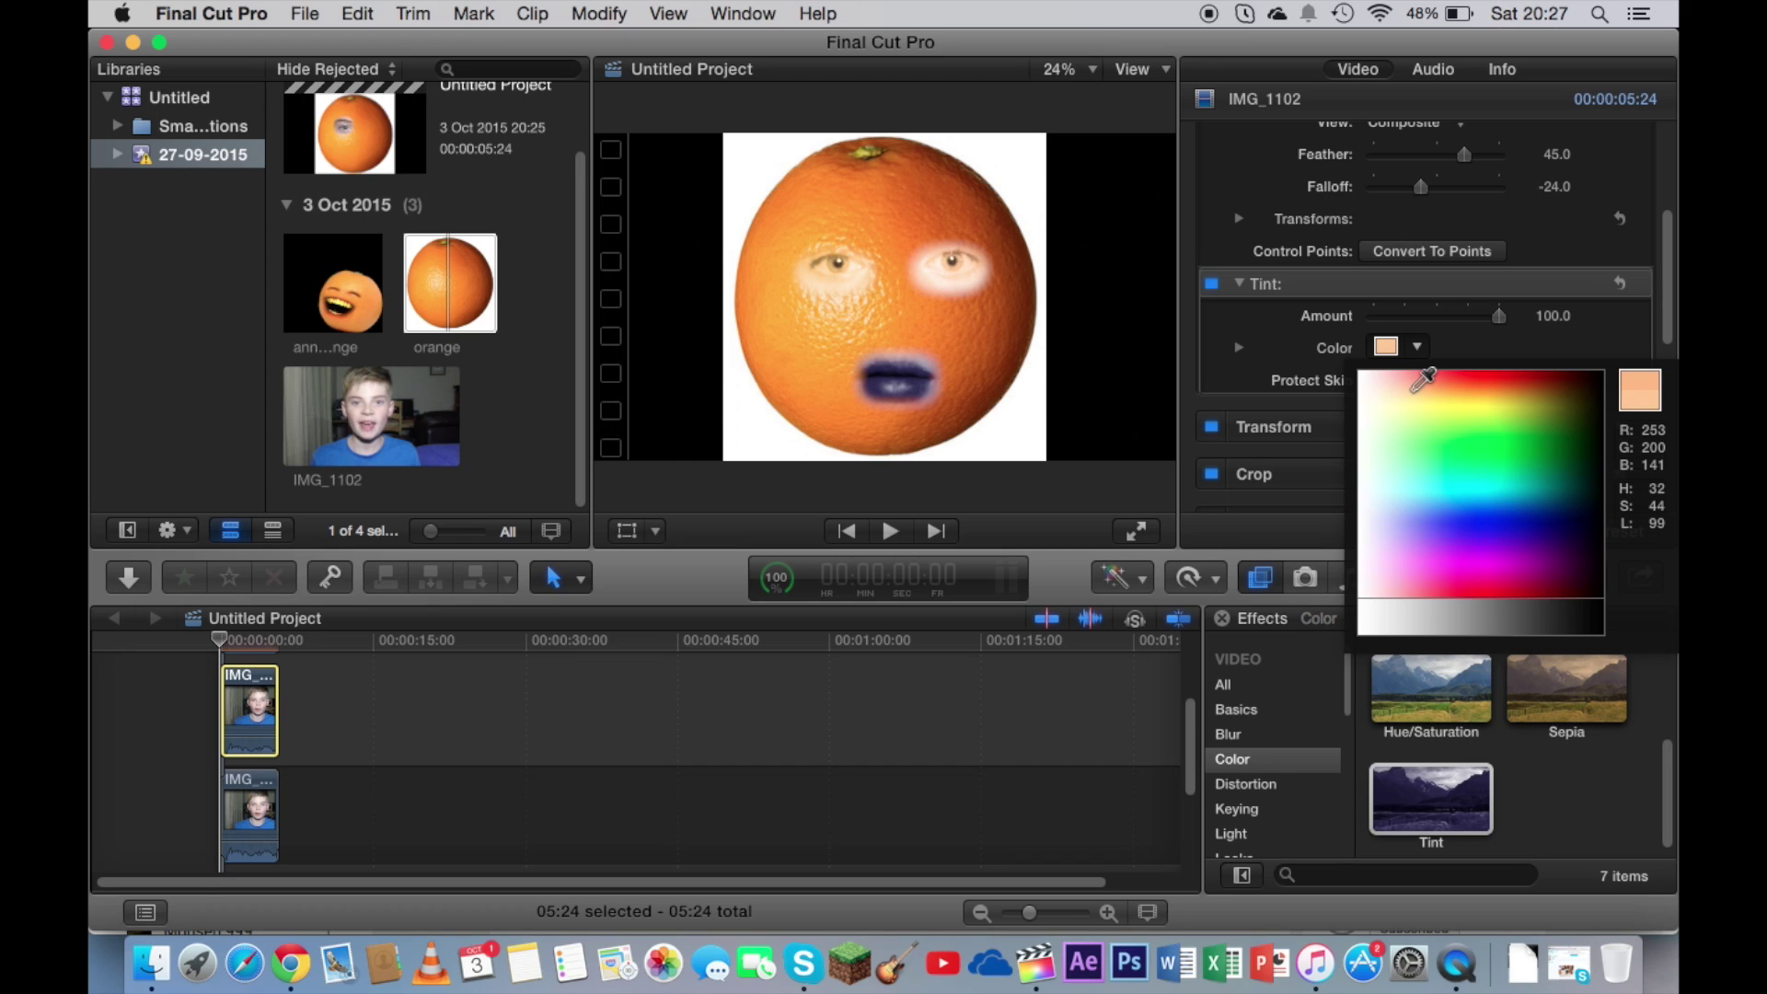
pyautogui.moveTo(1421, 381)
pyautogui.mouseDown()
pyautogui.moveTo(1429, 413)
pyautogui.moveTo(1435, 381)
pyautogui.mouseUp()
pyautogui.click(1396, 346)
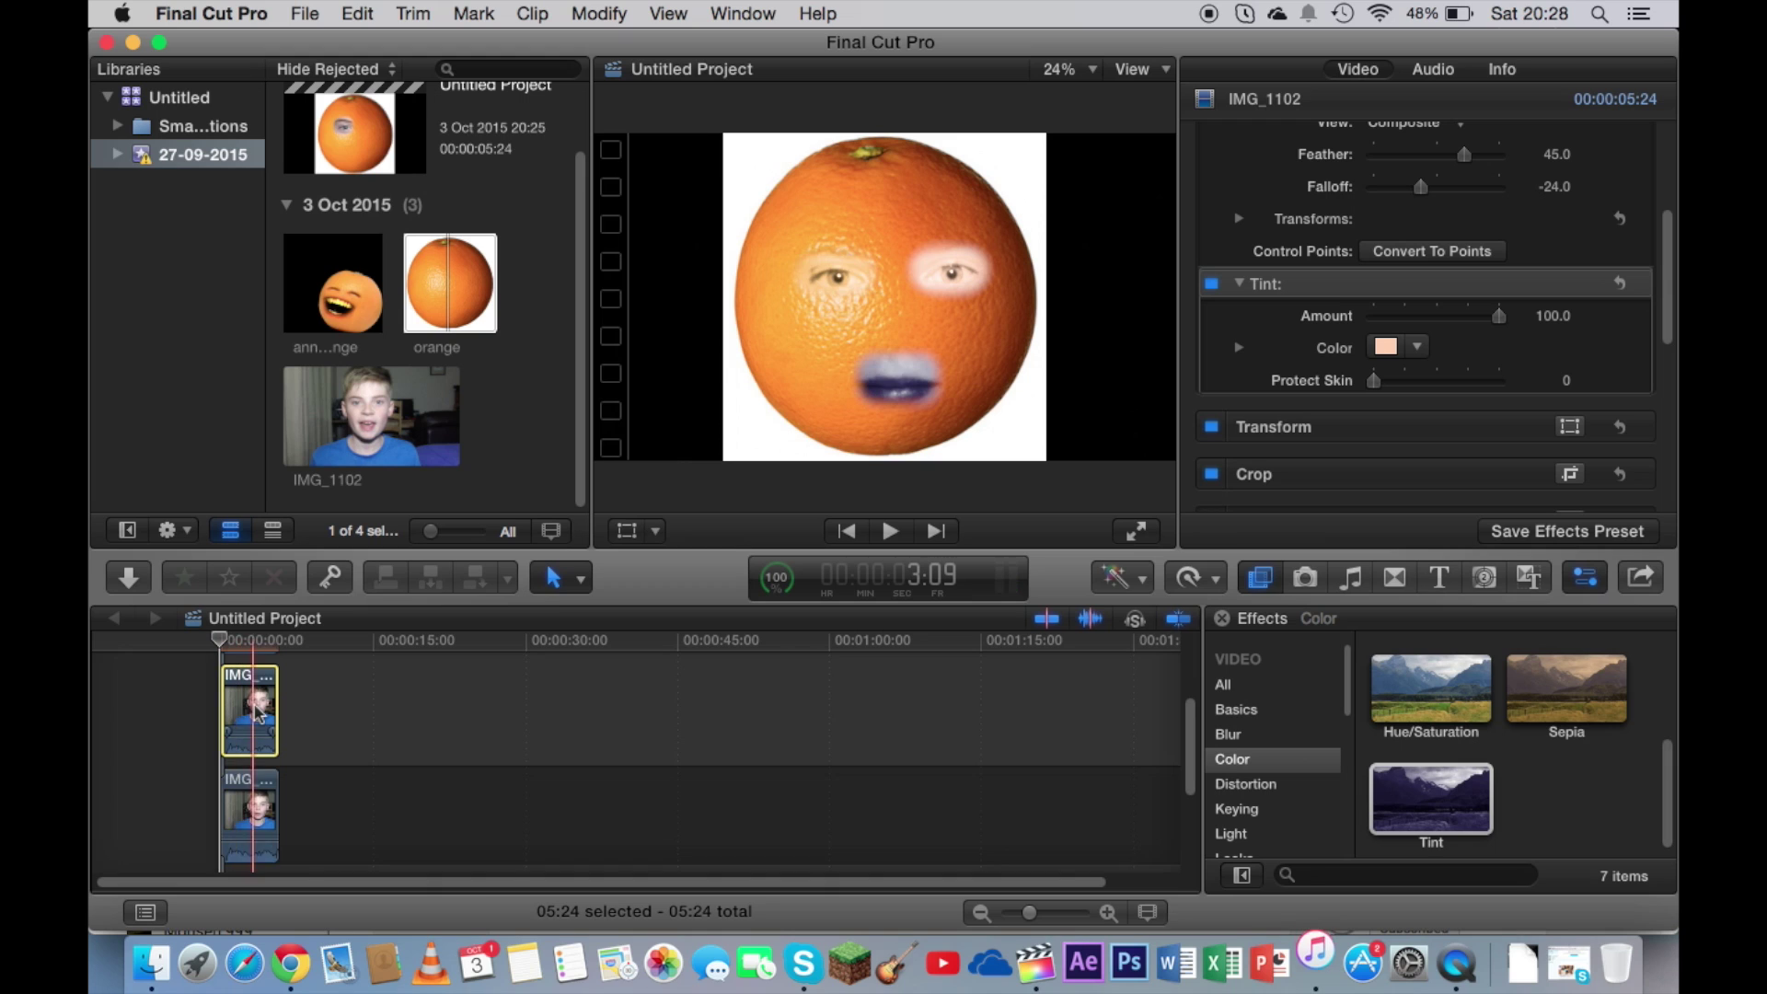
pyautogui.scroll(5, 1582, 317)
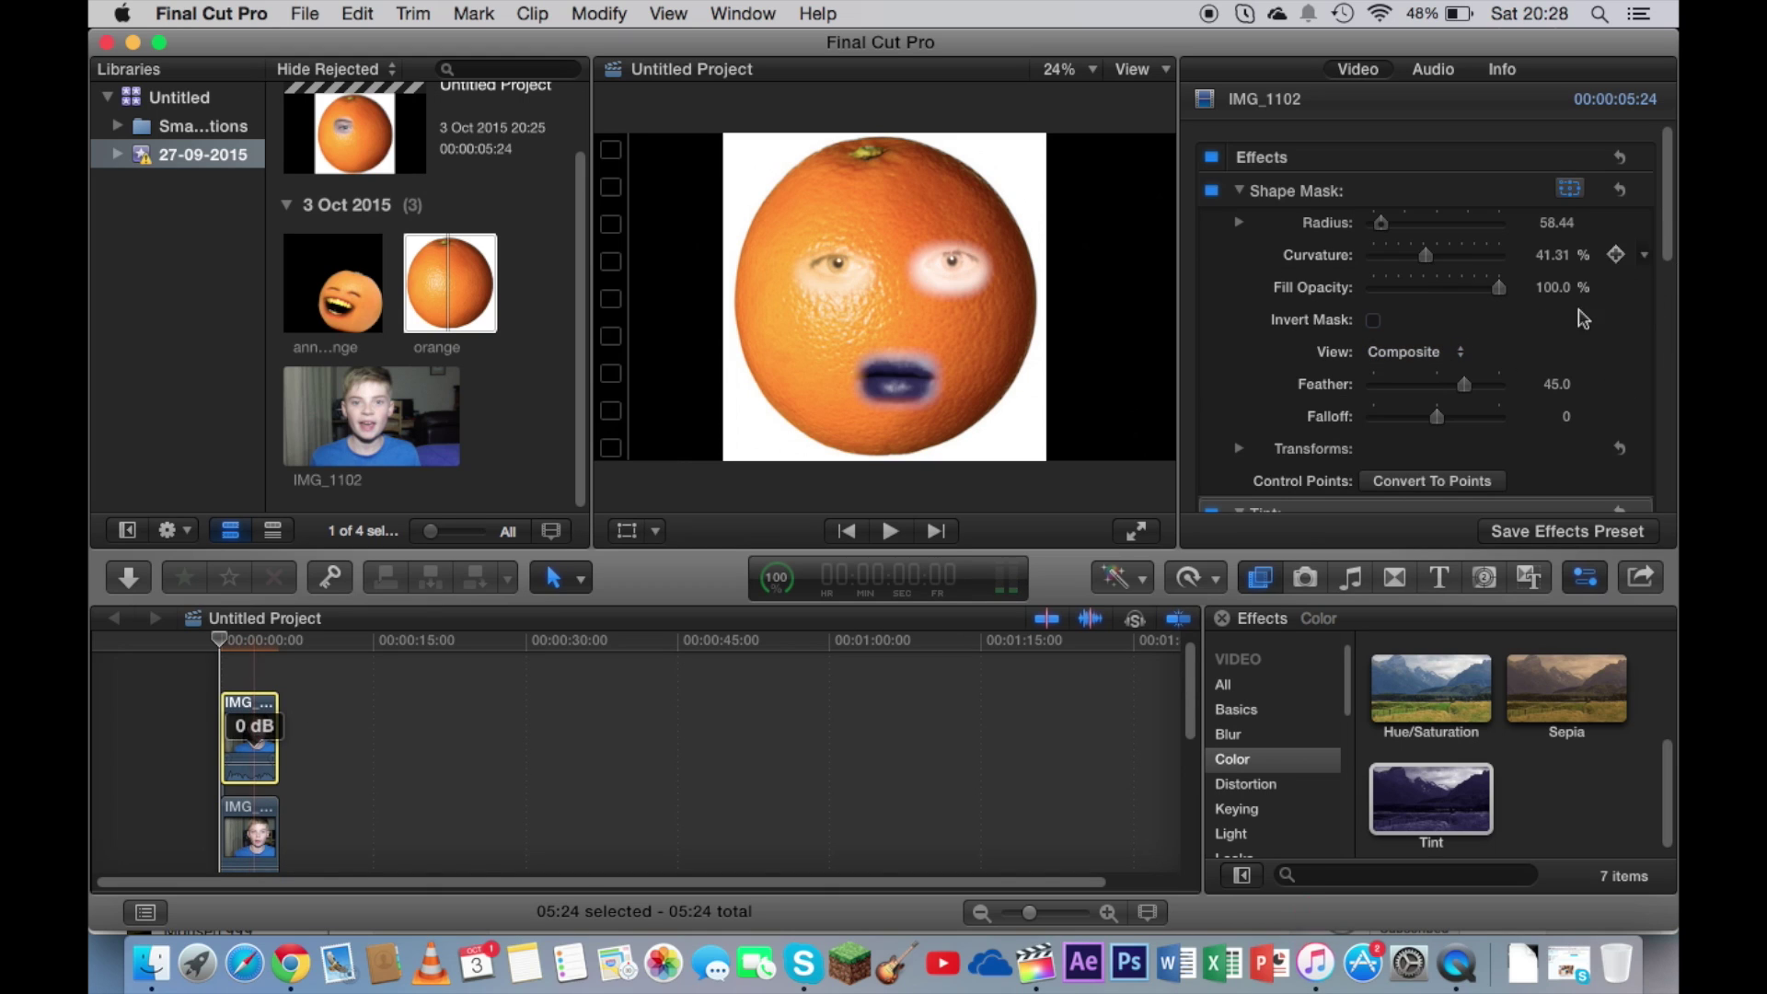
pyautogui.scroll(-4, 1582, 318)
pyautogui.scroll(-1, 1499, 375)
# Change the mouth clip's Tint color from blue to a pale light orange.
pyautogui.click(1387, 376)
pyautogui.click(1419, 409)
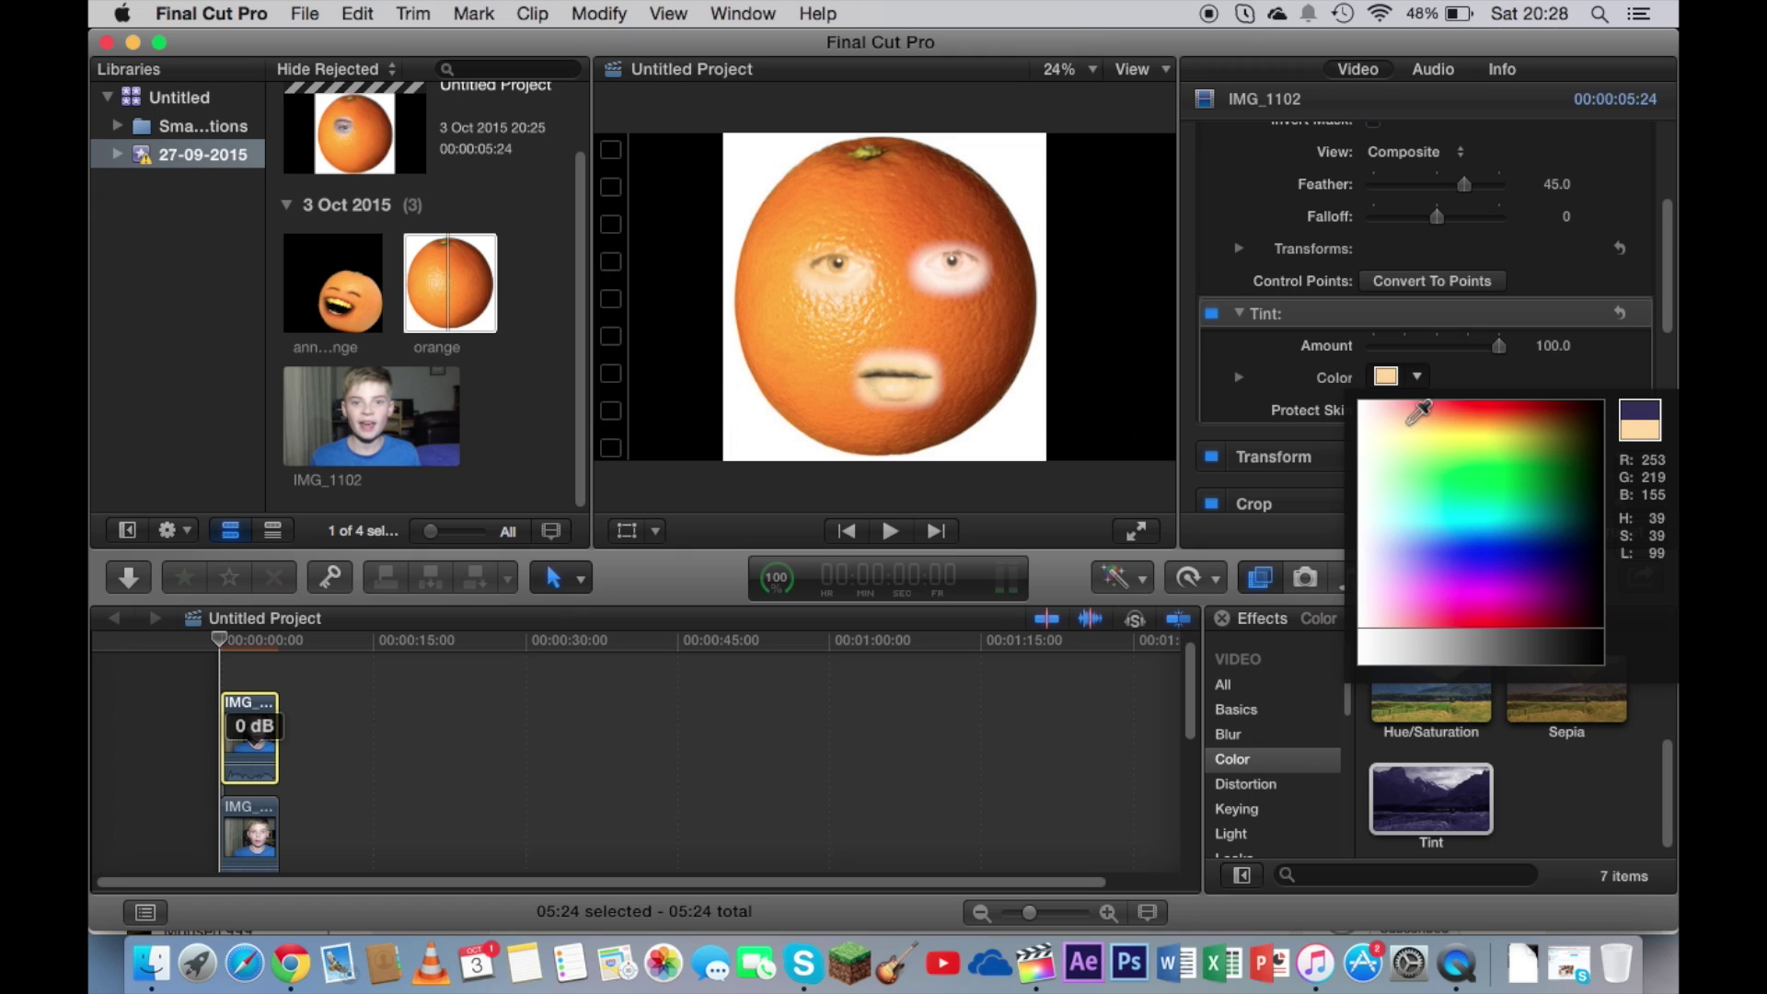
pyautogui.click(1422, 412)
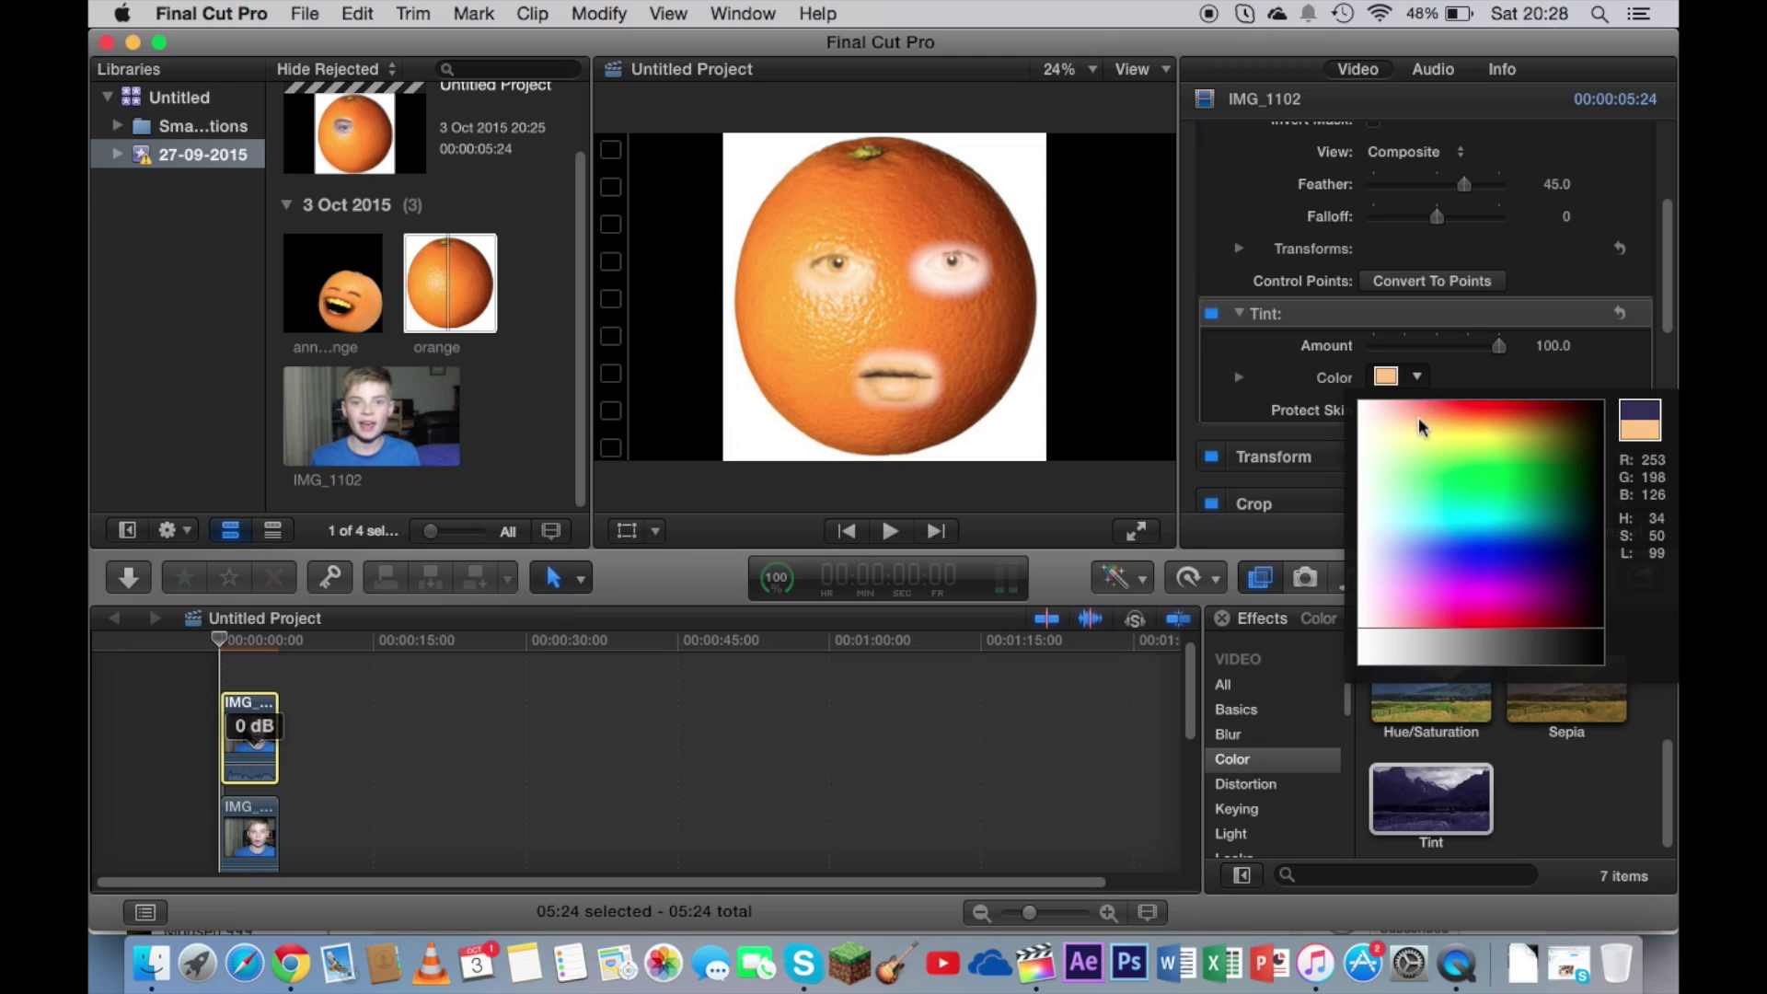
pyautogui.click(517, 544)
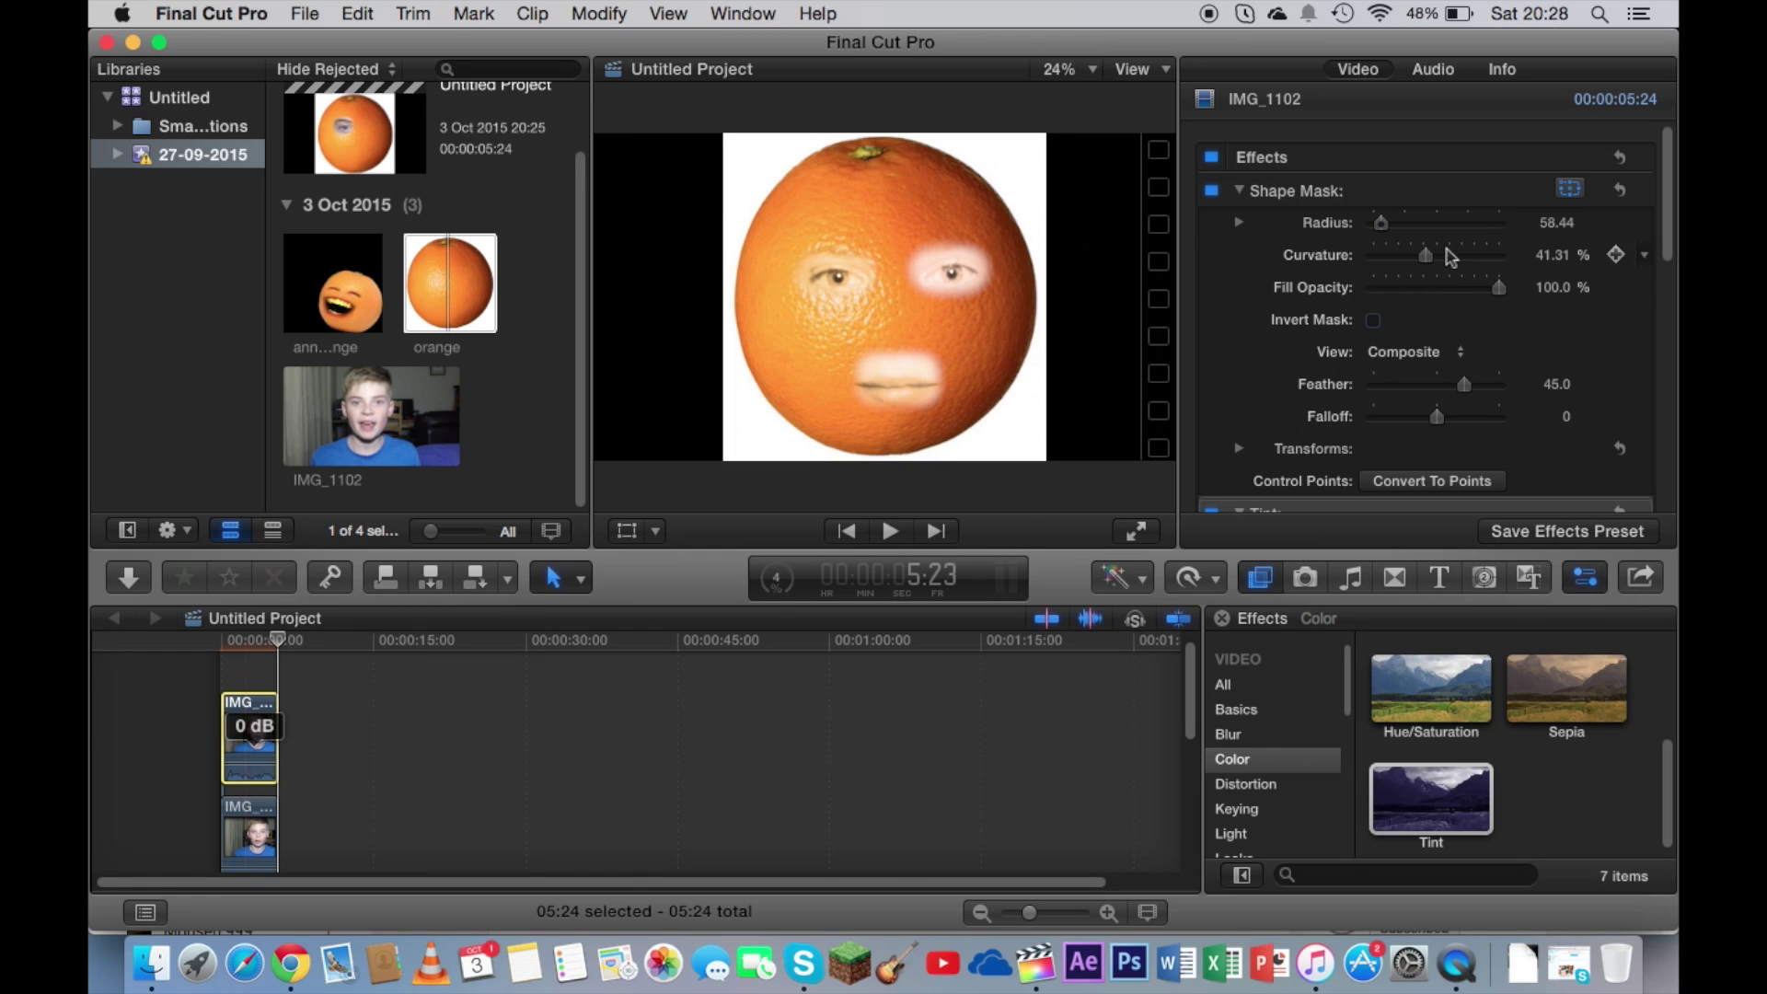
# Try a lower mask fill opacity and a much softer mouth mask feather.
pyautogui.moveTo(1502, 292)
pyautogui.moveTo(1501, 287); pyautogui.dragTo(1549, 302)
pyautogui.scroll(-3, 1609, 385)
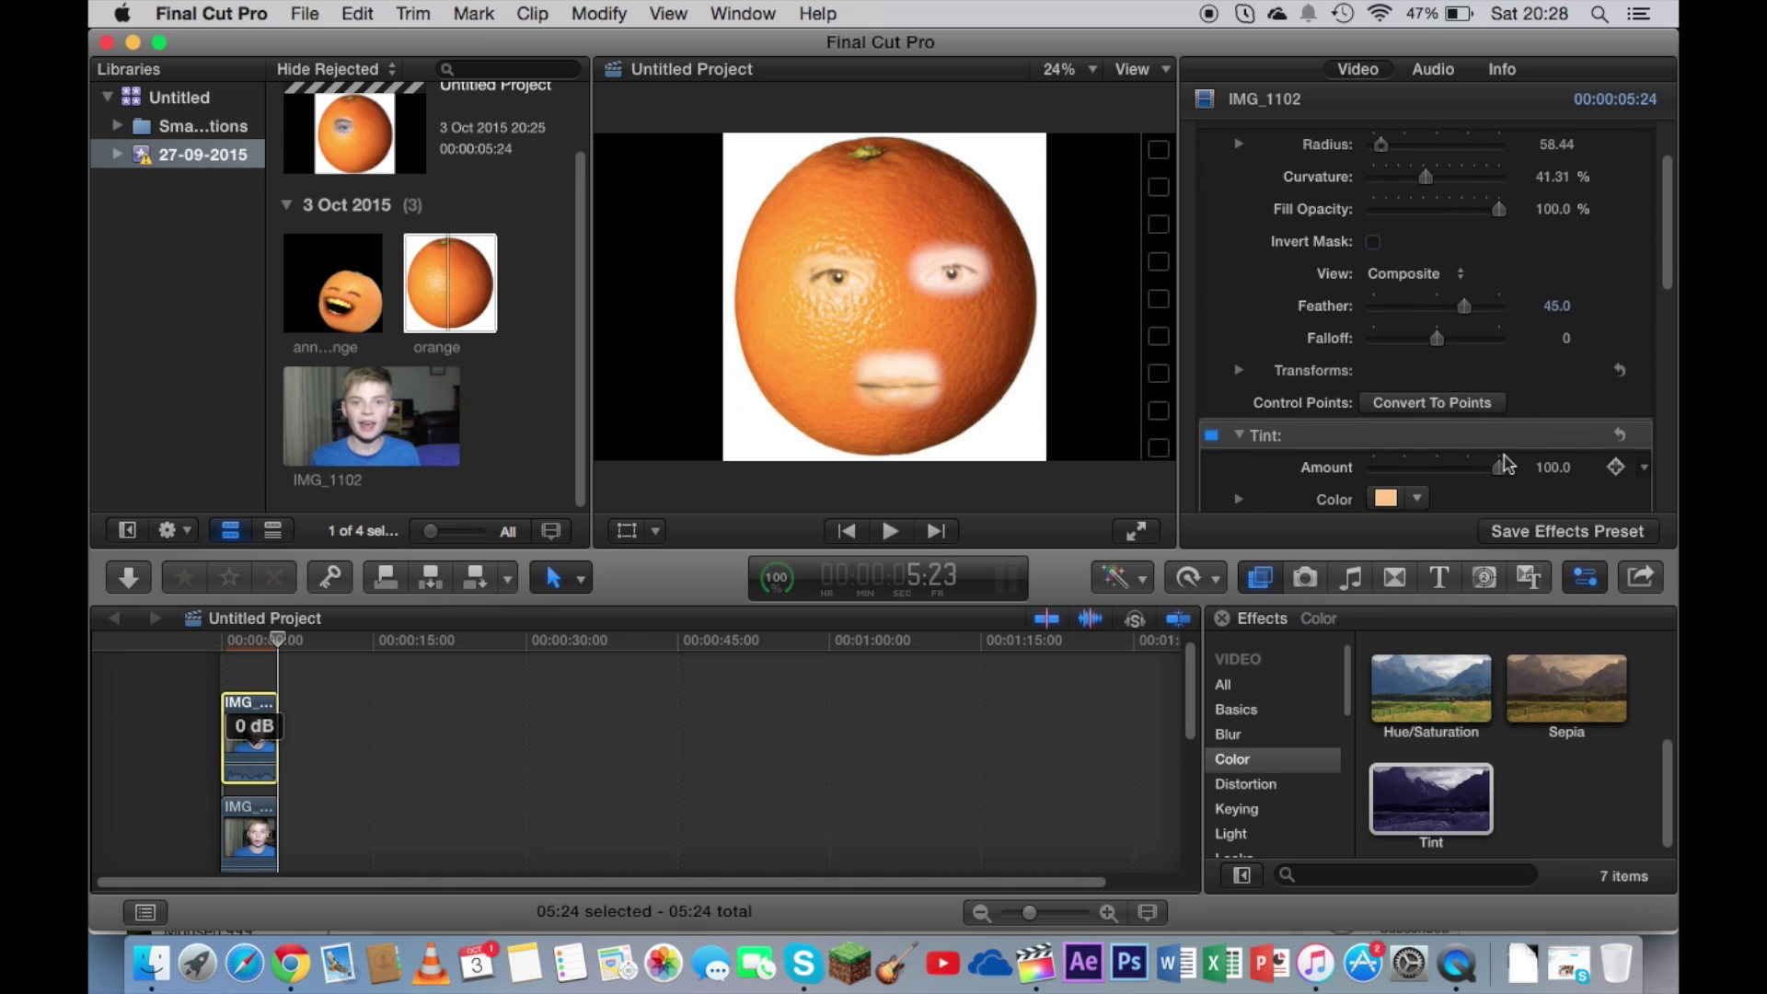
pyautogui.moveTo(1465, 305)
pyautogui.mouseDown()
pyautogui.moveTo(1514, 313)
pyautogui.moveTo(1463, 306)
pyautogui.moveTo(1497, 299)
pyautogui.mouseUp()
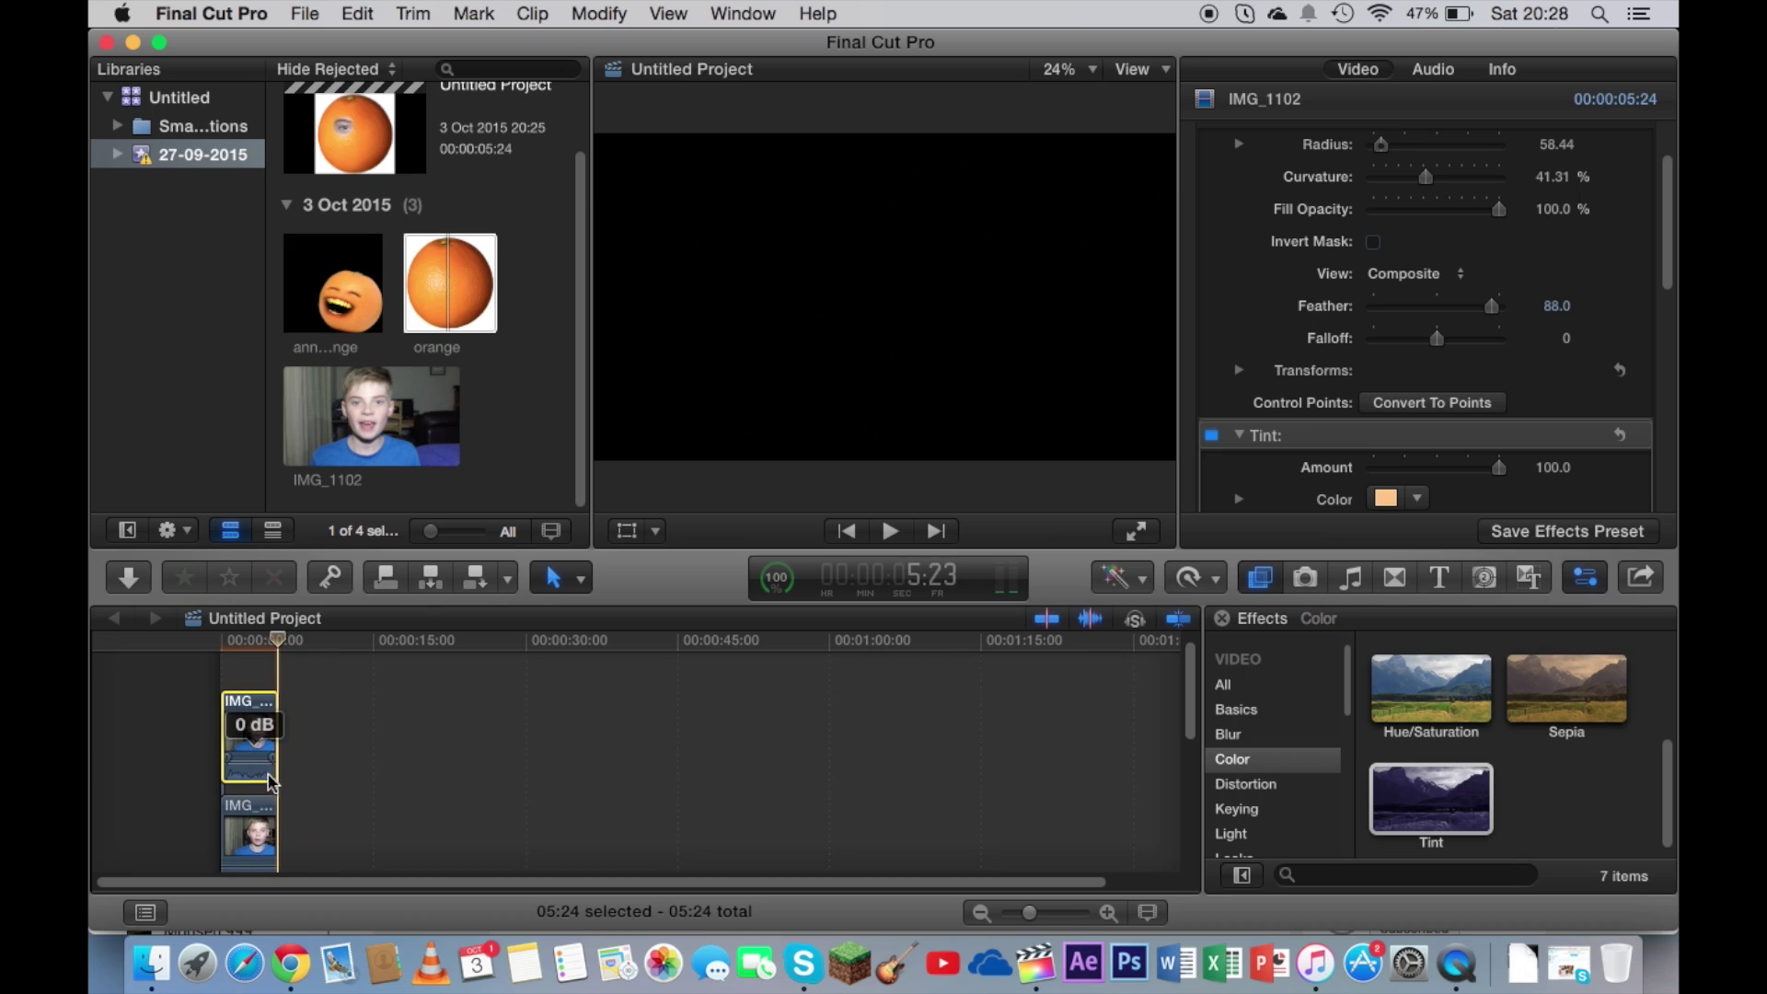
pyautogui.click(628, 531)
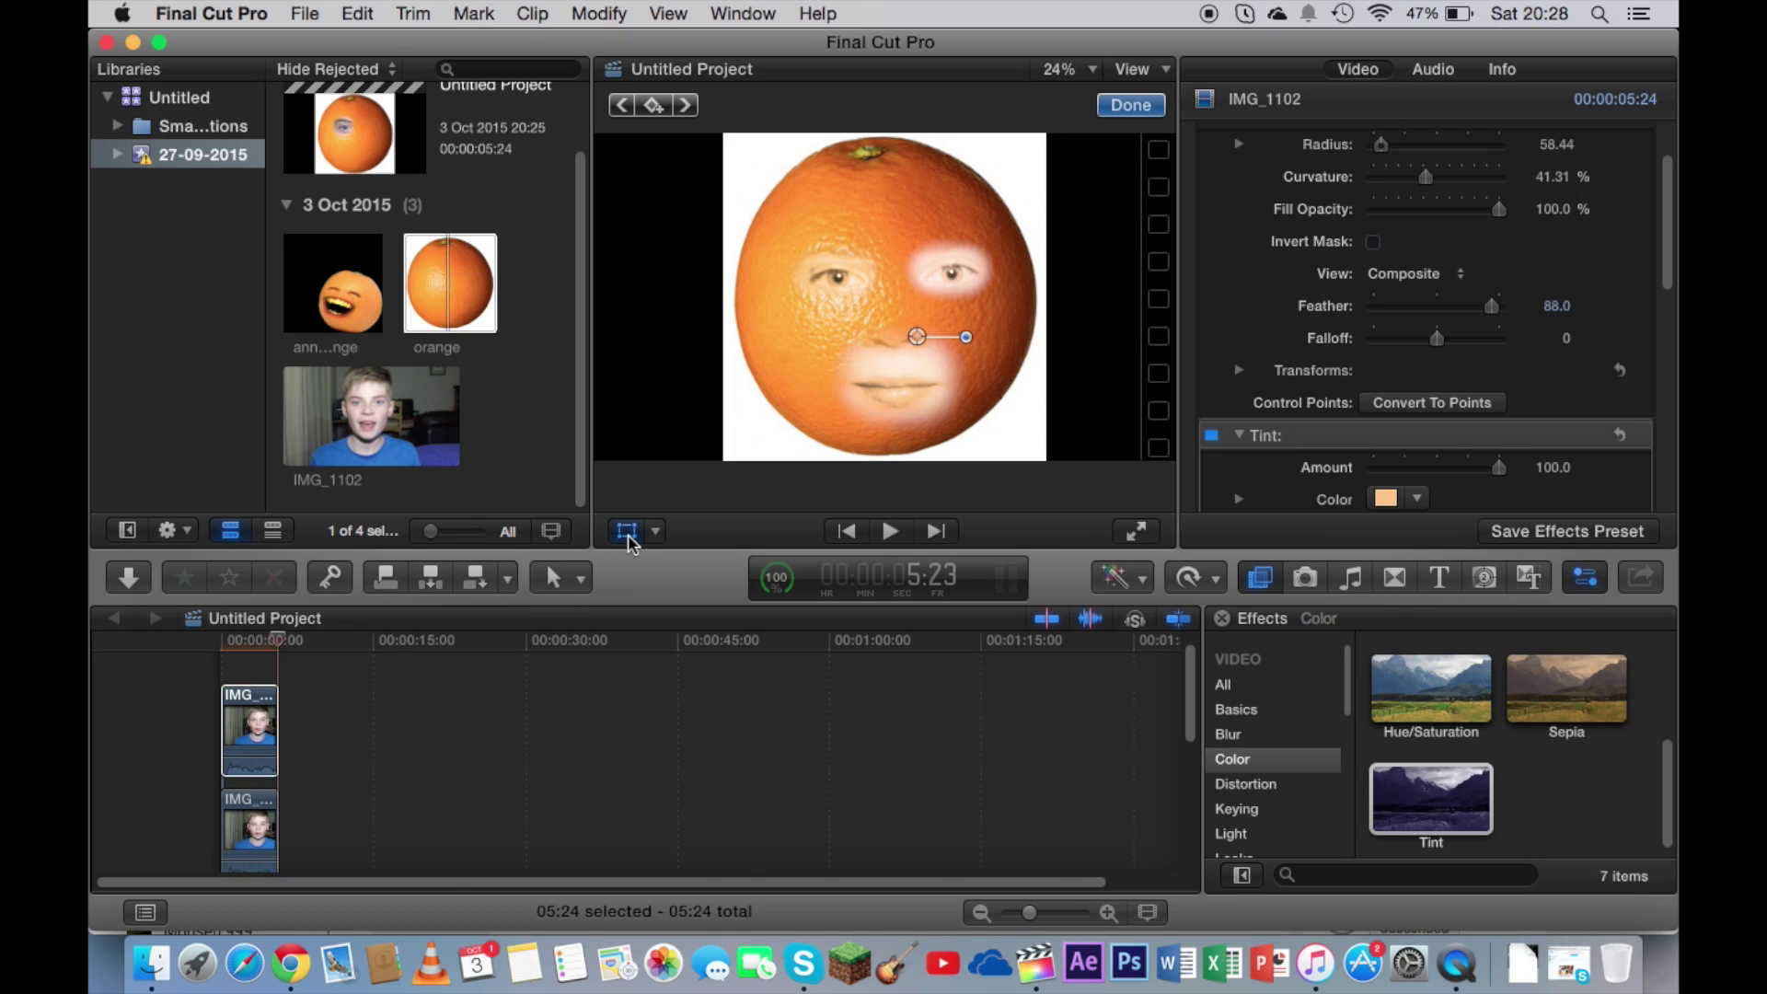
pyautogui.click(628, 537)
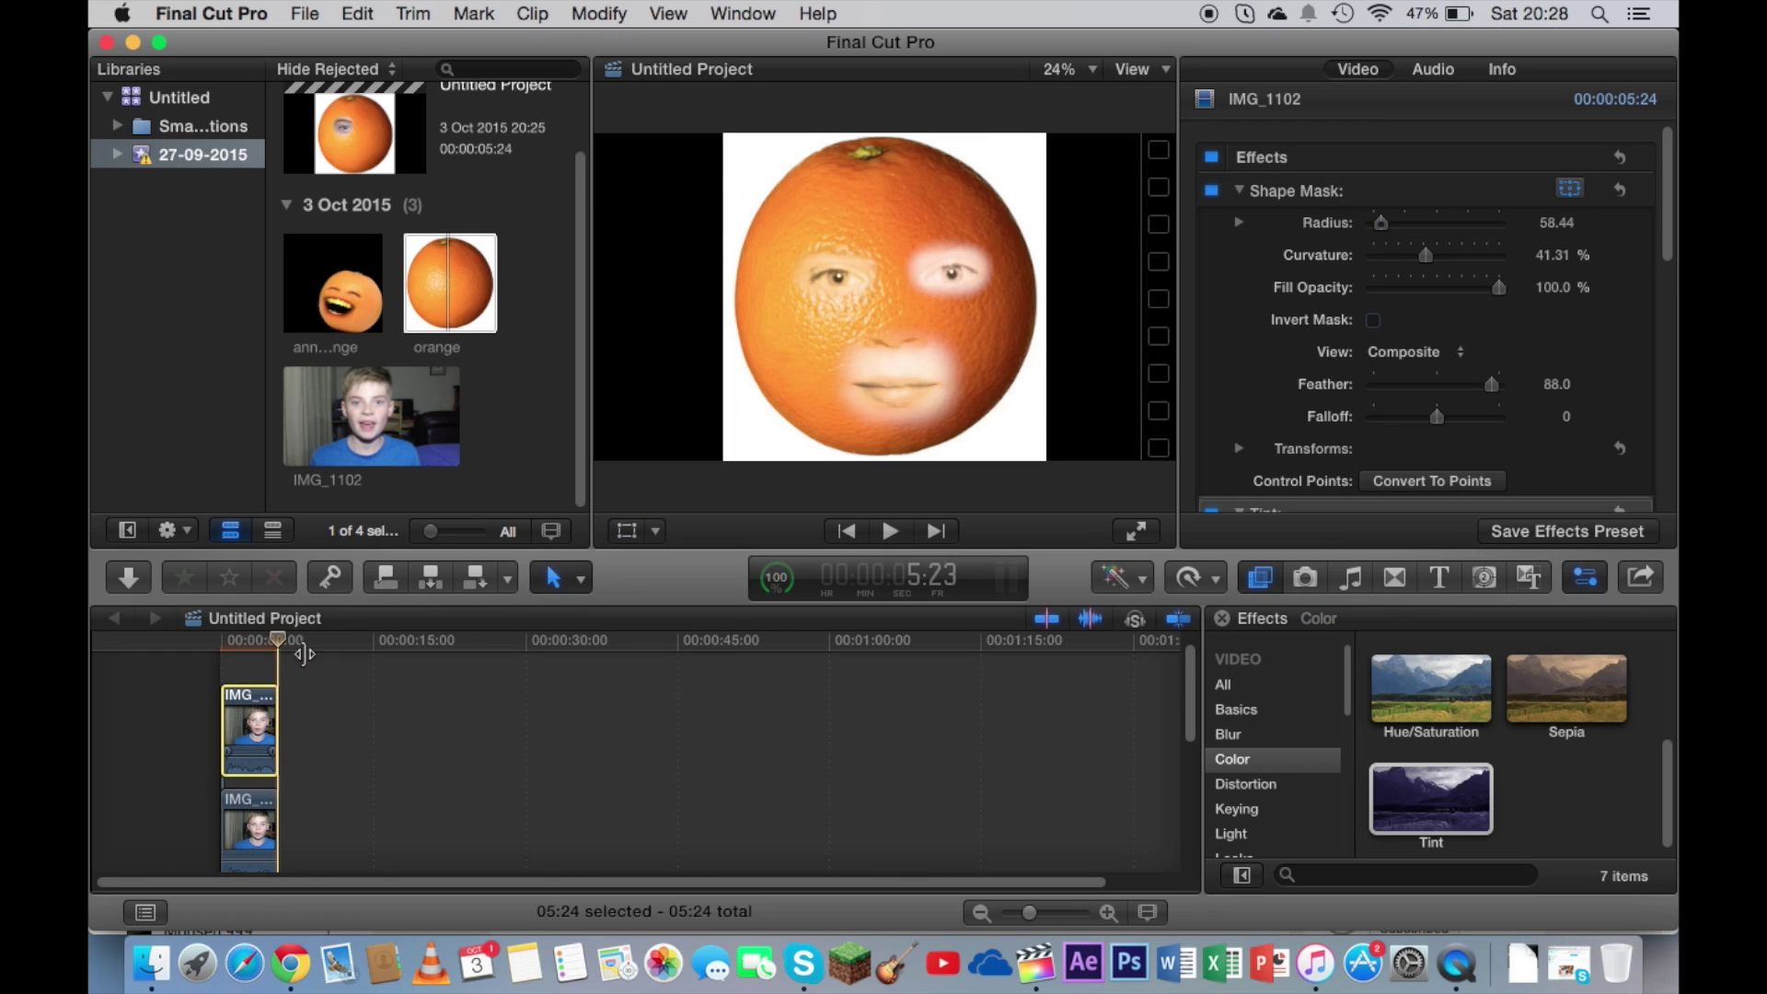
# With transform handles off, lower the top clip's Shape Mask feather to 41.
pyautogui.click(249, 648)
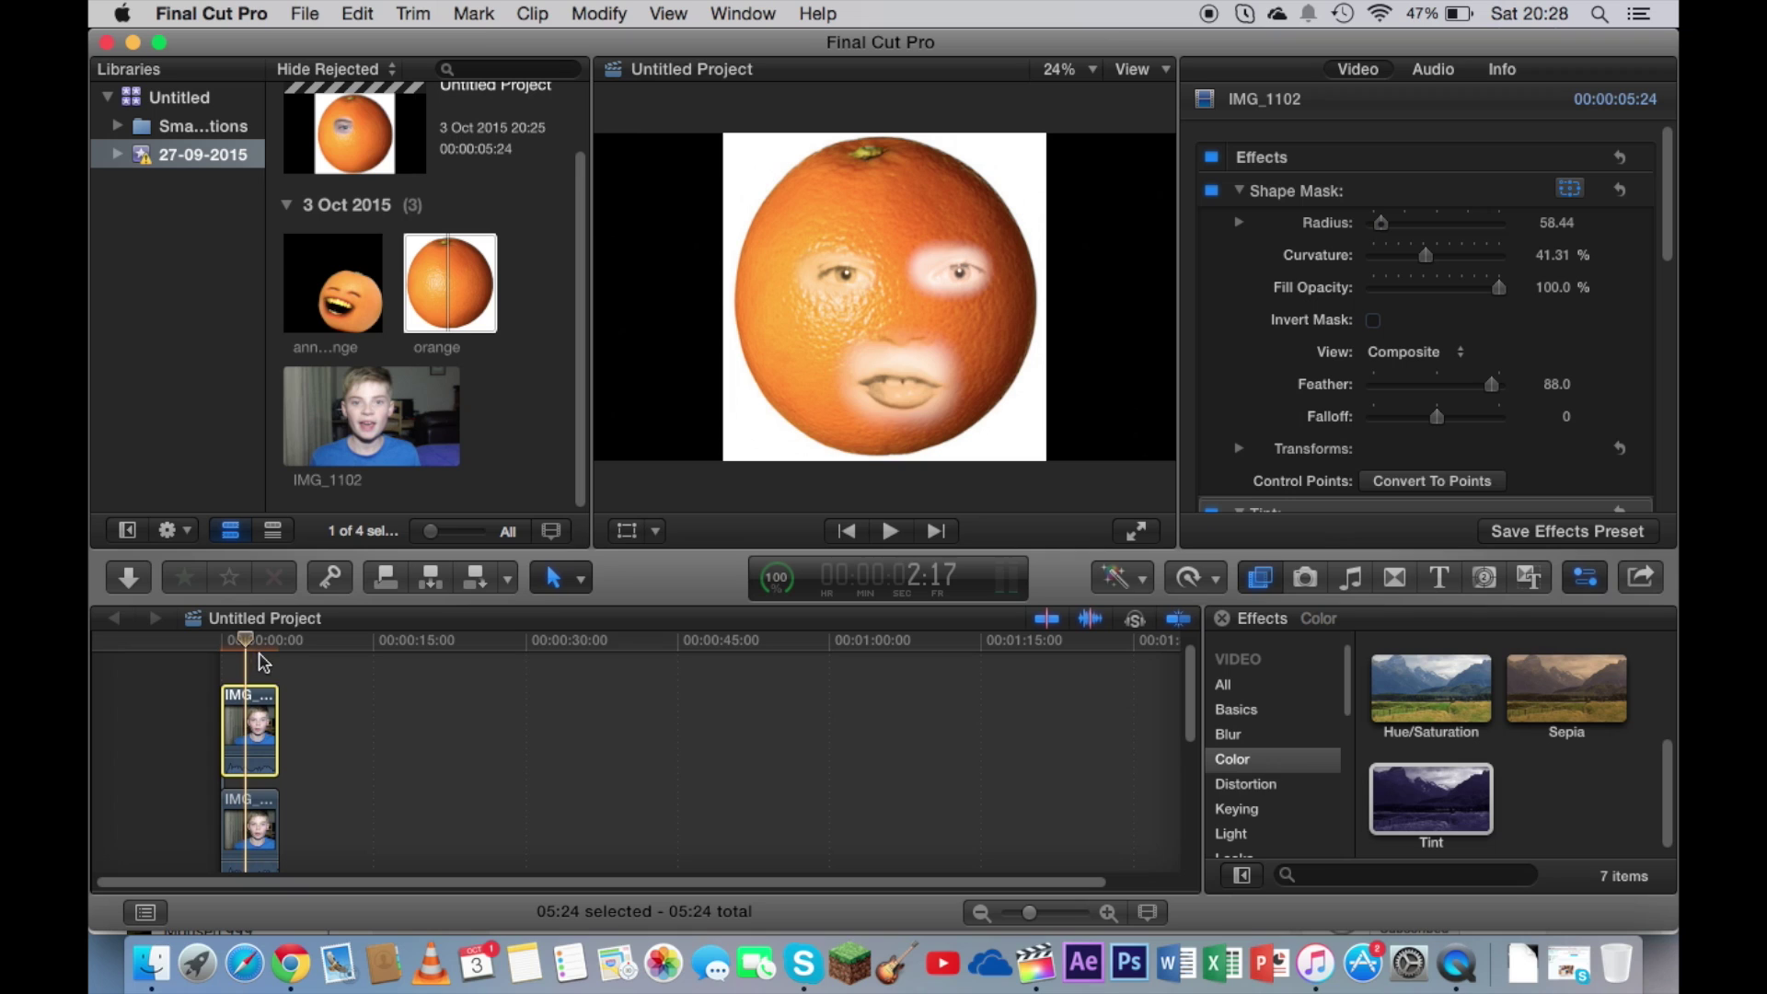
pyautogui.click(625, 532)
pyautogui.click(251, 694)
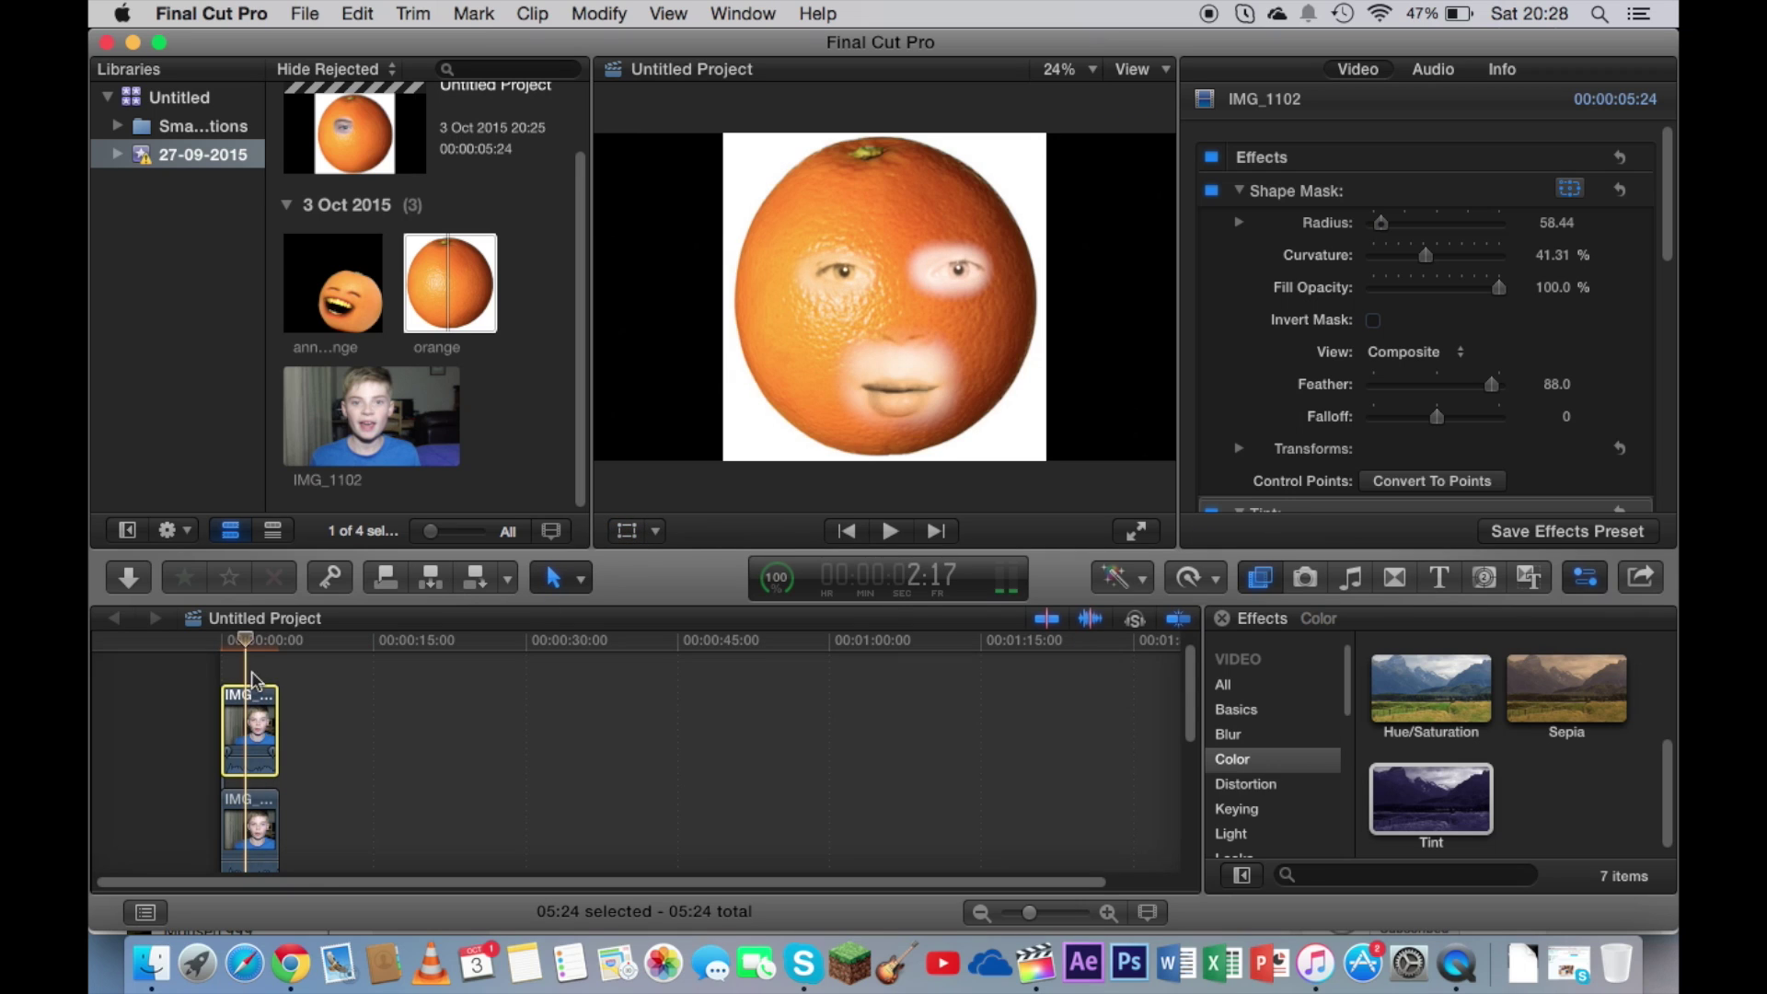
pyautogui.moveTo(232, 643); pyautogui.dragTo(219, 644)
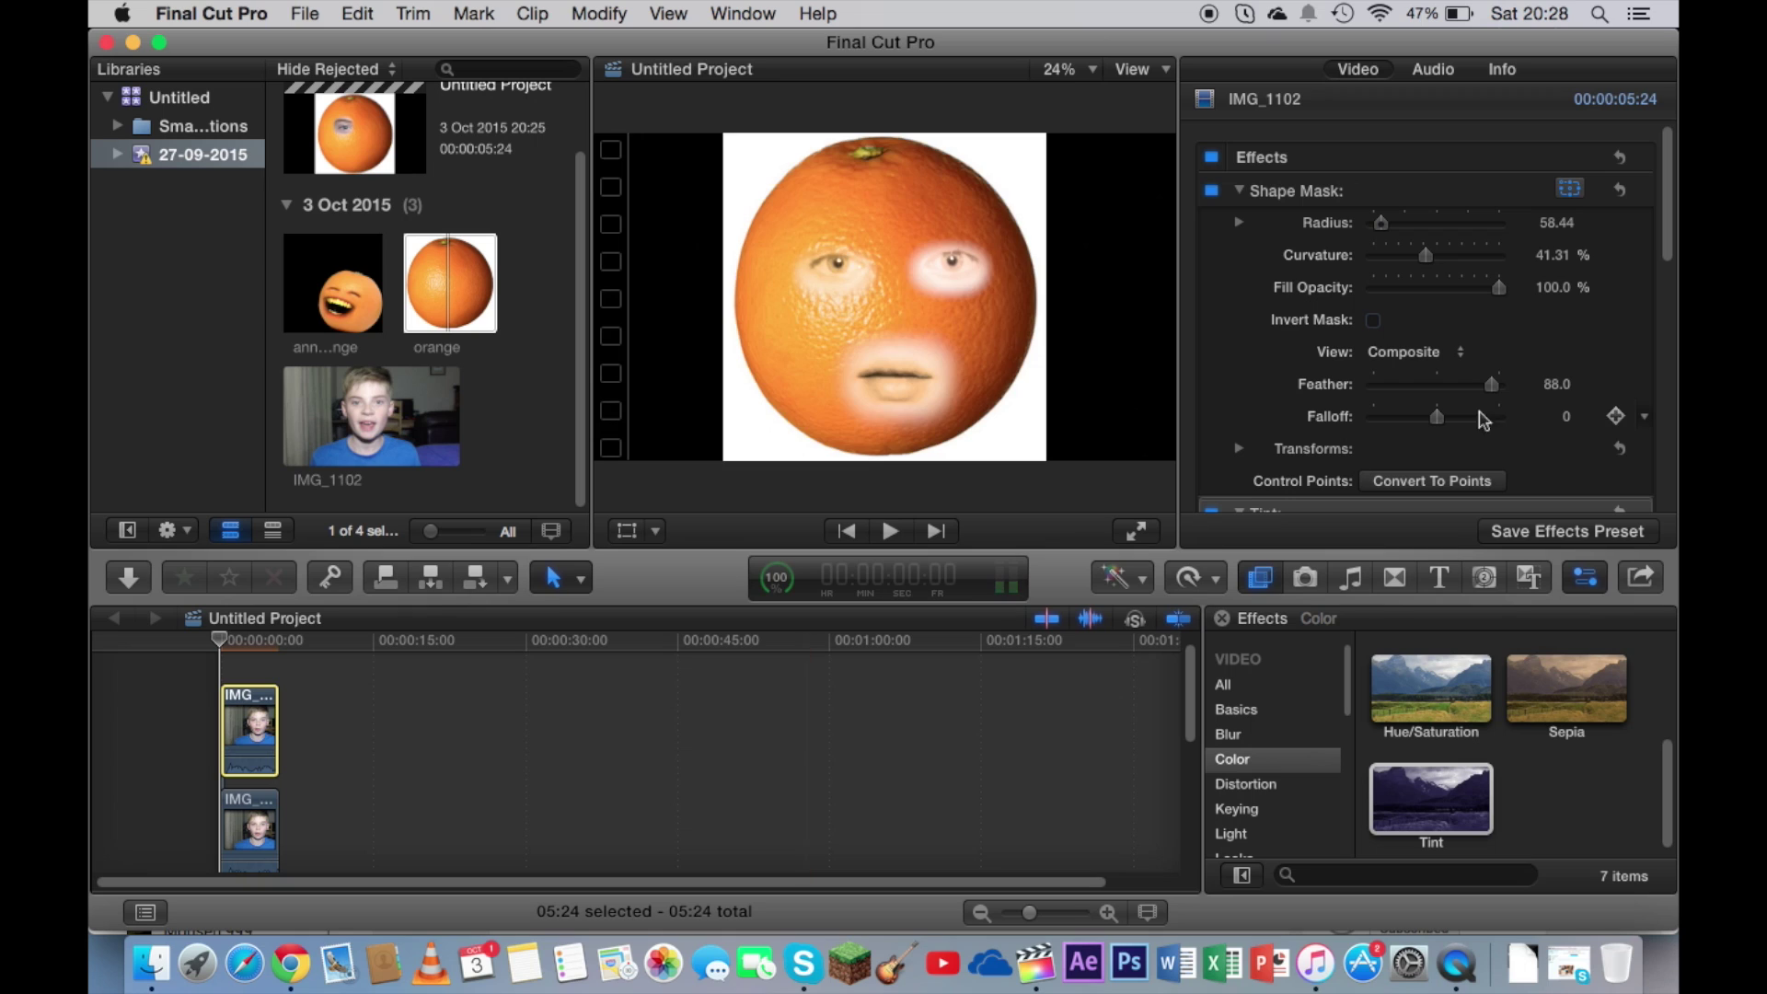
pyautogui.moveTo(1490, 384); pyautogui.dragTo(1466, 391)
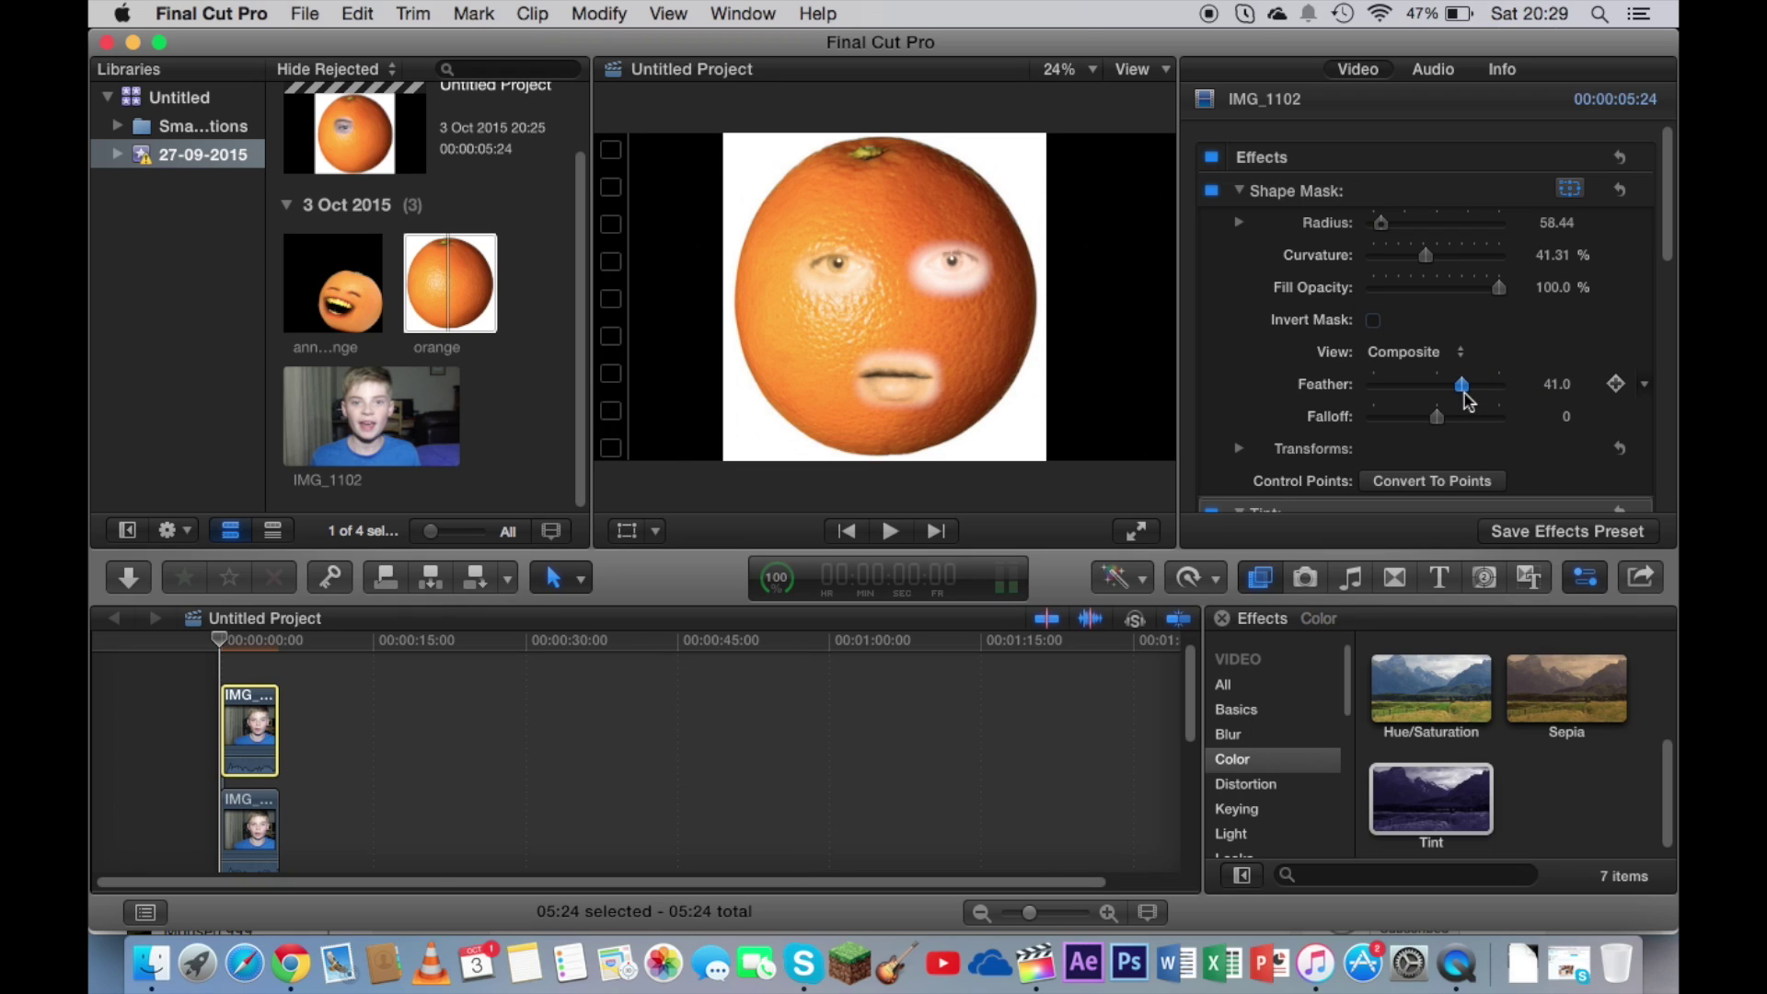
pyautogui.moveTo(1466, 399); pyautogui.dragTo(1469, 400)
# Hide the Effects browser so the timeline runs full width.
pyautogui.click(1262, 582)
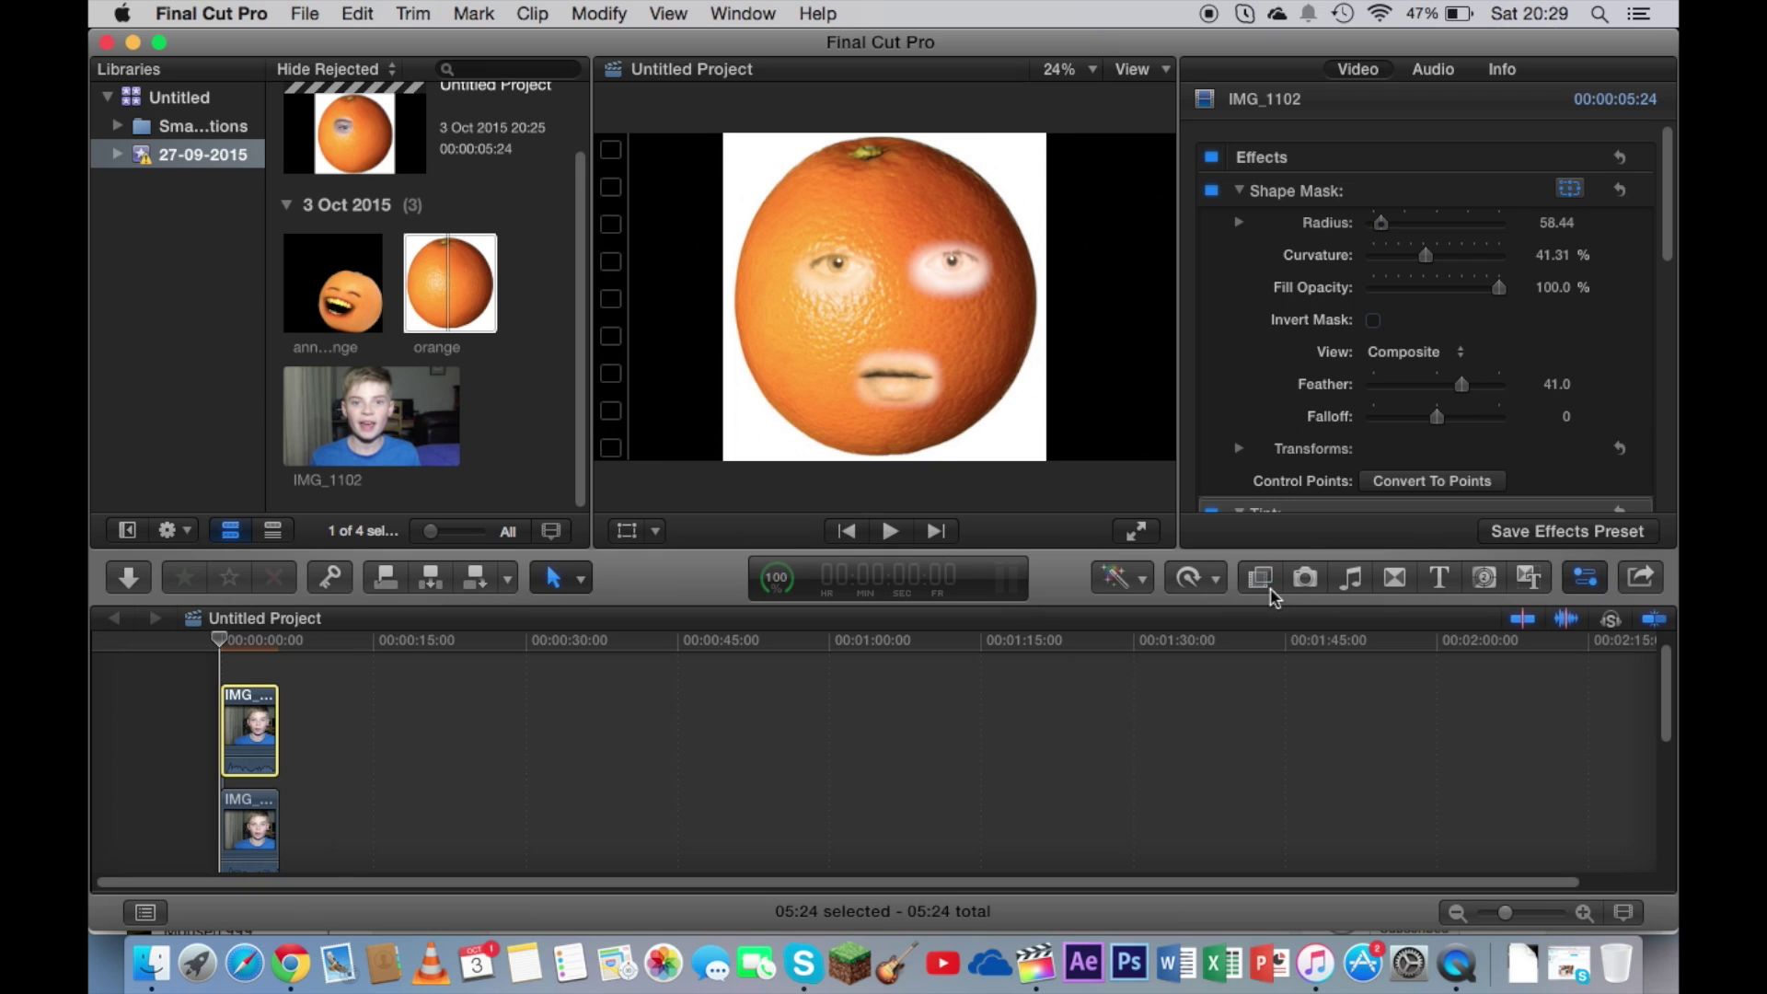